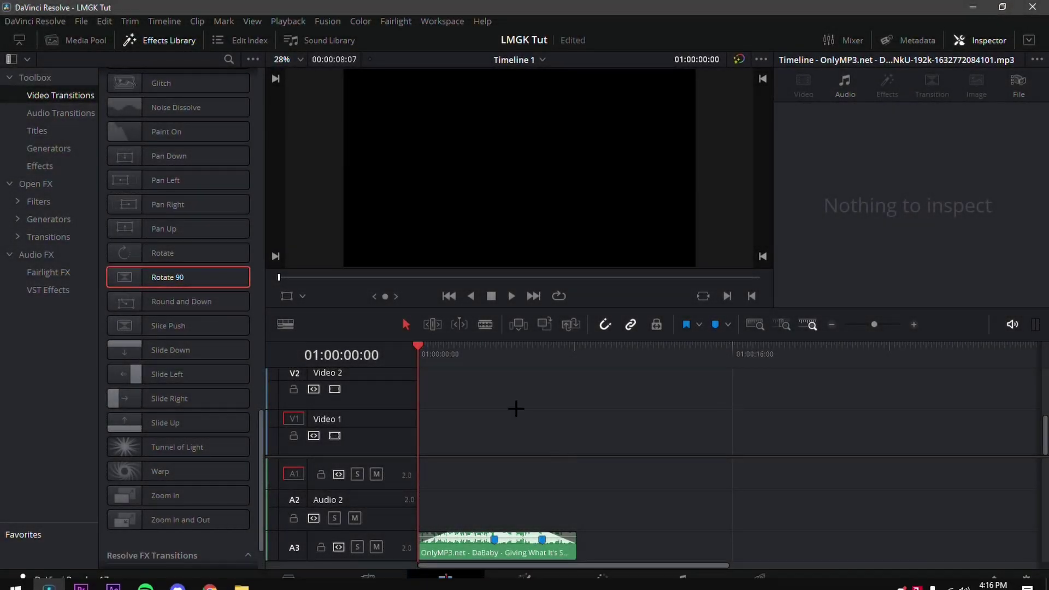
pyautogui.moveTo(471, 358)
pyautogui.mouseDown()
pyautogui.moveTo(484, 382)
pyautogui.moveTo(437, 405)
pyautogui.moveTo(504, 399)
pyautogui.moveTo(556, 447)
pyautogui.moveTo(337, 499)
pyautogui.moveTo(645, 461)
pyautogui.moveTo(368, 477)
pyautogui.moveTo(532, 461)
pyautogui.moveTo(609, 398)
pyautogui.moveTo(581, 394)
pyautogui.mouseUp()
pyautogui.click(916, 324)
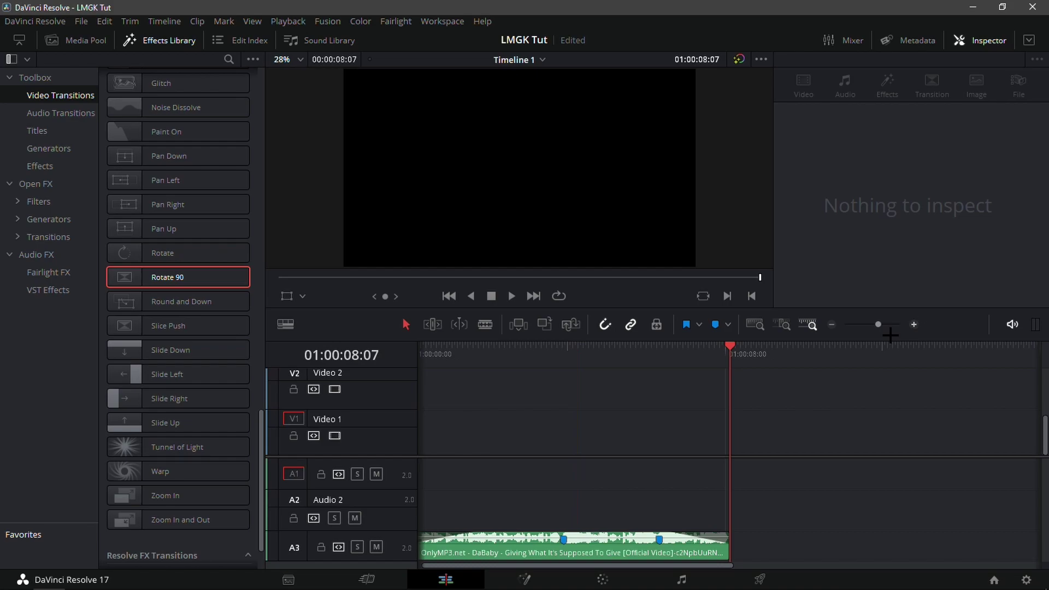
pyautogui.moveTo(730, 350); pyautogui.dragTo(347, 446)
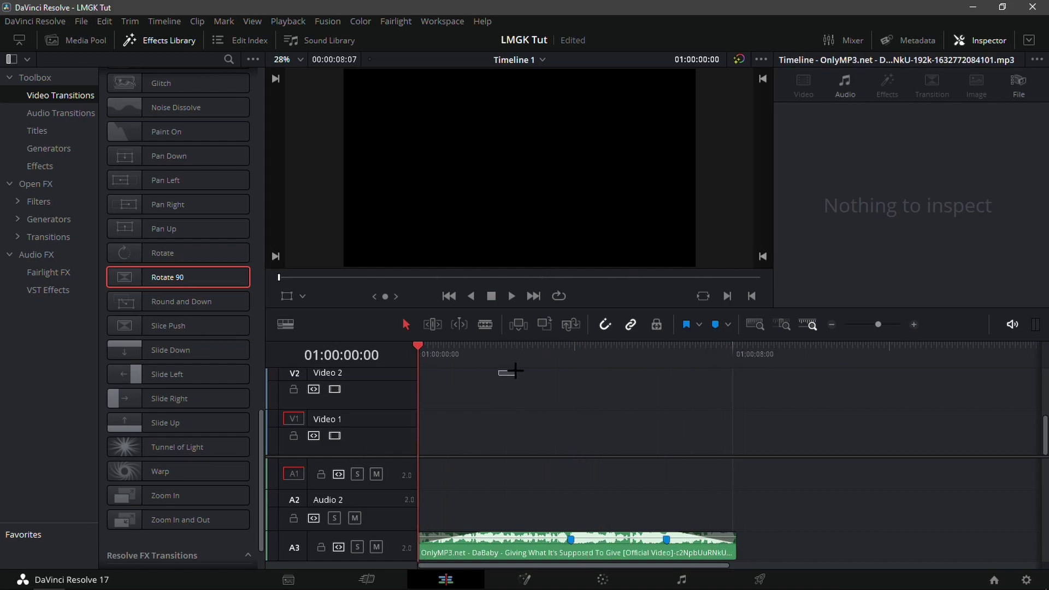
pyautogui.moveTo(540, 357)
pyautogui.mouseDown()
pyautogui.moveTo(578, 368)
pyautogui.moveTo(535, 382)
pyautogui.mouseUp()
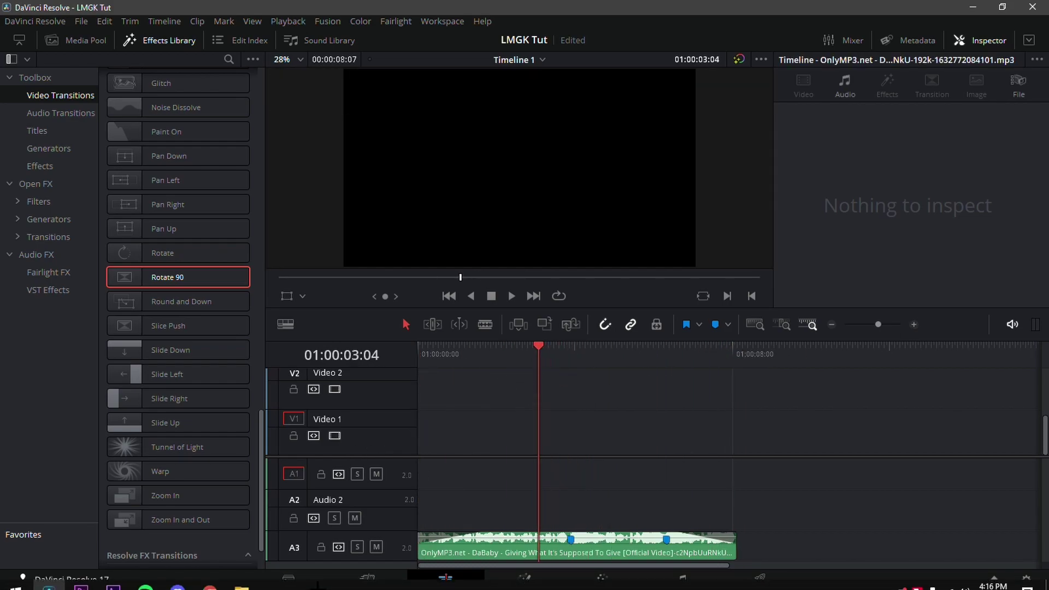
# Import the clip !!!GOD CLIP OMFG.mp4 from File Explorer and place it at the start of the Video 1 track
pyautogui.click(247, 579)
pyautogui.scroll(7, 373, 230)
pyautogui.click(366, 130)
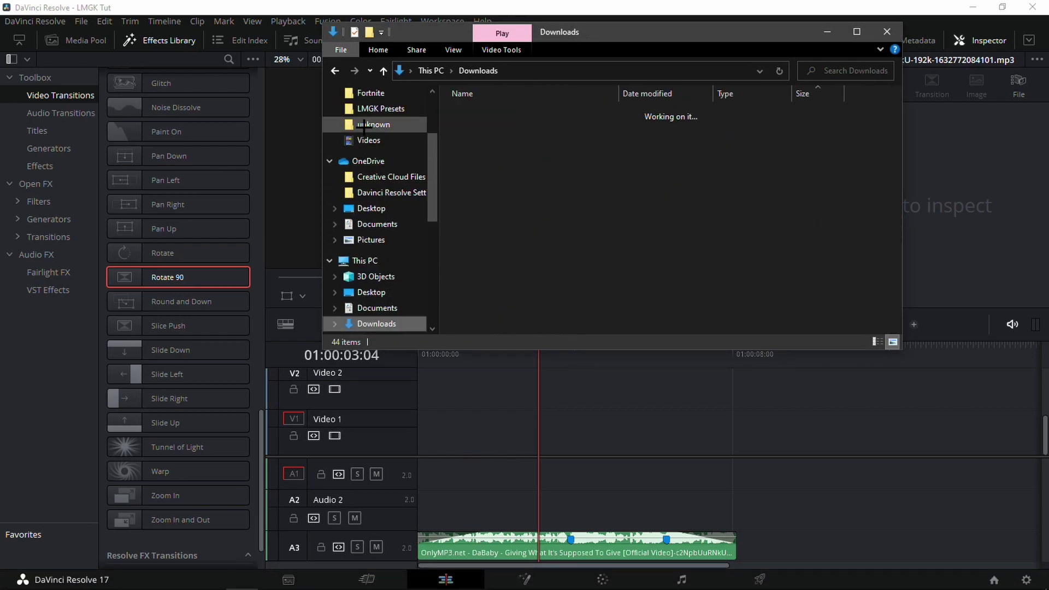
pyautogui.scroll(-3, 548, 187)
pyautogui.scroll(-4, 549, 189)
pyautogui.moveTo(497, 250); pyautogui.dragTo(552, 447)
pyautogui.moveTo(660, 440); pyautogui.dragTo(508, 443)
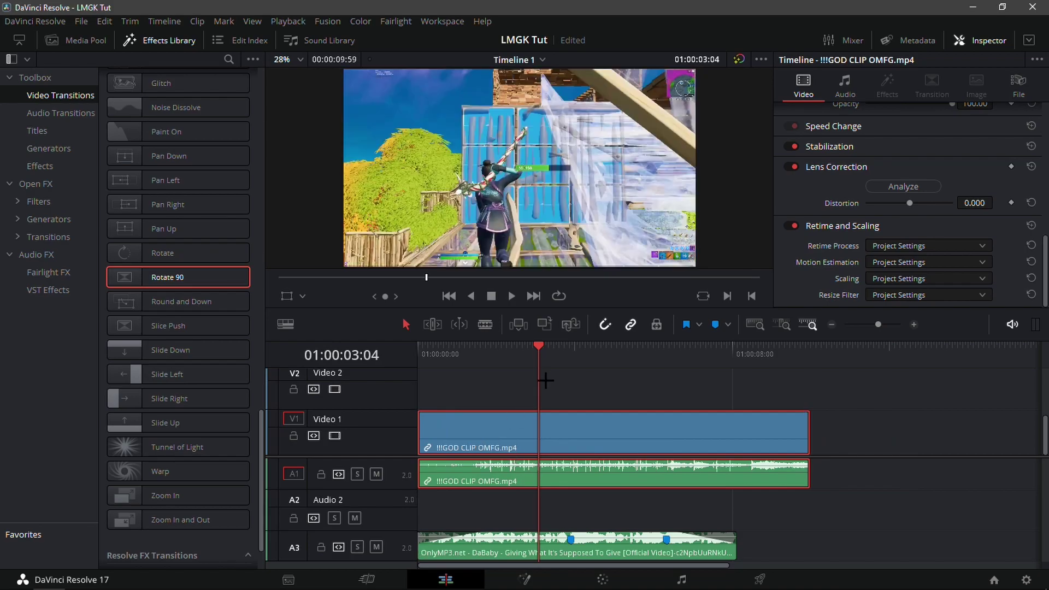
# Add a marker to the gameplay clip at 01:00:08:31, the moment of the shot
pyautogui.click(601, 353)
pyautogui.moveTo(614, 353); pyautogui.dragTo(752, 353)
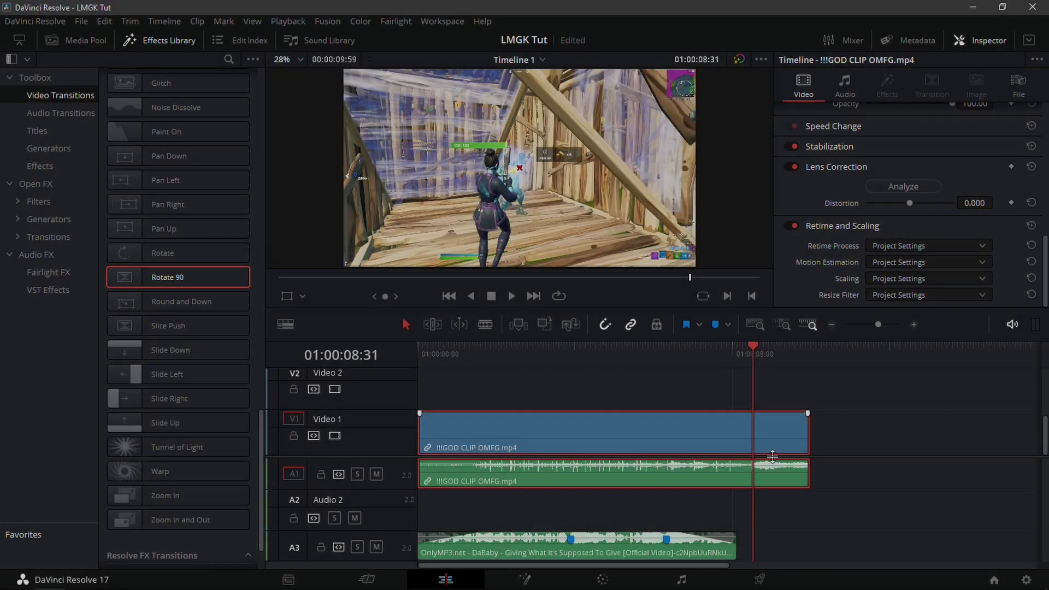
pyautogui.click(773, 435)
pyautogui.press('m')
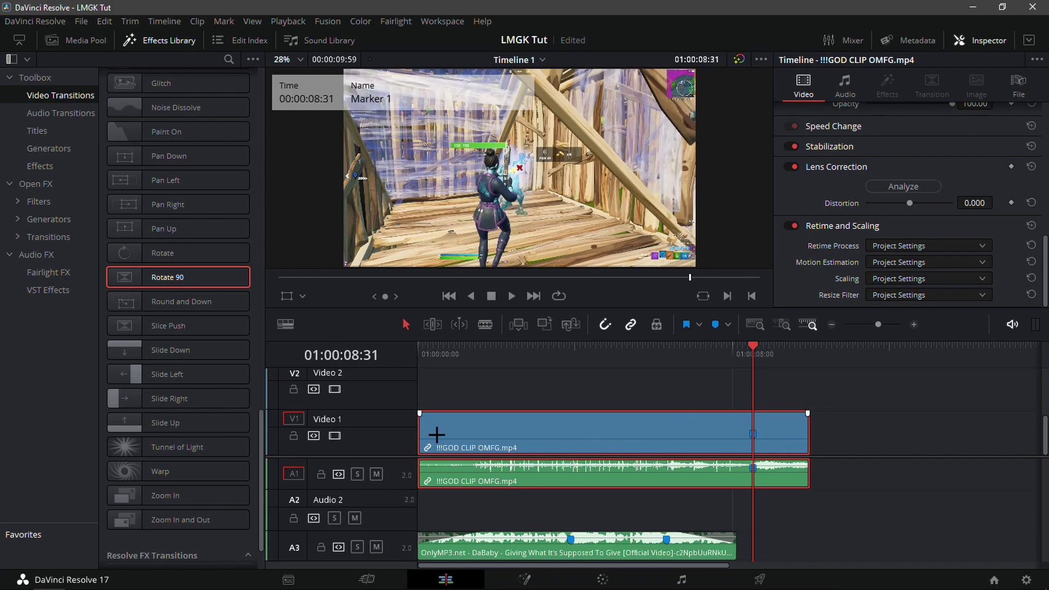
# Align the gameplay clip's marker with the first music marker at 01:00:03:53 and extend the clip's start back to the timeline start
pyautogui.moveTo(427, 433); pyautogui.dragTo(531, 428)
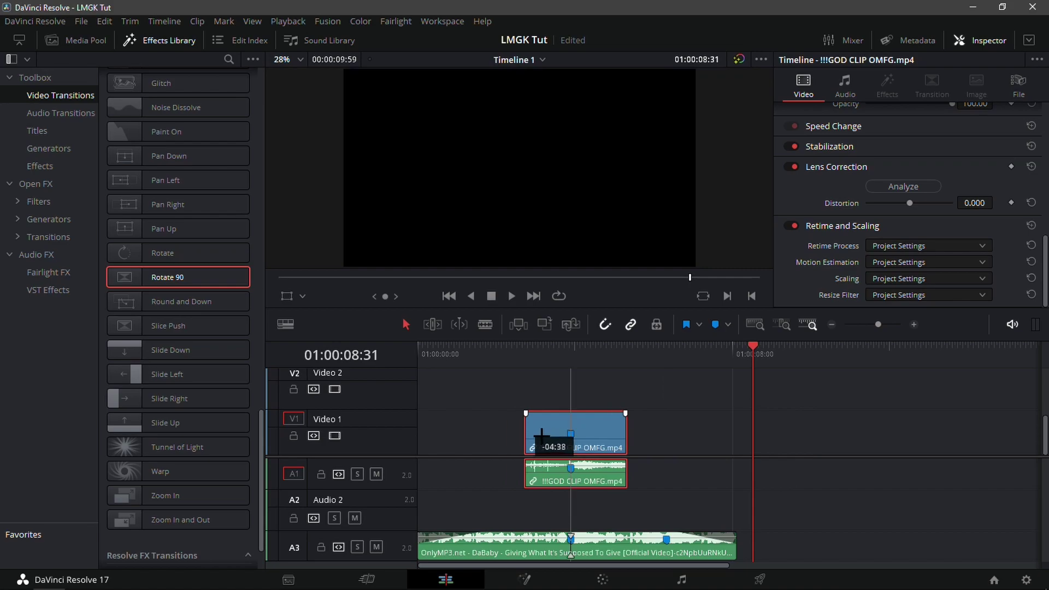
pyautogui.click(571, 352)
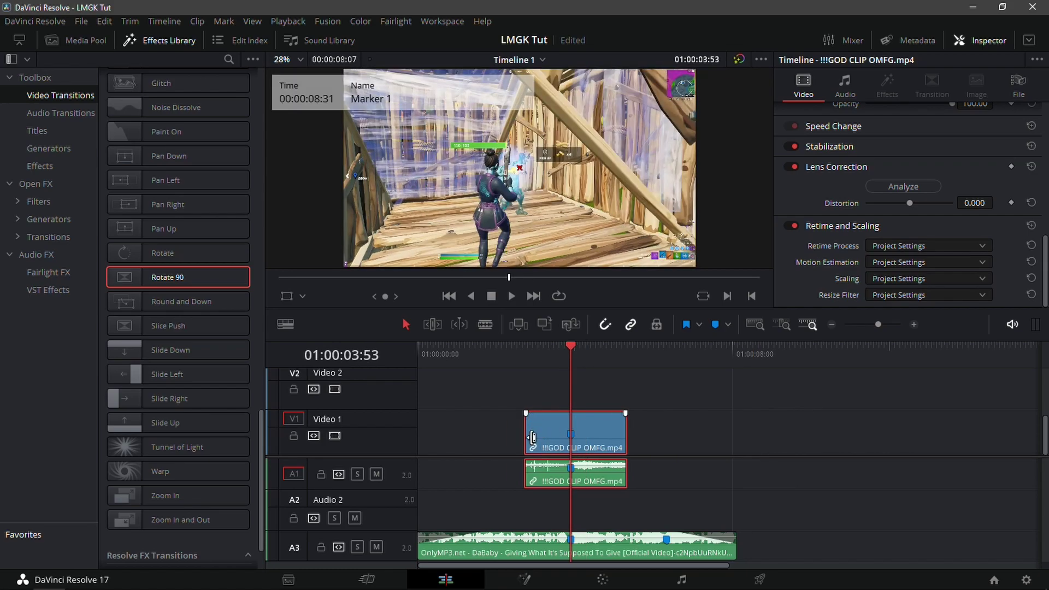
pyautogui.hotkey('ctrl', 's')
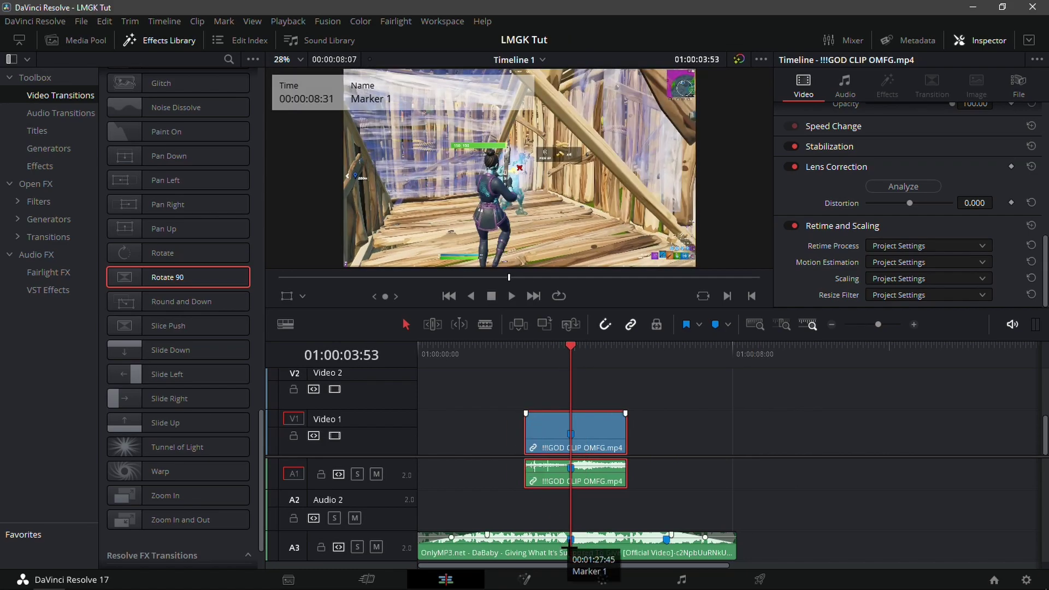
pyautogui.moveTo(519, 433); pyautogui.dragTo(420, 431)
# Play back the section around the aligned markers to check the shot's sync with the music beat
pyautogui.click(531, 352)
pyautogui.press('space')
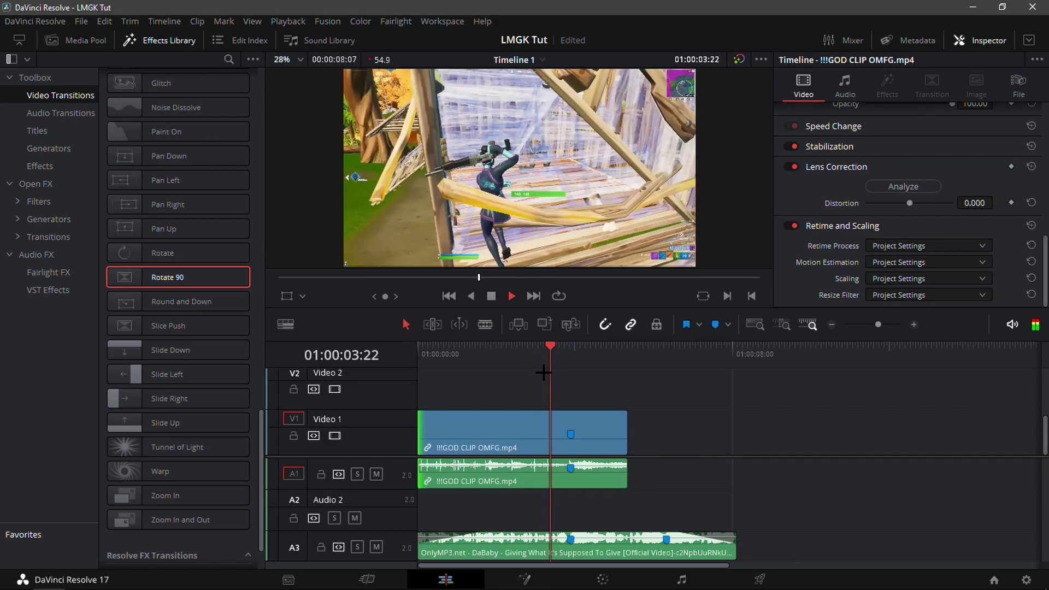
pyautogui.click(535, 359)
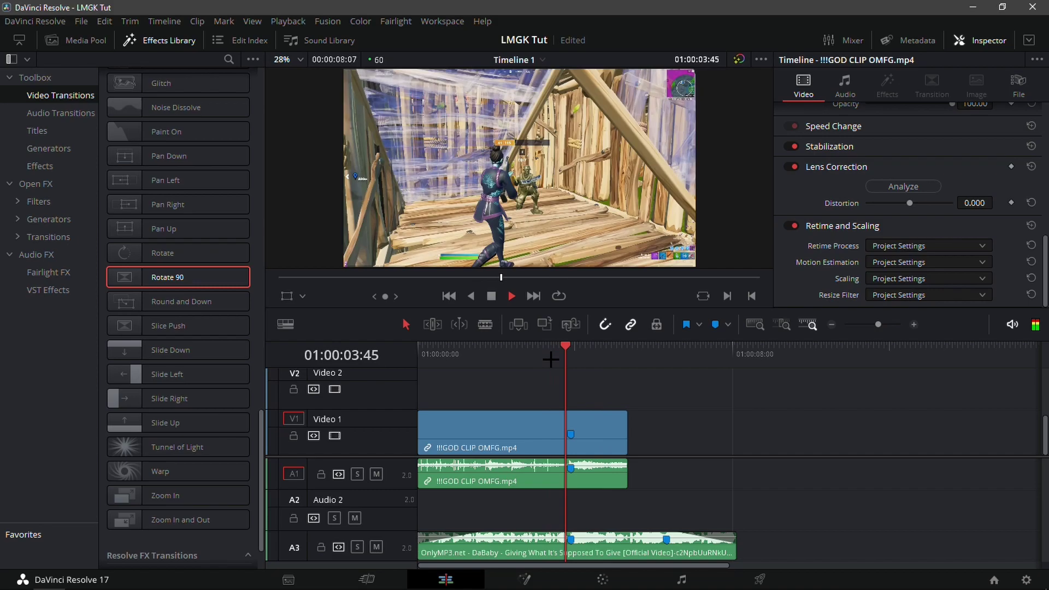
pyautogui.press('space')
pyautogui.moveTo(1015, 325)
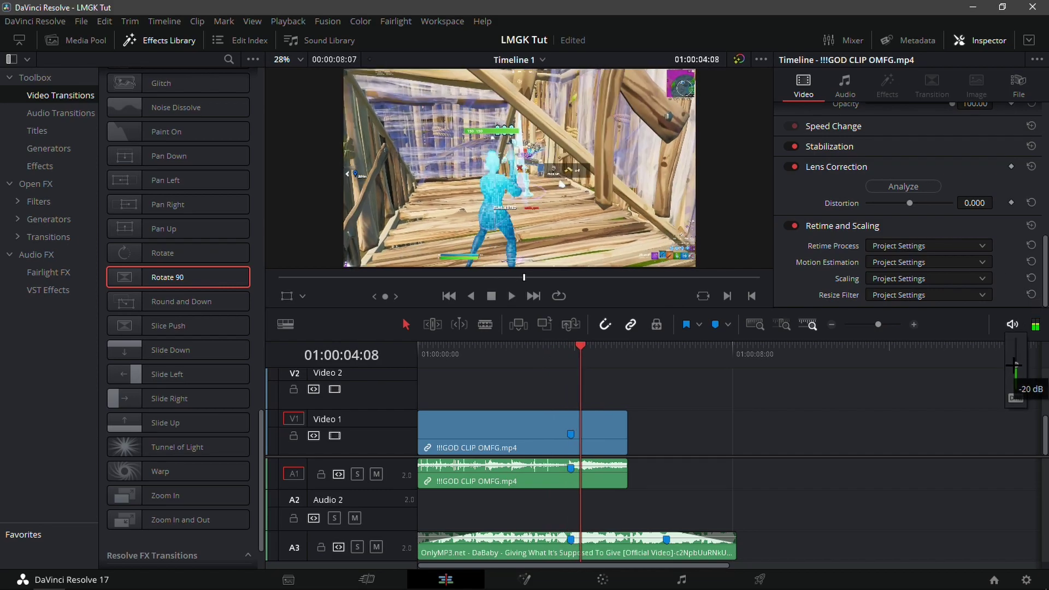
pyautogui.click(555, 362)
pyautogui.press('space')
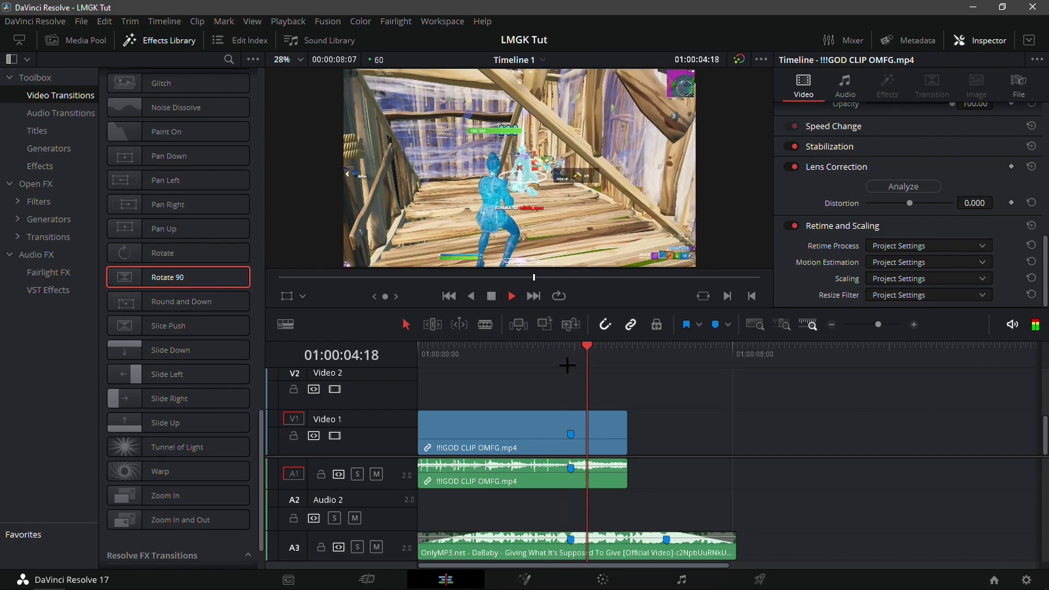
pyautogui.click(550, 360)
pyautogui.press('space')
pyautogui.click(566, 359)
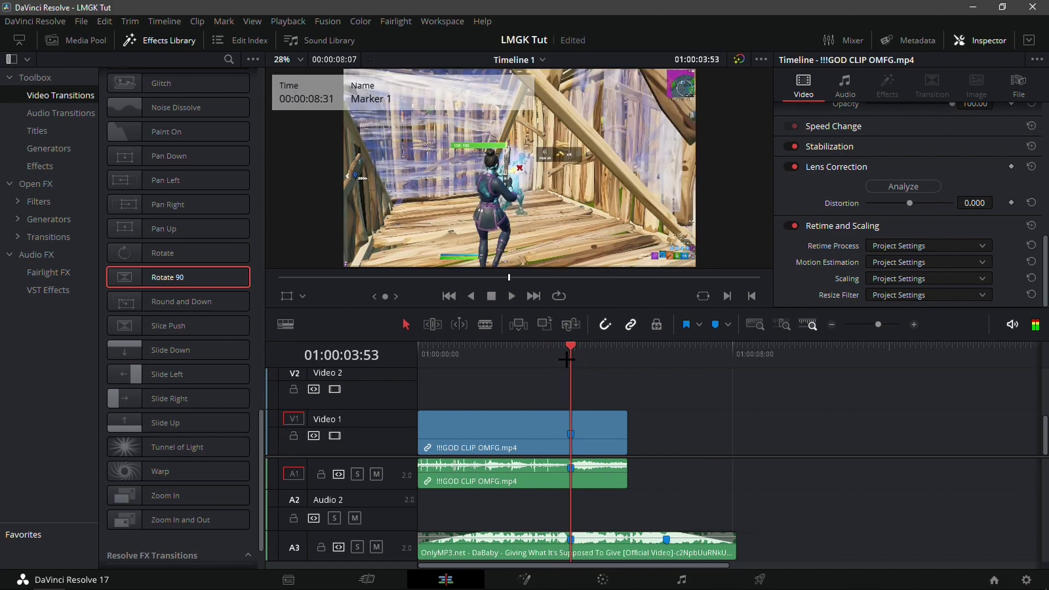
# Unlink the gameplay clip's video from its audio and select only the video part
pyautogui.click(585, 433)
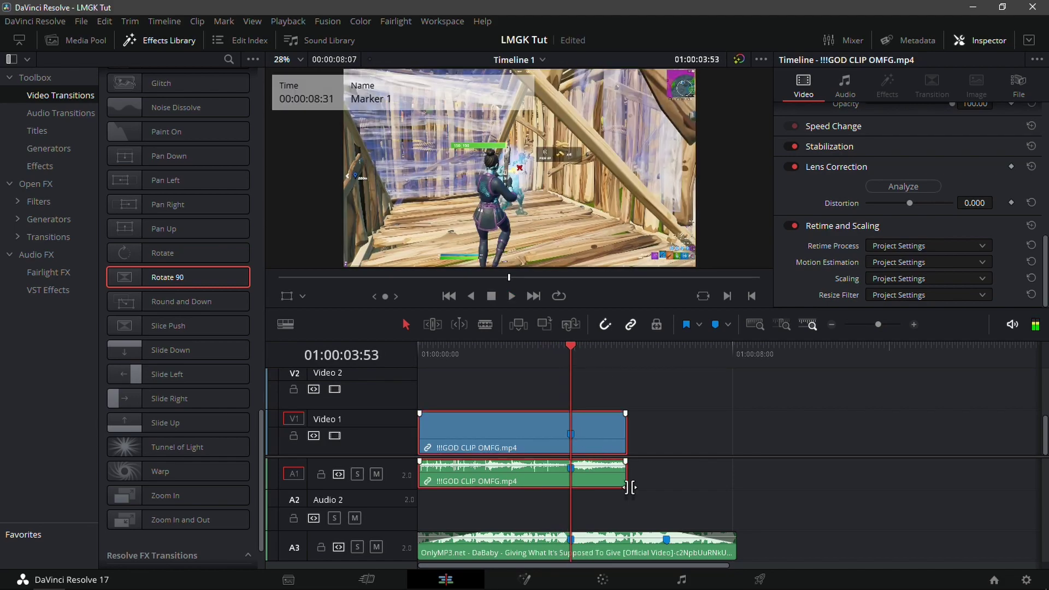
pyautogui.click(913, 325)
pyautogui.rightClick(782, 432)
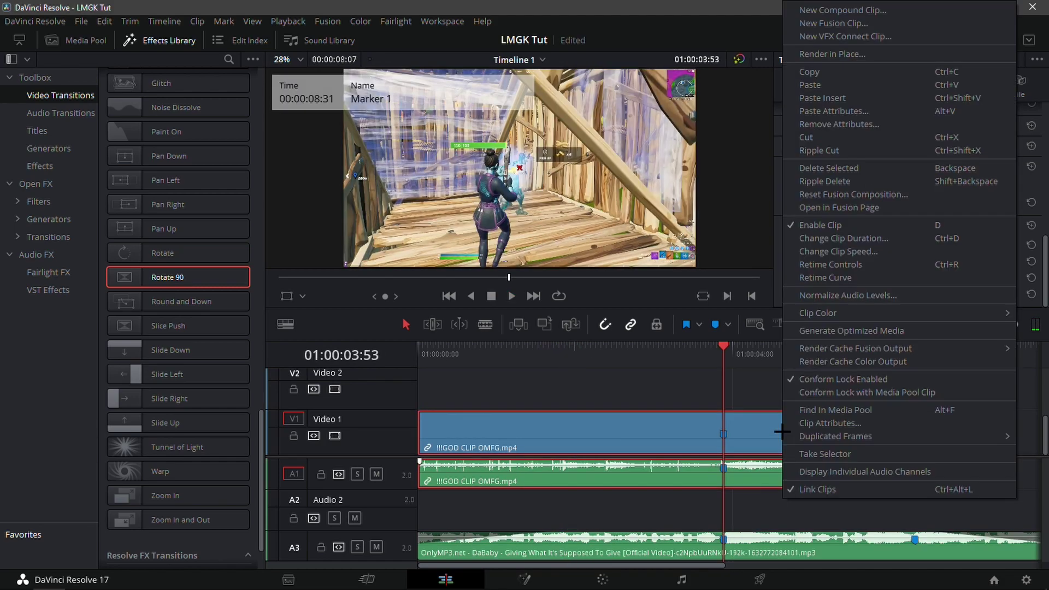
pyautogui.click(814, 489)
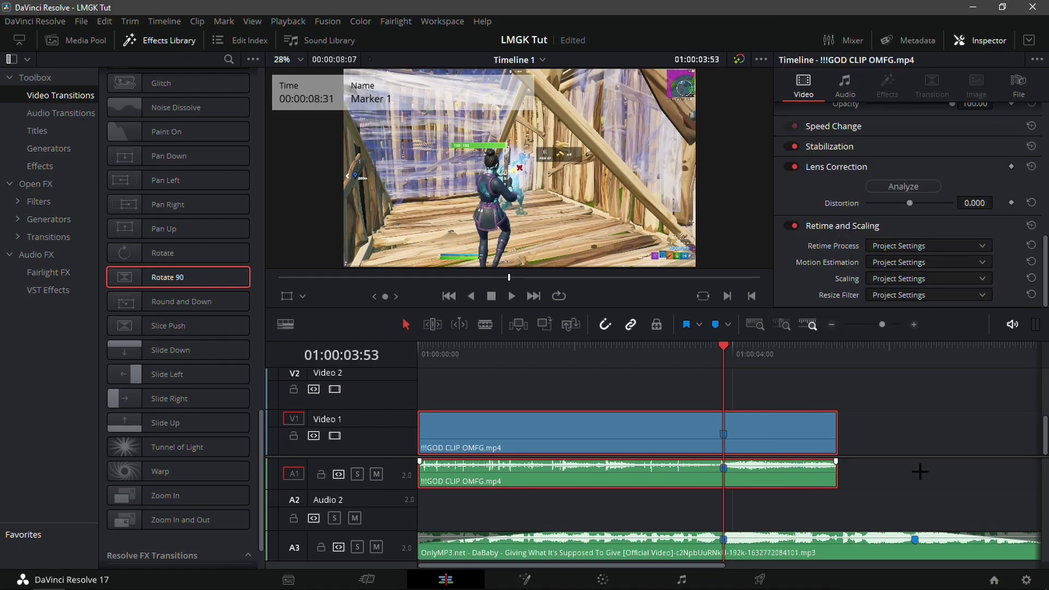
pyautogui.click(779, 444)
pyautogui.rightClick(787, 443)
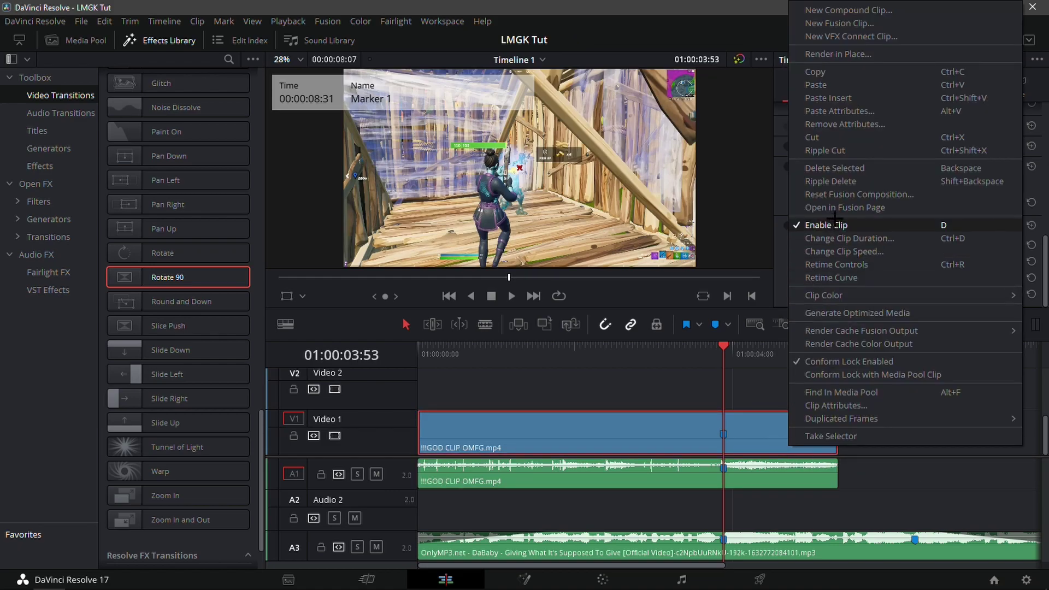
pyautogui.click(830, 277)
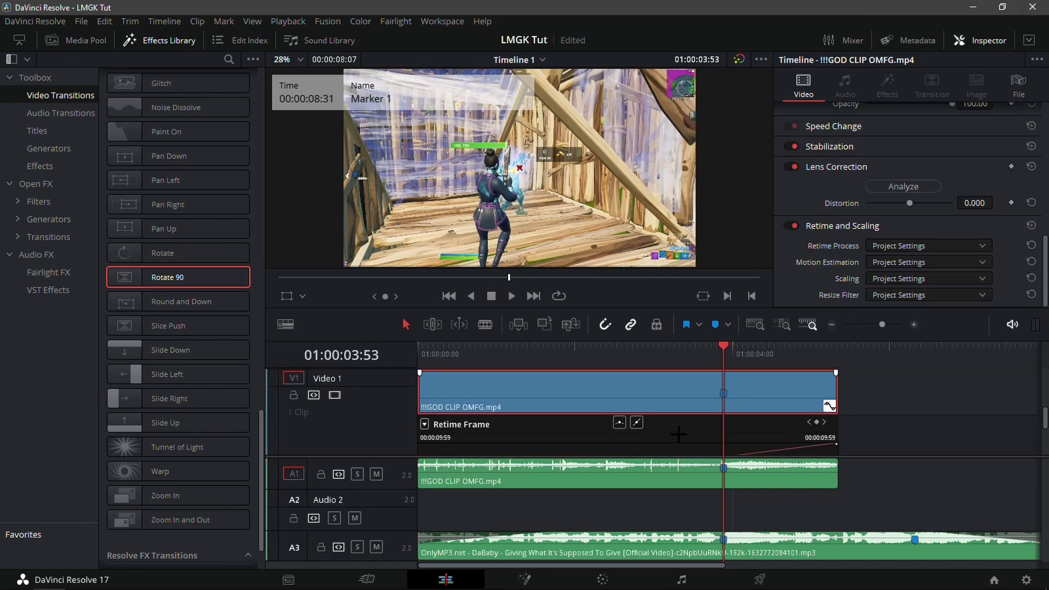
pyautogui.click(829, 405)
# Show the Retime Controls on the video clip and add a speed point at the marker at 01:00:03:53
pyautogui.rightClick(780, 431)
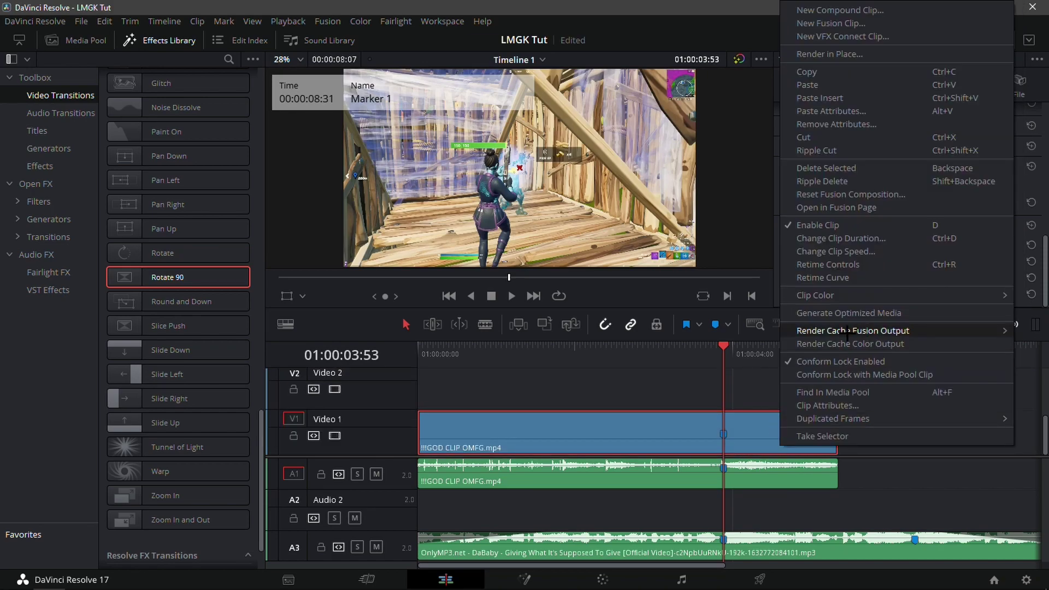
pyautogui.click(841, 265)
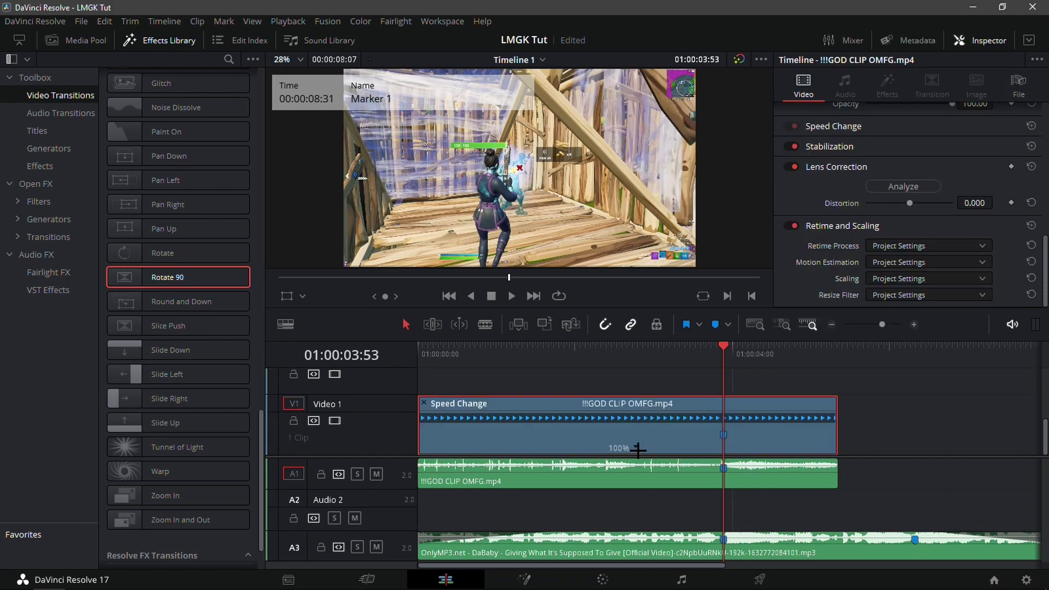
pyautogui.click(637, 449)
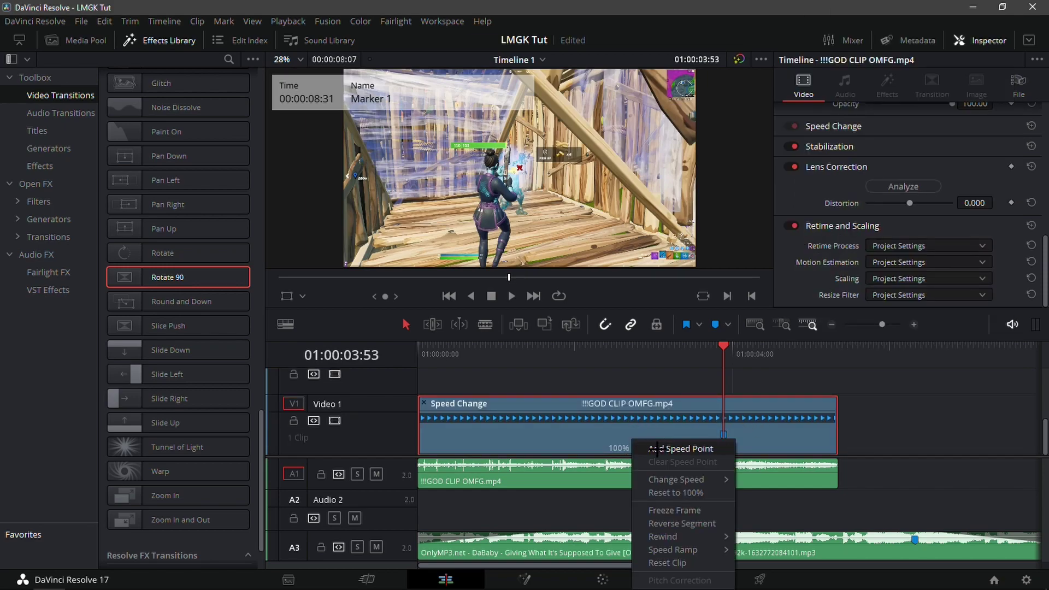
pyautogui.click(659, 448)
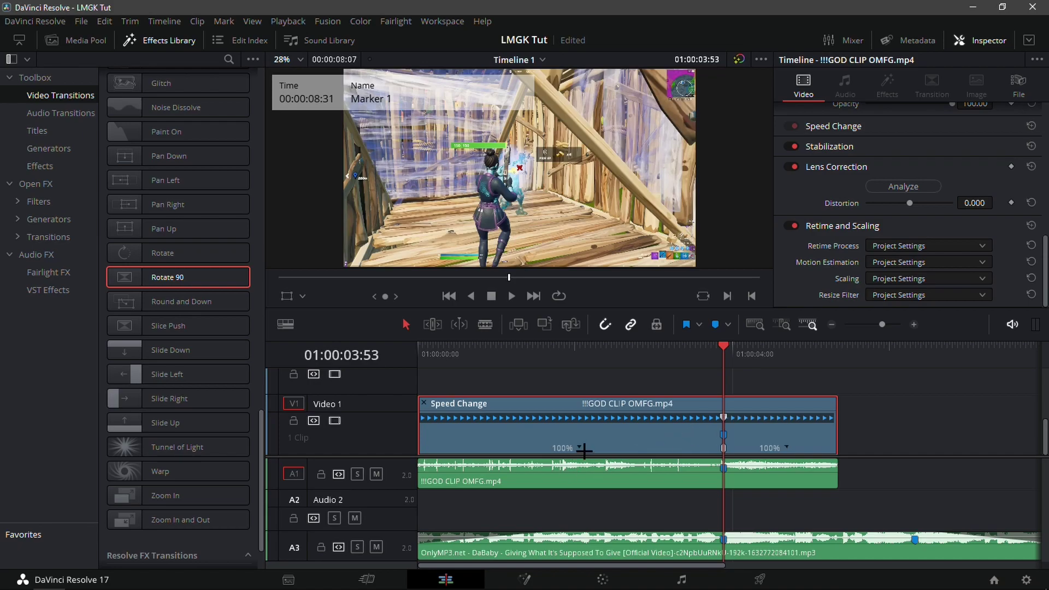
# Add a speed point to the video clip before the shot at 01:00:03:20
pyautogui.moveTo(745, 358)
pyautogui.mouseDown()
pyautogui.moveTo(654, 367)
pyautogui.moveTo(685, 367)
pyautogui.moveTo(673, 366)
pyautogui.mouseUp()
pyautogui.press('space')
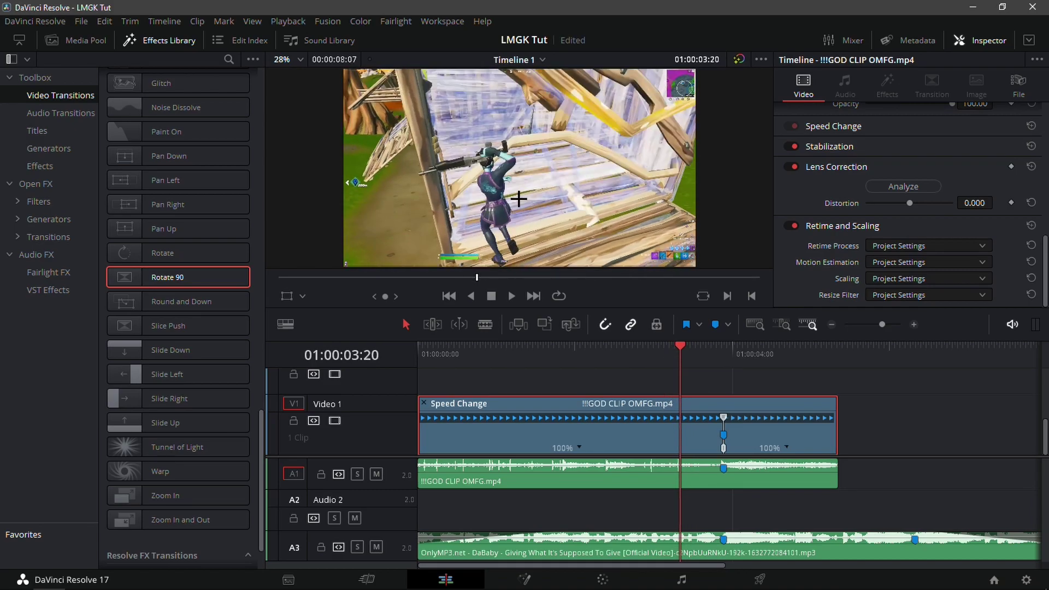
pyautogui.rightClick(584, 444)
pyautogui.click(617, 450)
# Add another speed point to the video clip three frames further on, at 01:00:03:23
pyautogui.click(919, 324)
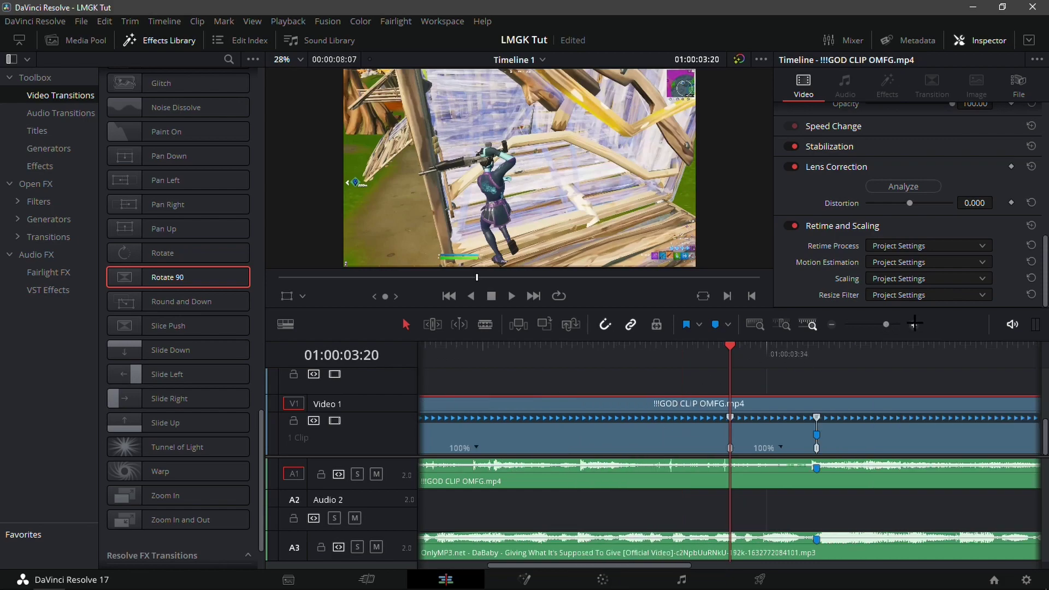
pyautogui.press('Right')
pyautogui.press('Right')
pyautogui.press('Right')
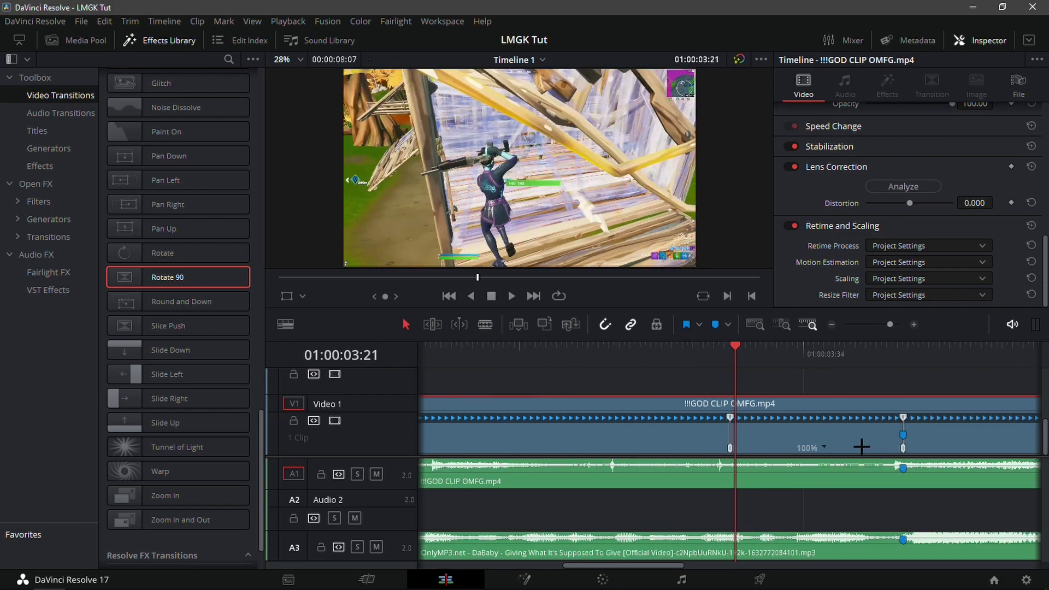
pyautogui.rightClick(830, 449)
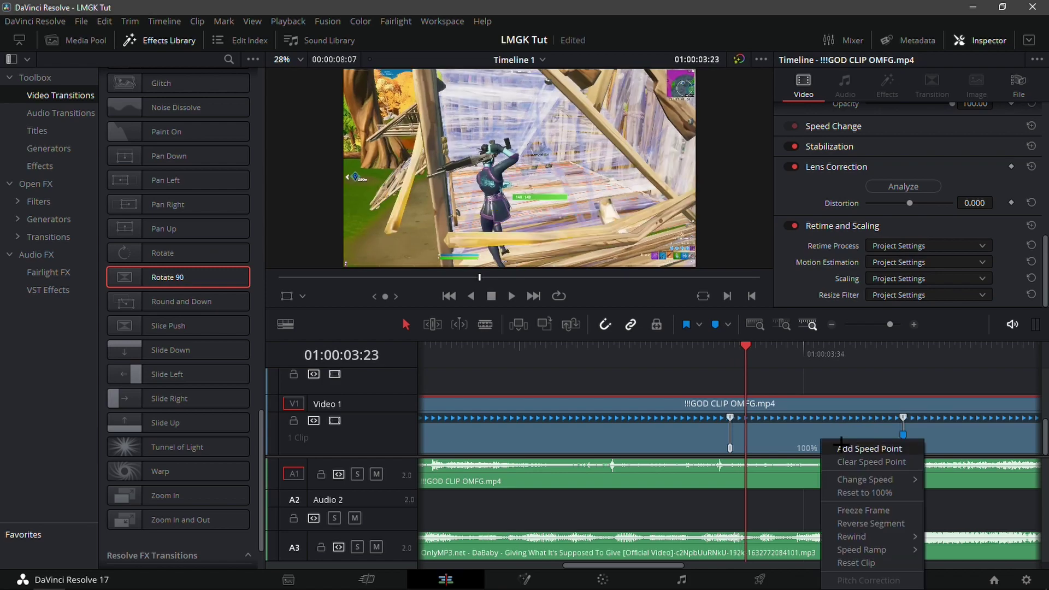
pyautogui.click(841, 451)
# Add a speed point to the video clip at 01:00:03:39, between the last added point and the marker
pyautogui.click(825, 360)
pyautogui.moveTo(826, 362); pyautogui.dragTo(829, 364)
pyautogui.rightClick(832, 452)
pyautogui.click(879, 524)
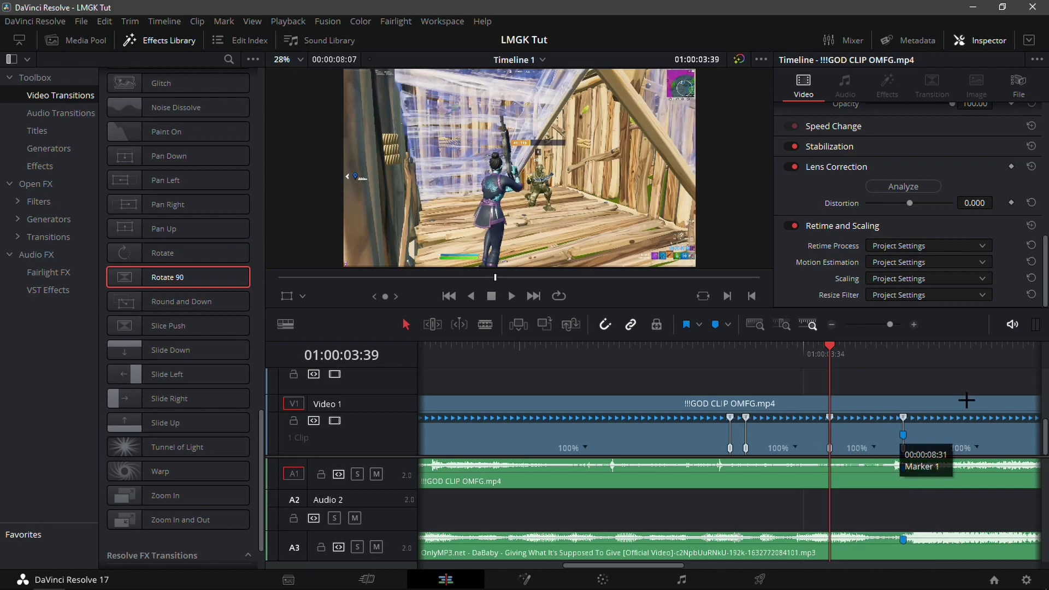
# Change the speed of the short segment between the first and second speed points to 75%
pyautogui.click(916, 323)
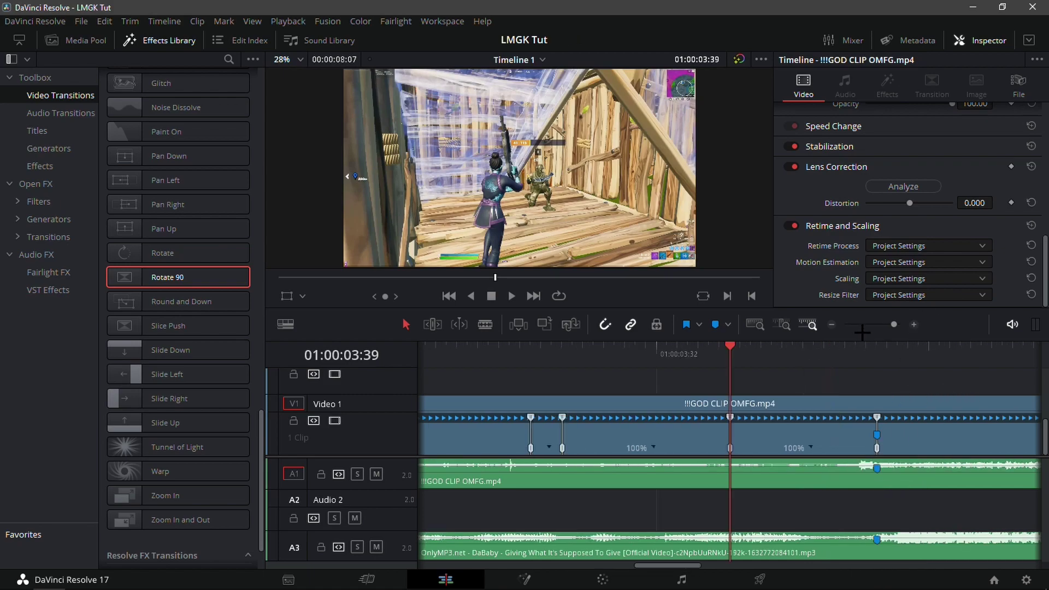
pyautogui.rightClick(552, 446)
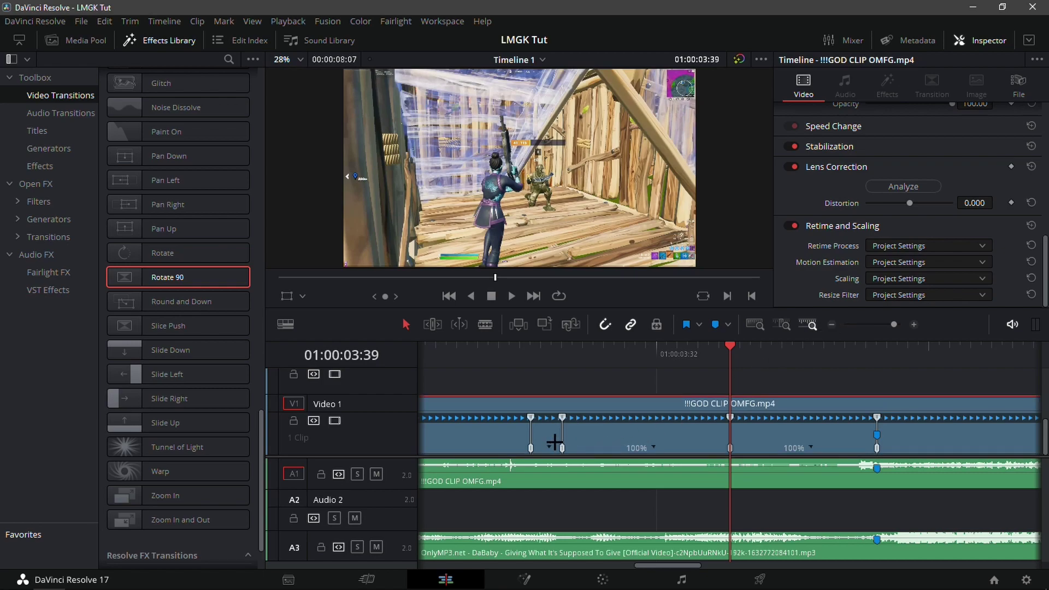
pyautogui.moveTo(617, 479)
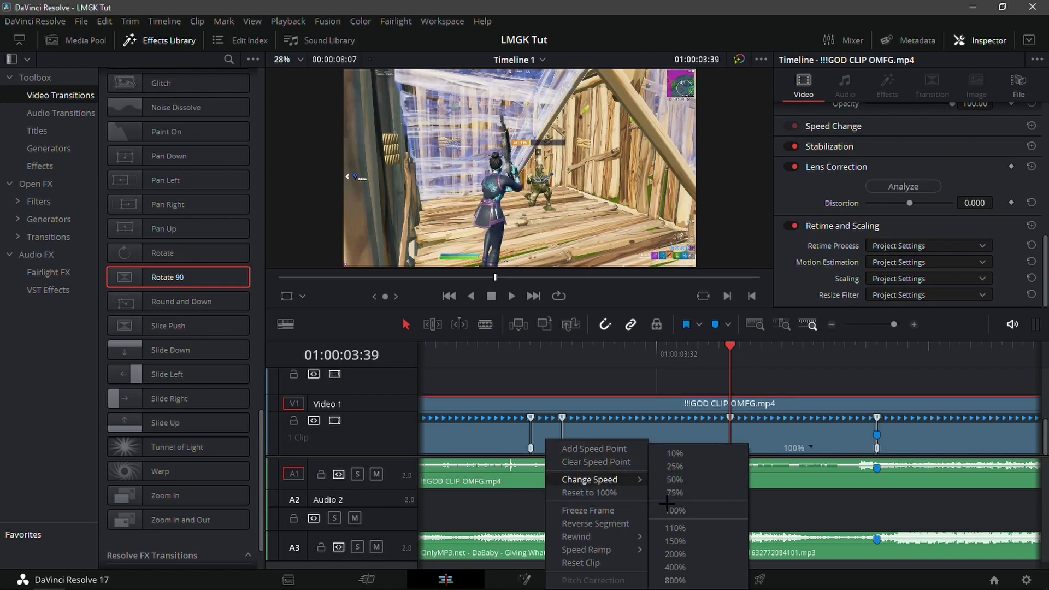
pyautogui.click(677, 497)
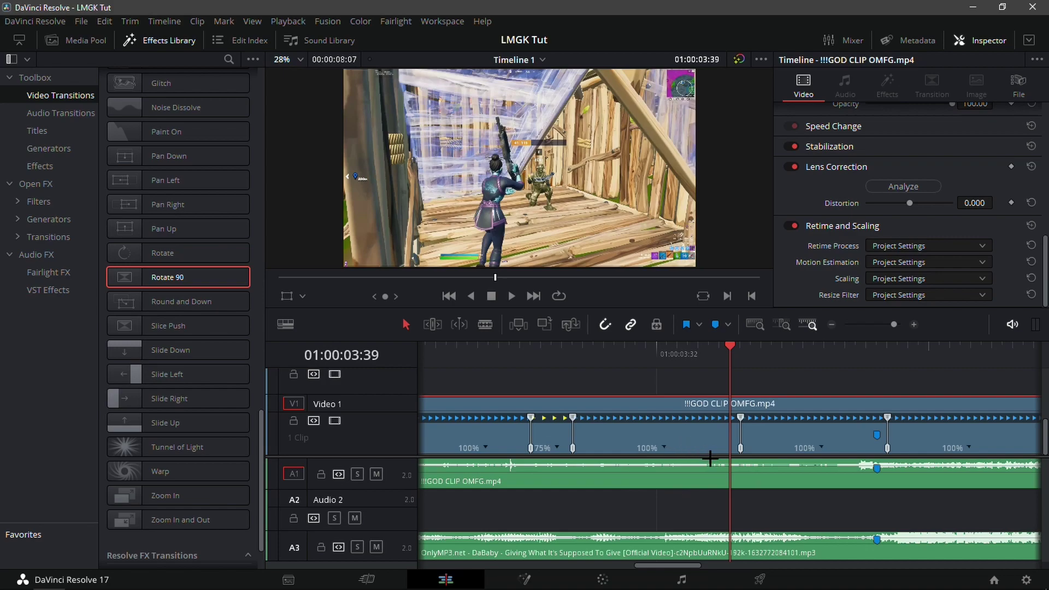
# Change the speed of the segment between the second and third speed points to 50%
pyautogui.rightClick(666, 449)
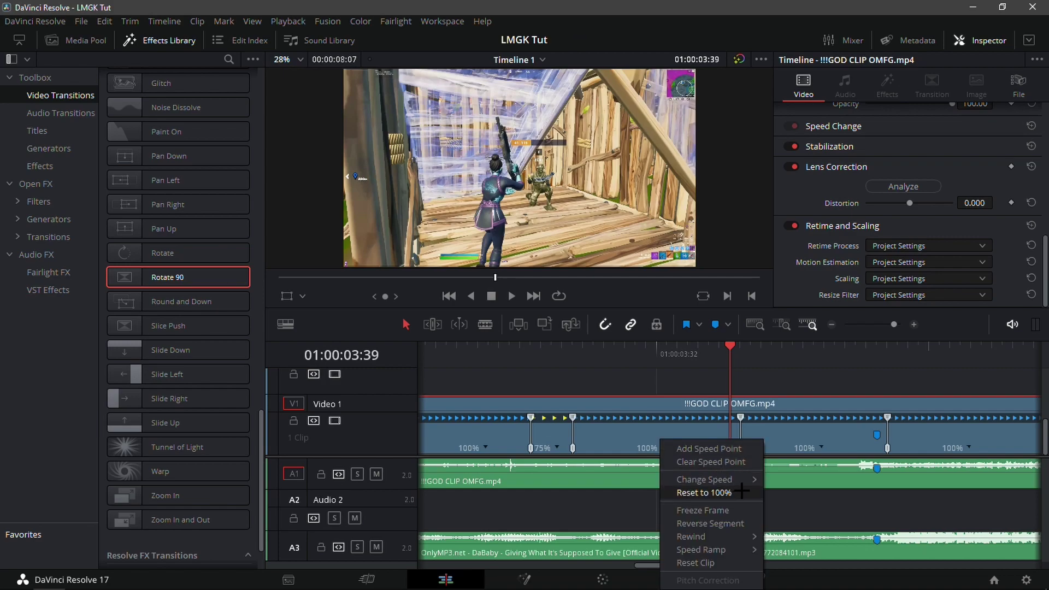
pyautogui.moveTo(710, 479)
pyautogui.click(789, 479)
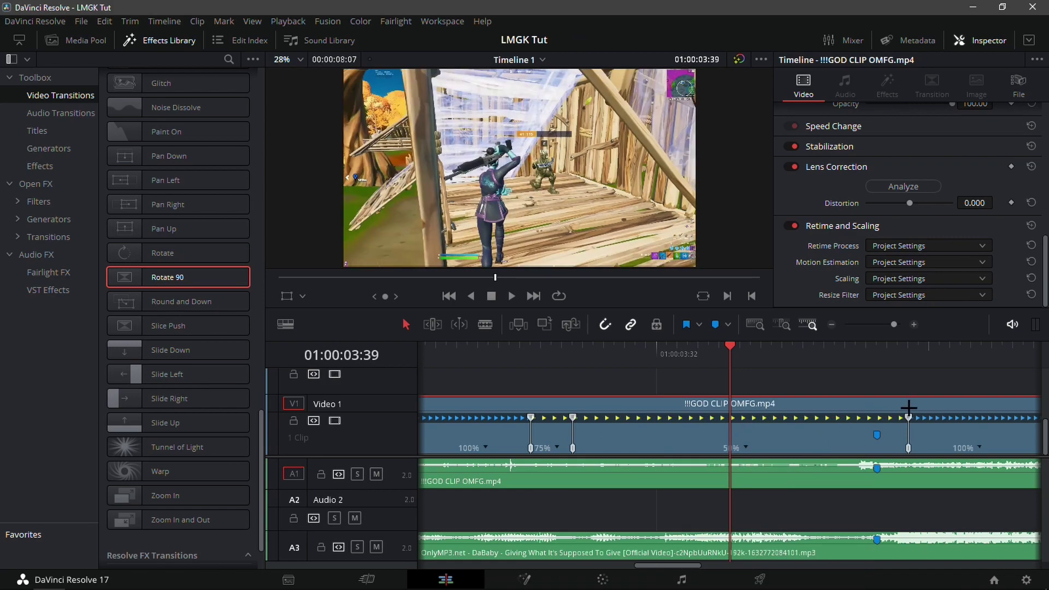
# Save the project and stretch the segment between the second and third speed points until its speed is 40%
pyautogui.hotkey('ctrl', 's')
pyautogui.moveTo(909, 416); pyautogui.dragTo(994, 407)
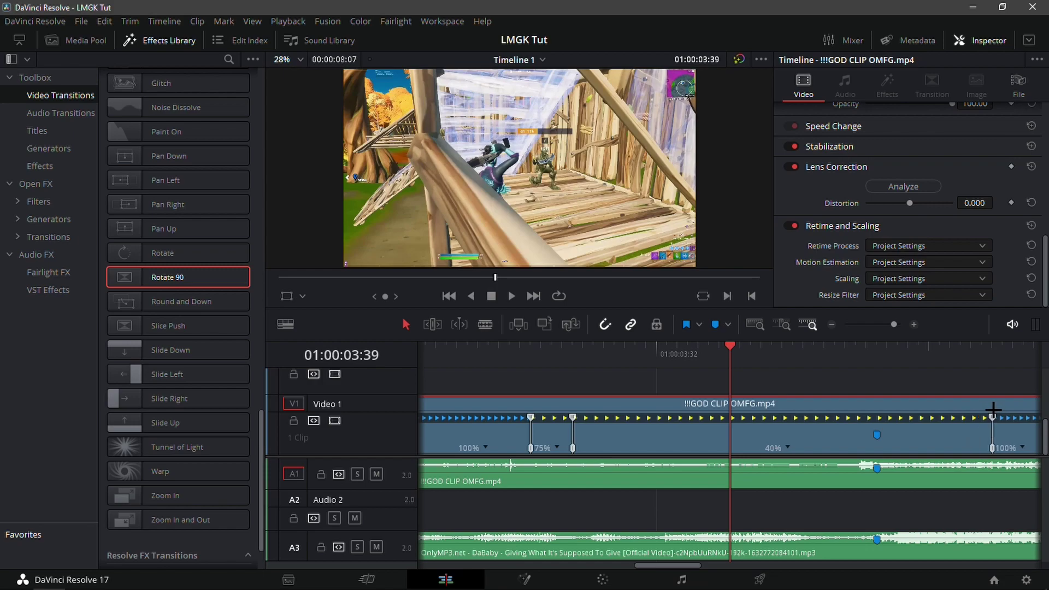
# Change the speed of the short segment between the third and fourth speed points to 400%
pyautogui.click(830, 325)
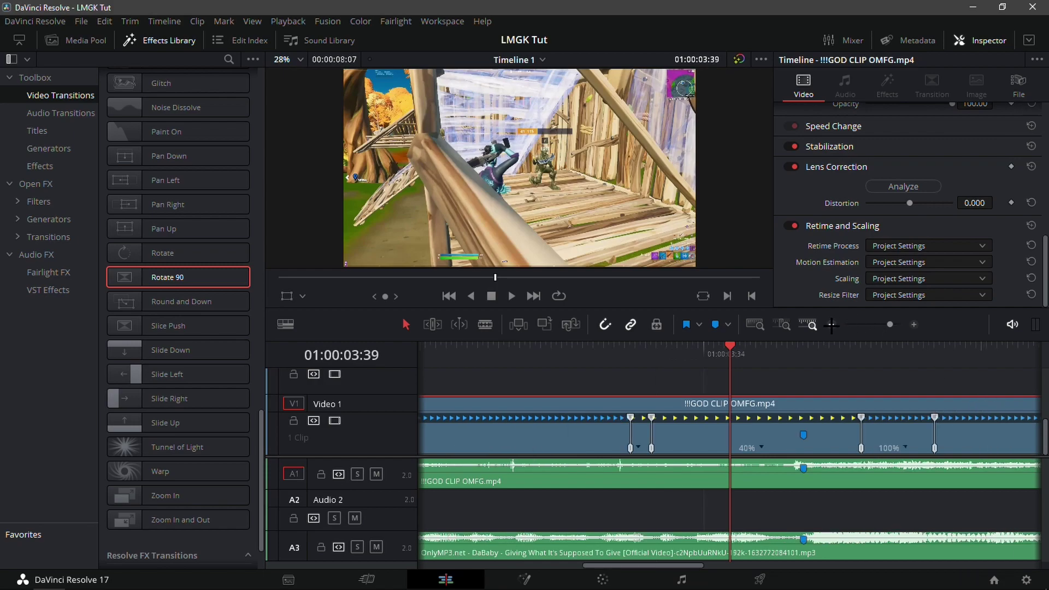
pyautogui.click(908, 448)
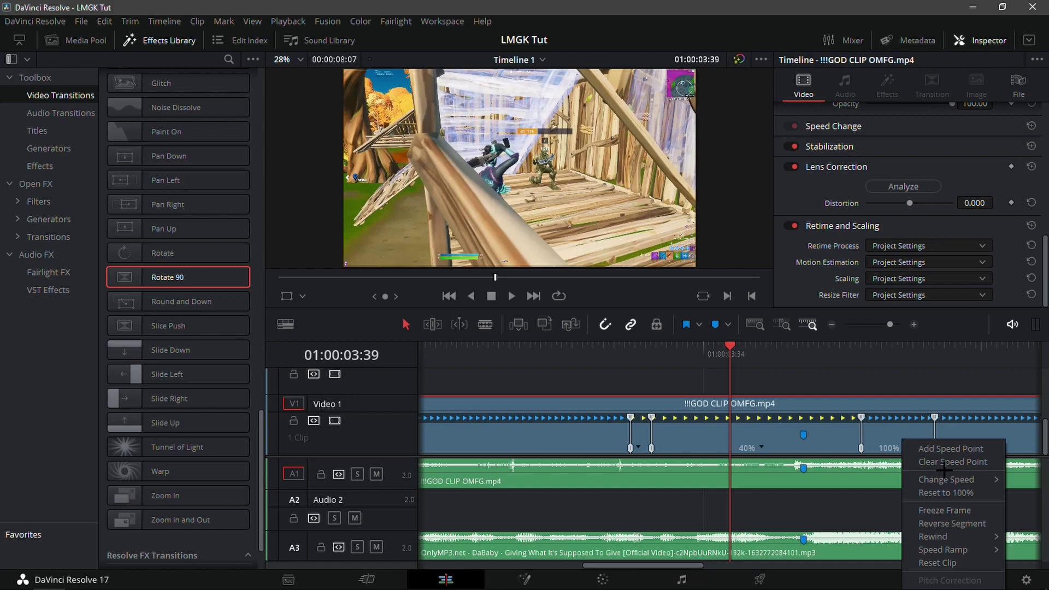
pyautogui.moveTo(945, 479)
pyautogui.click(828, 554)
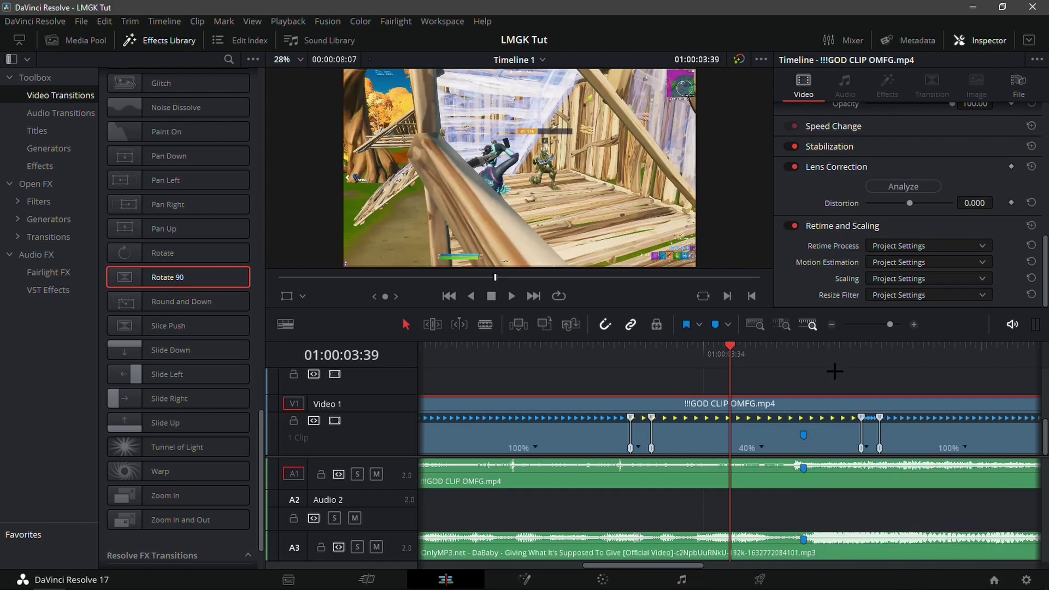
# Shift the speed point starting the 400% segment earlier so that the segment ends on the marker at 01:00:03:53
pyautogui.moveTo(775, 359); pyautogui.dragTo(821, 356)
pyautogui.scroll(1, 873, 419)
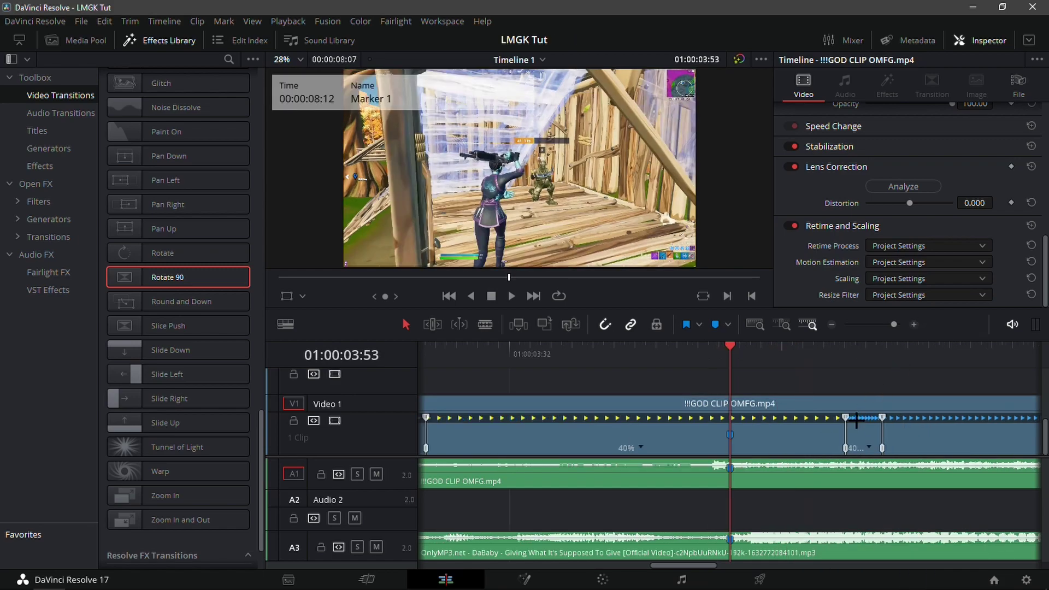
pyautogui.moveTo(846, 447); pyautogui.dragTo(677, 465)
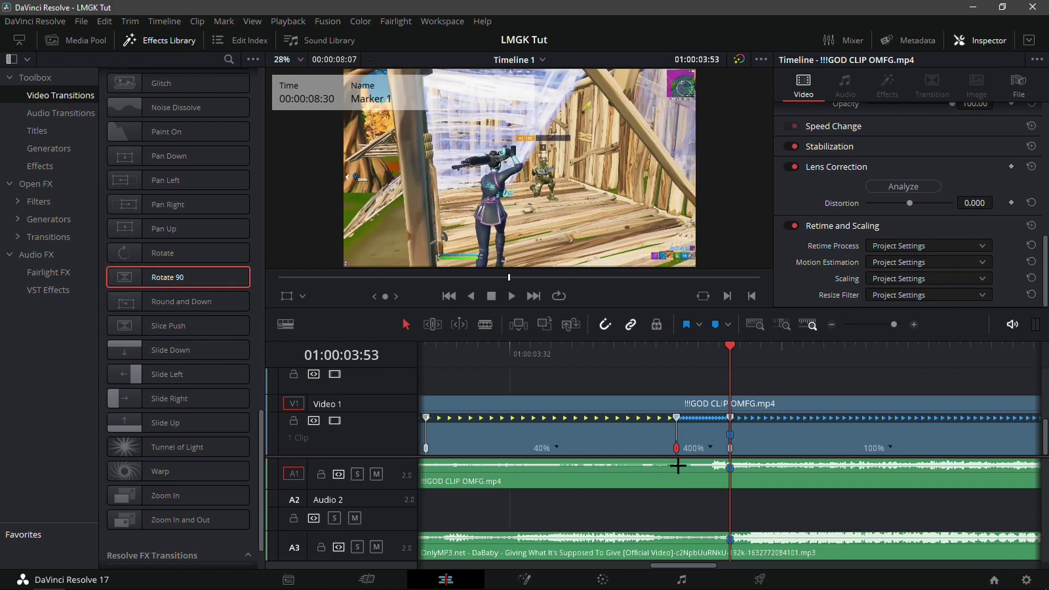
pyautogui.moveTo(678, 466); pyautogui.dragTo(677, 465)
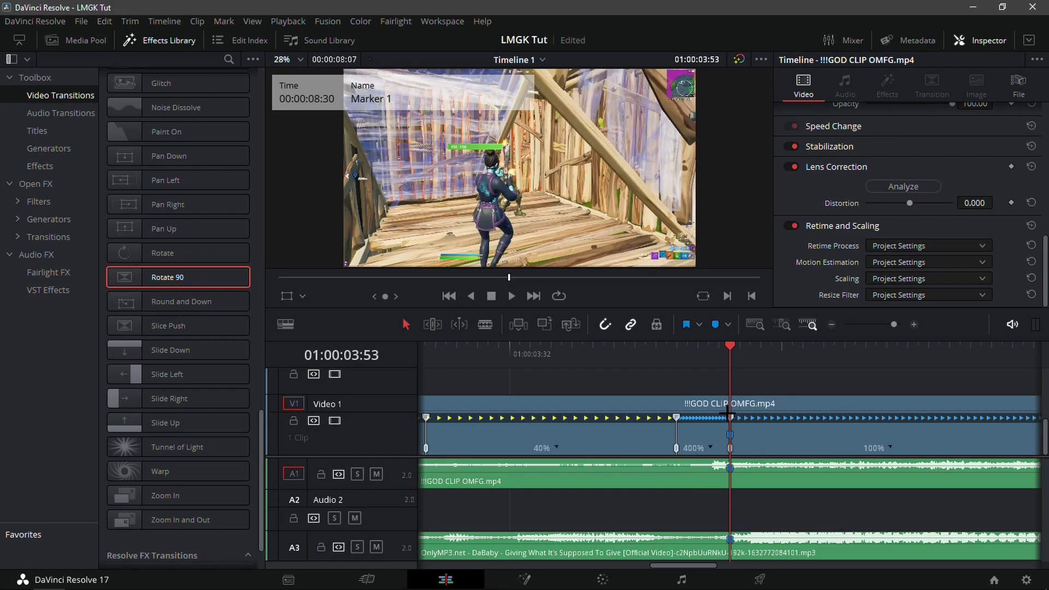
# Move the speed point ending the 400% segment about three frames past the marker, close to 01:00:03:56
pyautogui.click(790, 409)
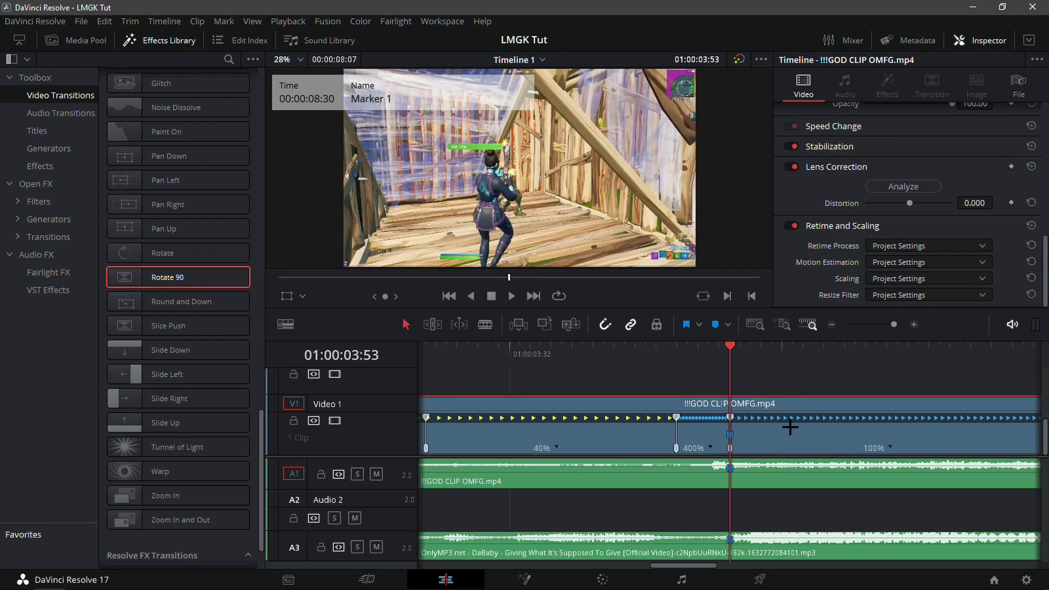
pyautogui.press('Right')
pyautogui.press('Right')
pyautogui.press('Right')
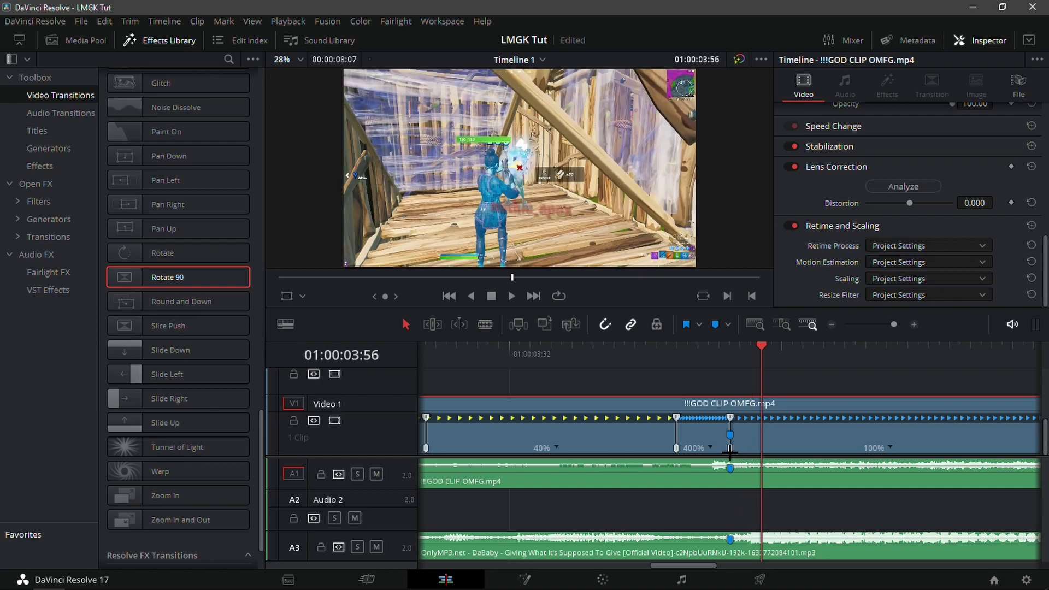
pyautogui.moveTo(729, 447); pyautogui.dragTo(757, 447)
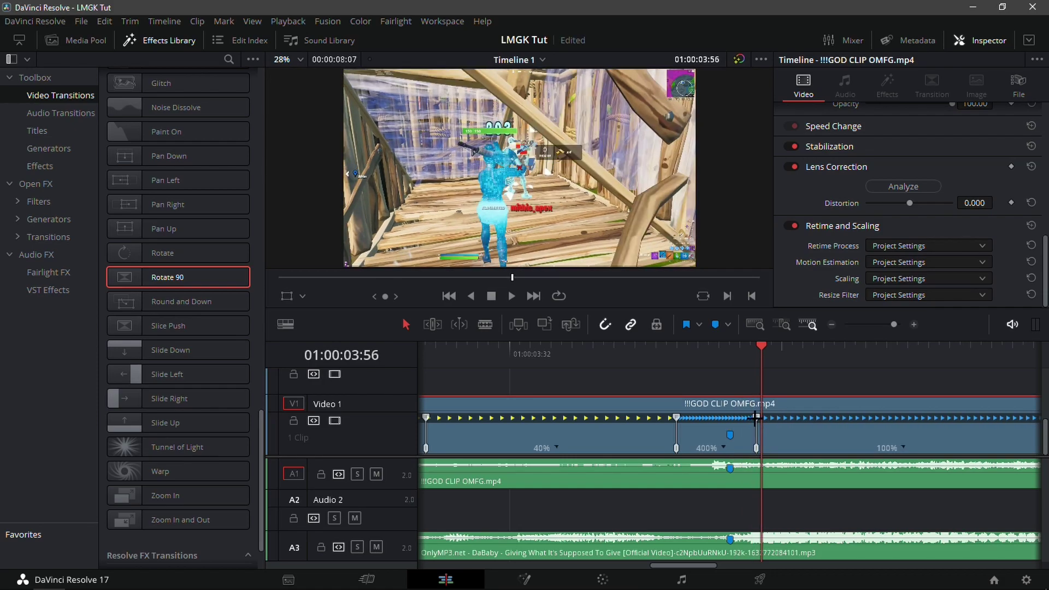
pyautogui.moveTo(760, 371)
pyautogui.mouseDown()
pyautogui.moveTo(733, 367)
pyautogui.moveTo(667, 405)
pyautogui.moveTo(736, 401)
pyautogui.moveTo(763, 384)
pyautogui.mouseUp()
# Change the speed of the segment after the last speed point to 50%
pyautogui.click(832, 324)
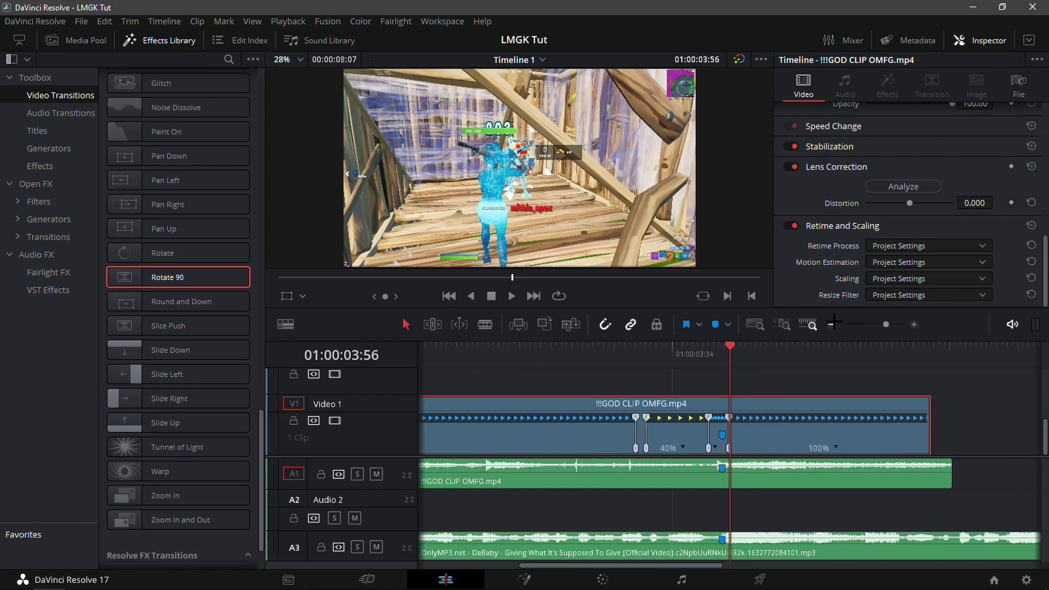
pyautogui.click(837, 449)
pyautogui.moveTo(885, 475)
pyautogui.click(977, 480)
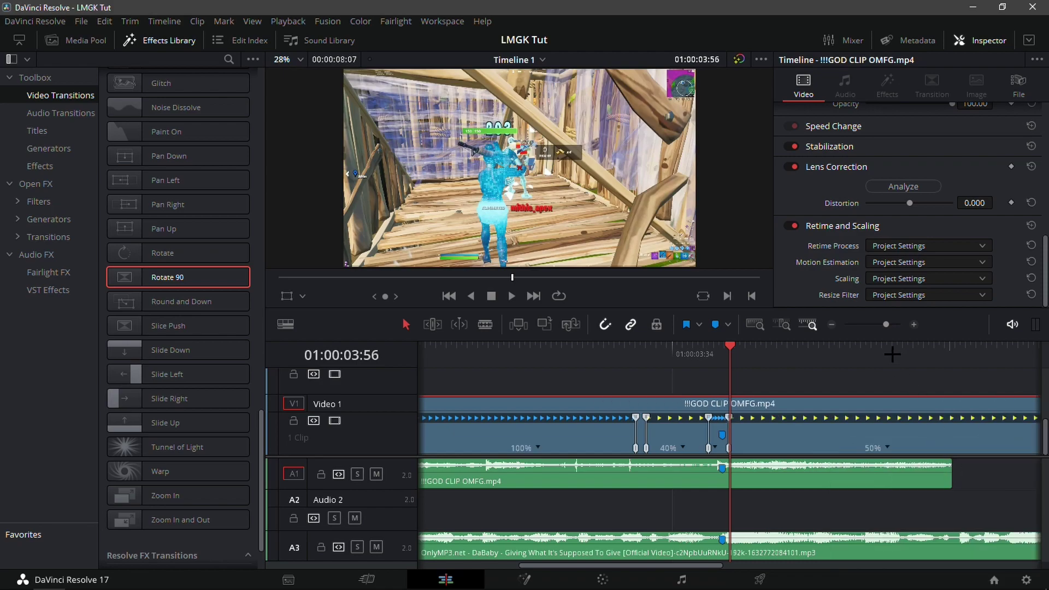
# Slow the last segment to 40% and shorten the video clip so that it ends together with its audio
pyautogui.click(828, 324)
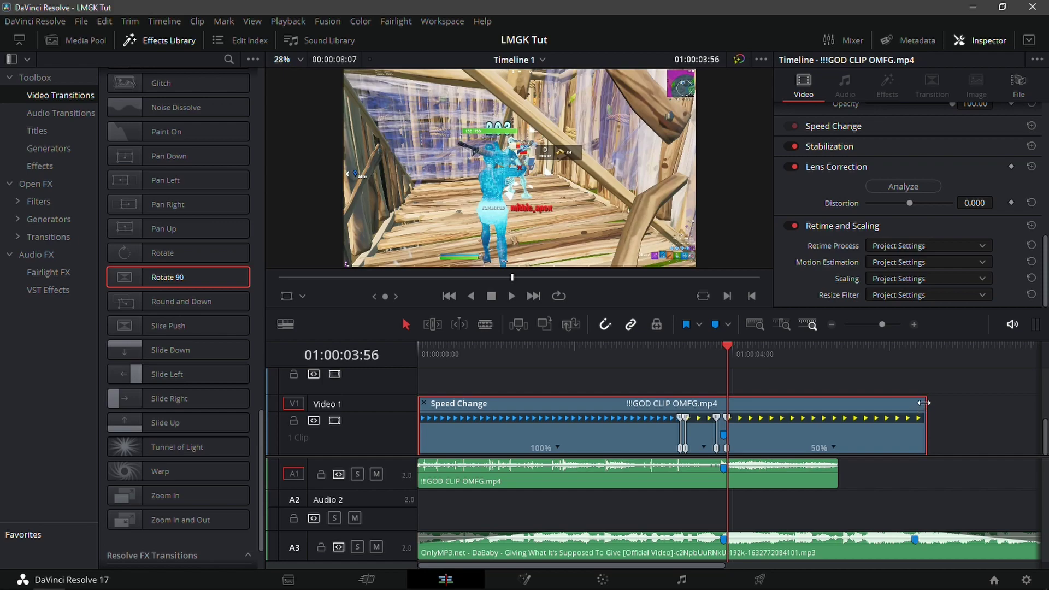
pyautogui.moveTo(923, 403); pyautogui.dragTo(838, 430)
# Play back the speed ramp around the shot repeatedly and return the playhead to 01:00:03:14
pyautogui.click(701, 368)
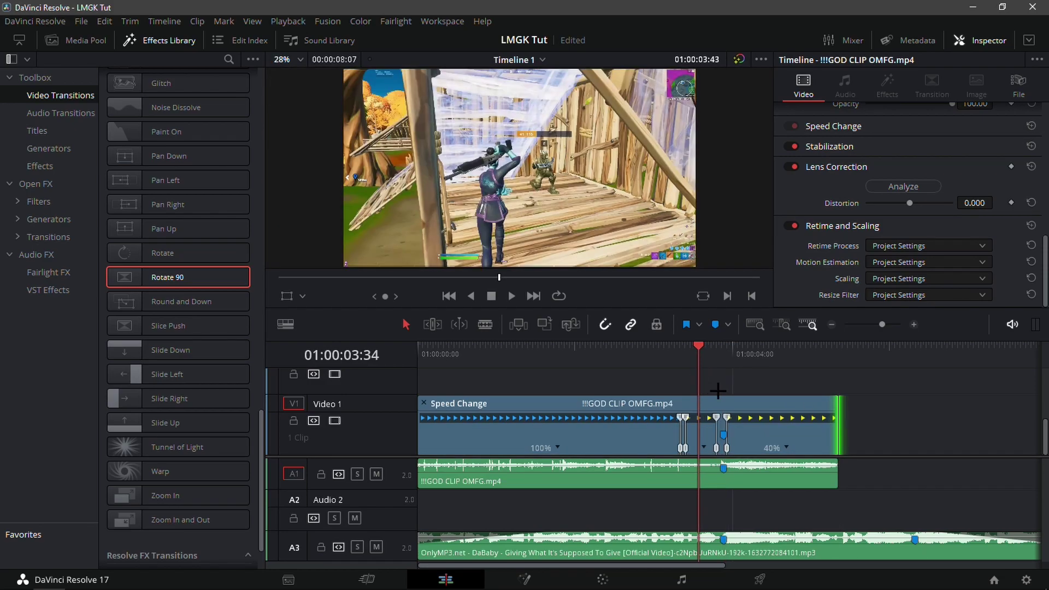
pyautogui.click(677, 368)
pyautogui.press('space')
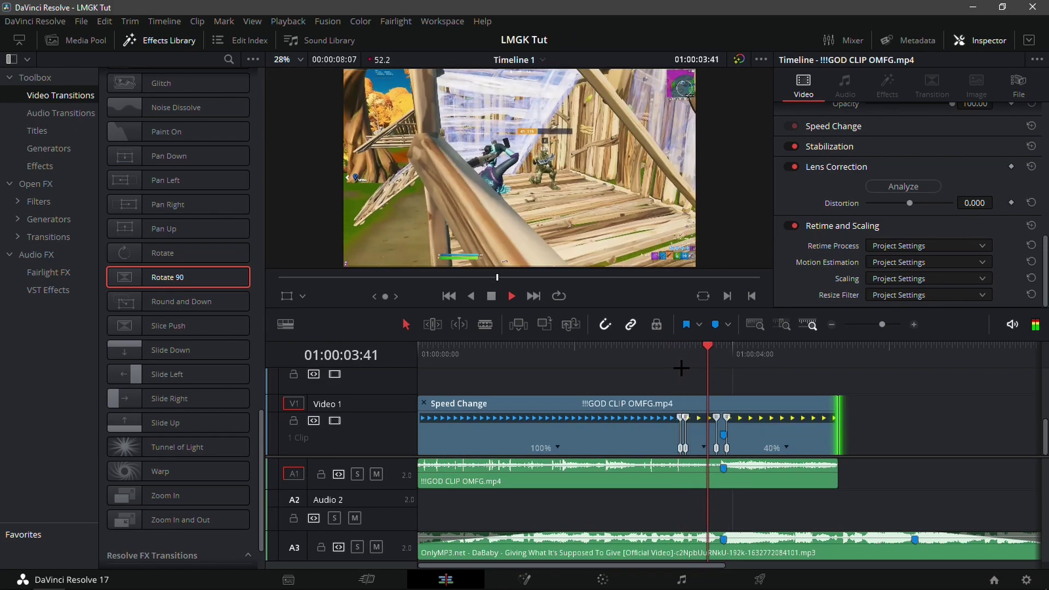
pyautogui.click(668, 355)
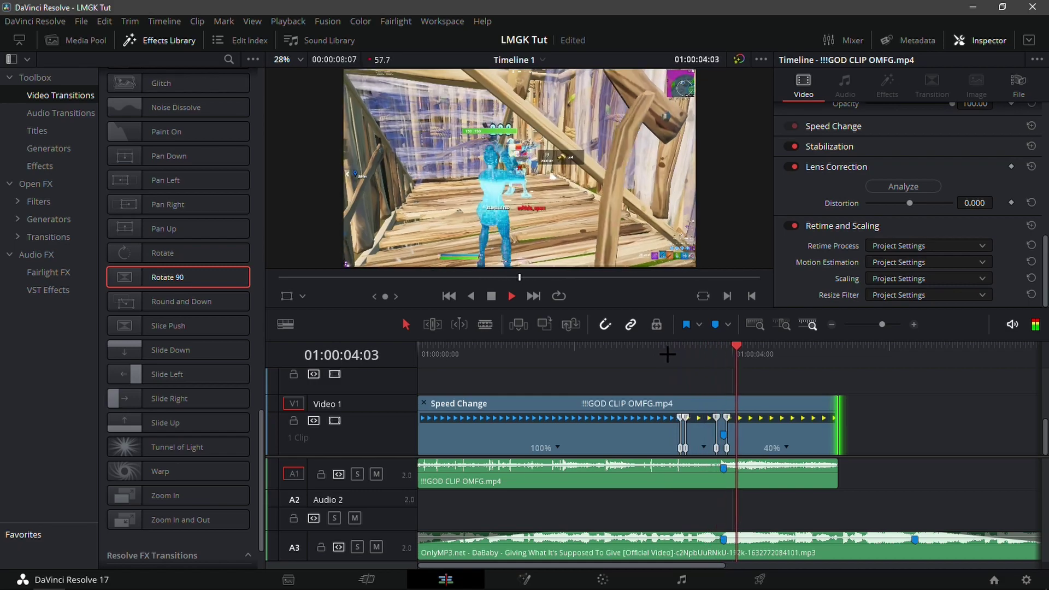
pyautogui.click(667, 355)
pyautogui.click(676, 354)
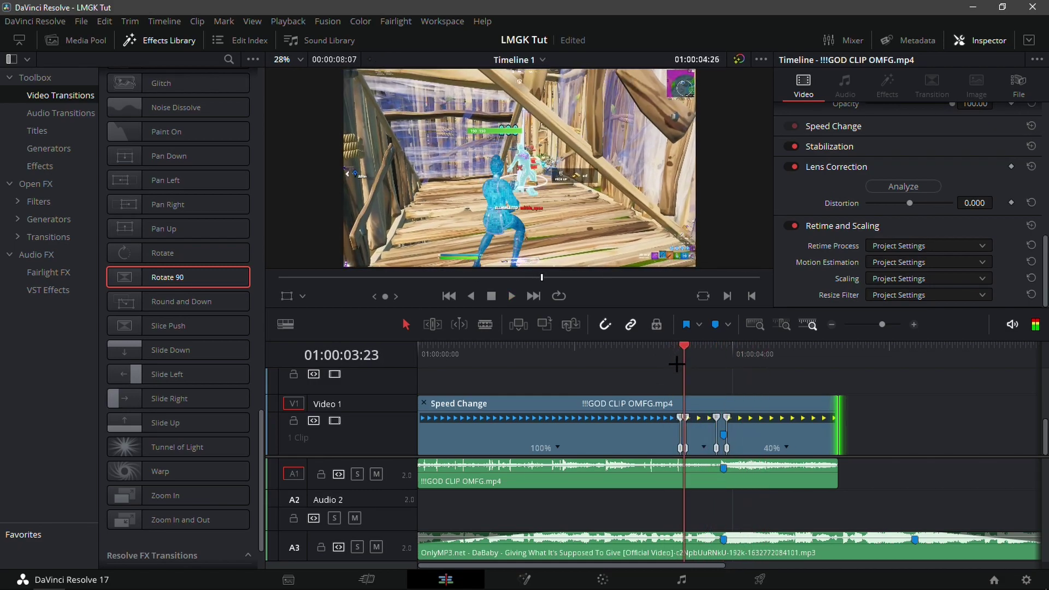
pyautogui.press('space')
pyautogui.moveTo(746, 393); pyautogui.dragTo(672, 452)
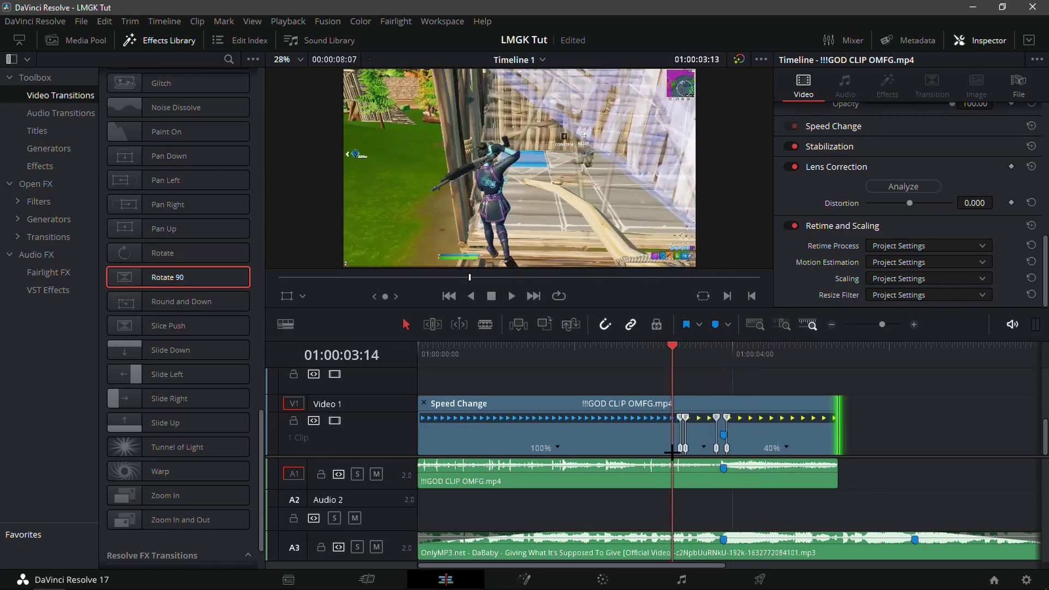
# Set the retime process of the video clip to Optical Flow
pyautogui.click(648, 432)
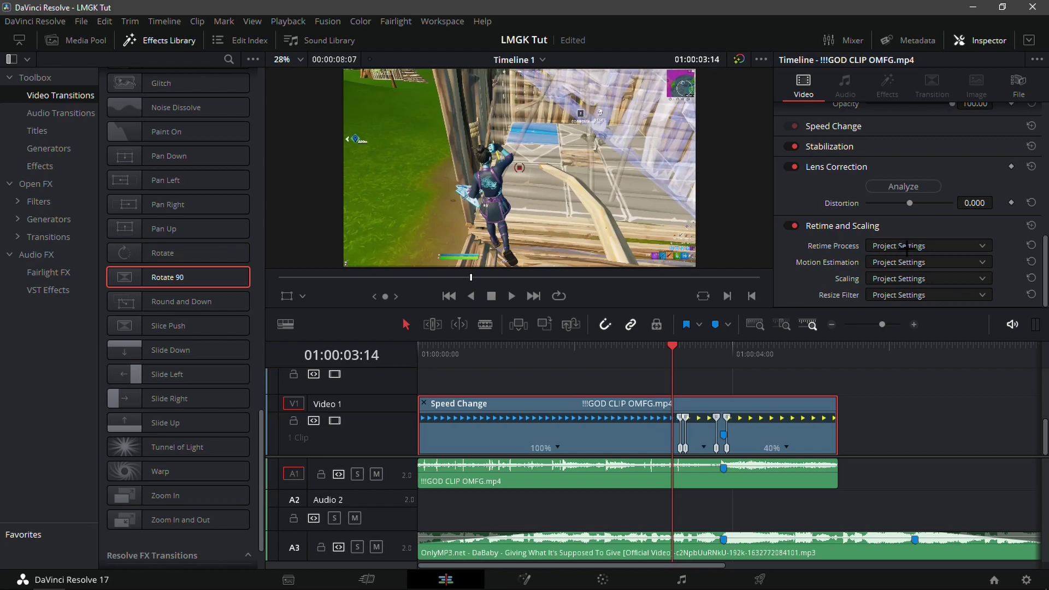
pyautogui.scroll(3, 911, 215)
pyautogui.scroll(-3, 906, 235)
pyautogui.click(933, 243)
pyautogui.click(905, 311)
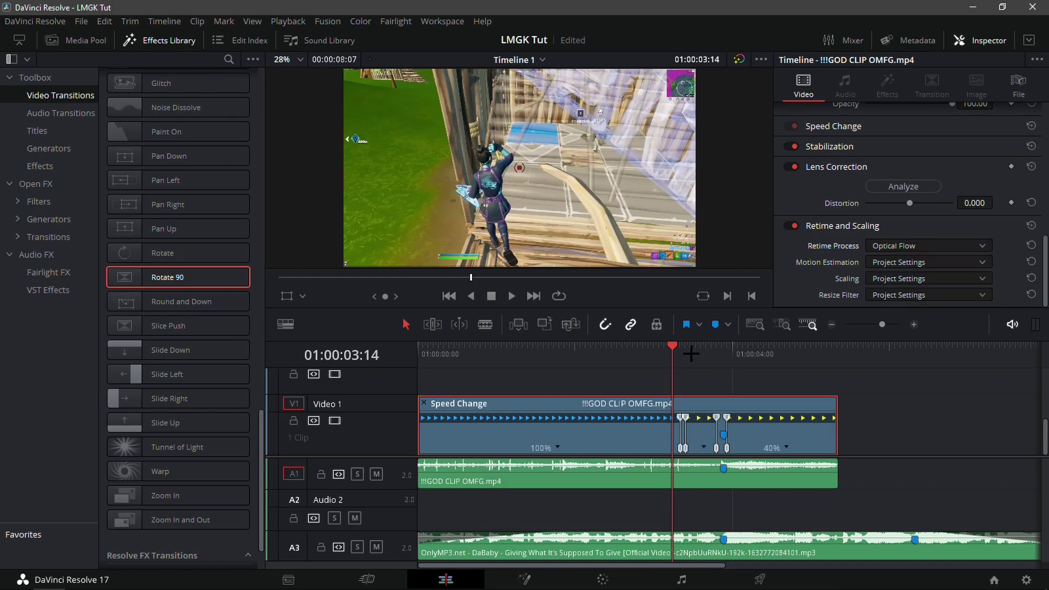
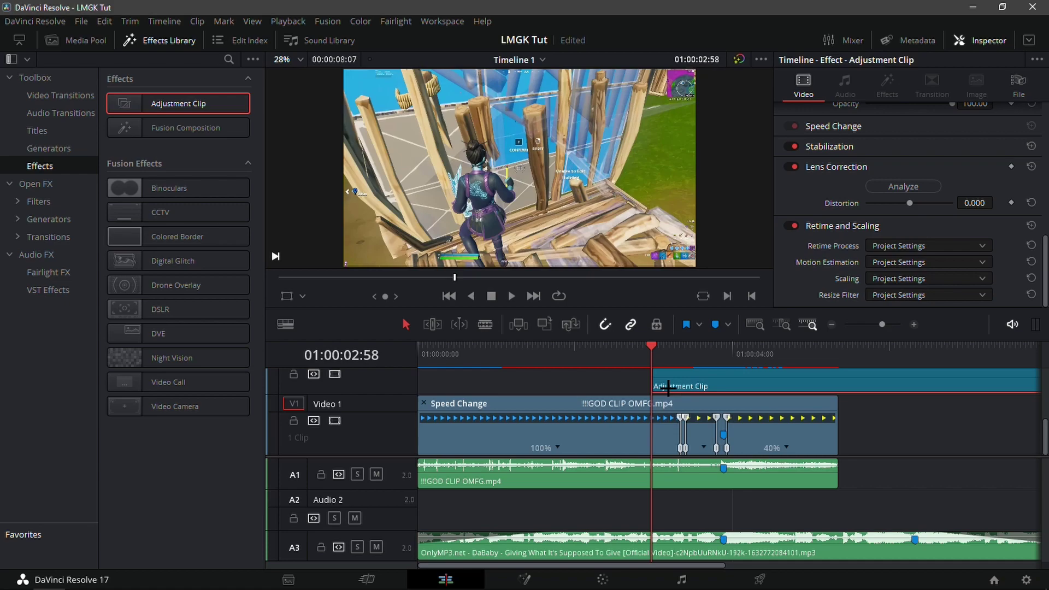
# Split the adjustment clip one second after its start, at 01:00:03:58, and delete the remaining part
pyautogui.hotkey('shift', 'Right')
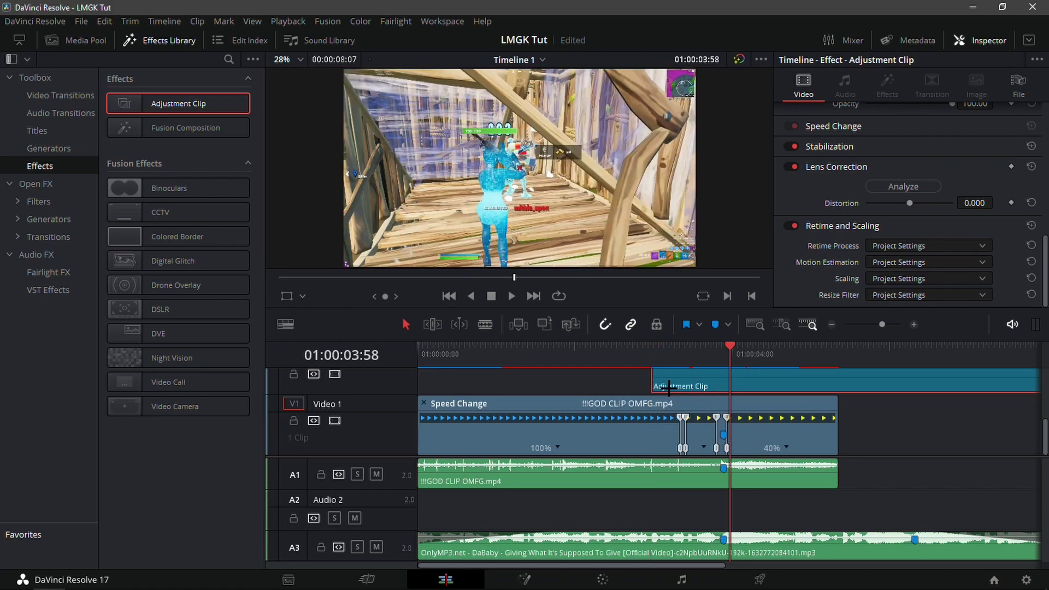
pyautogui.click(731, 379)
pyautogui.click(407, 324)
pyautogui.click(795, 388)
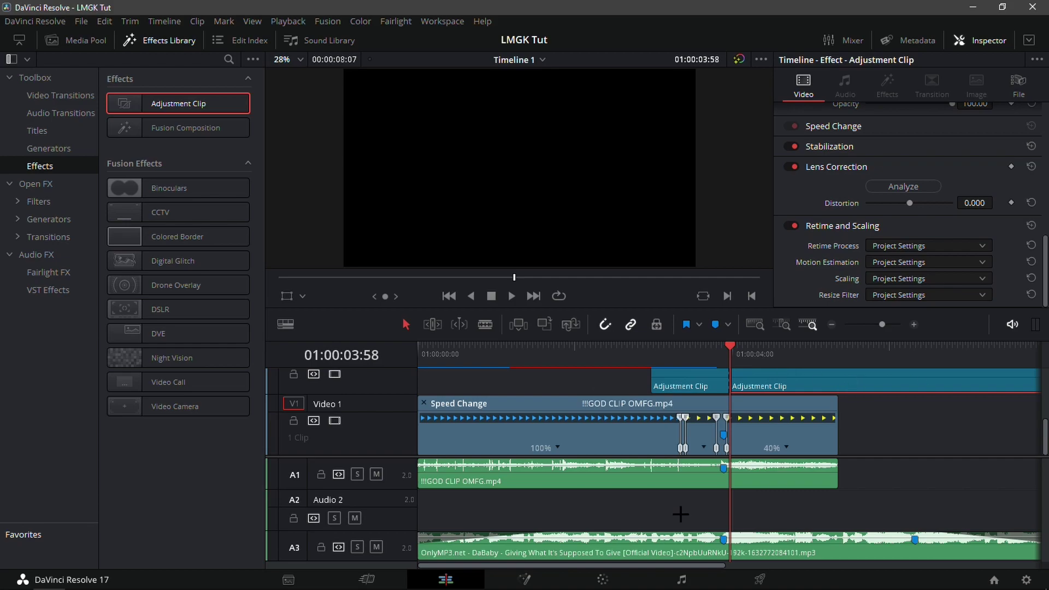
pyautogui.click(833, 324)
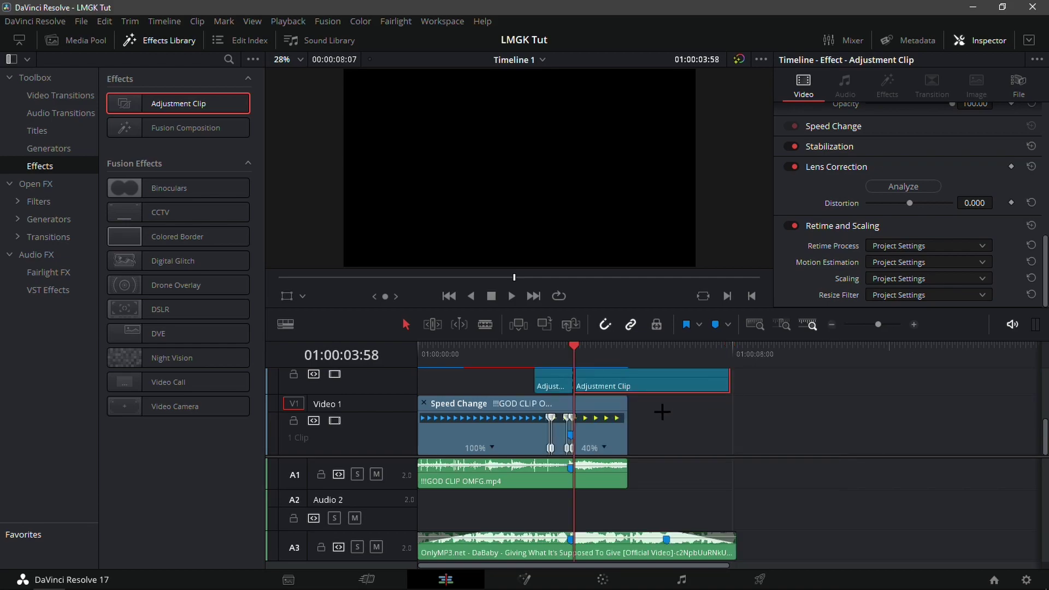
pyautogui.press('Delete')
# Shift the adjustment clip five frames earlier to end at the marker, and place the playhead at its start
pyautogui.click(914, 324)
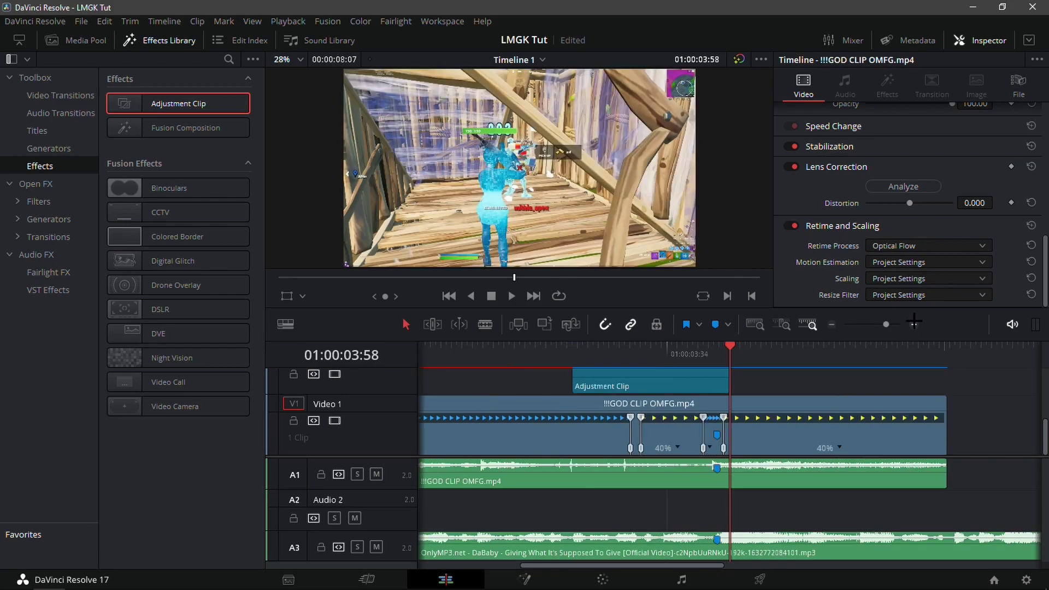
pyautogui.moveTo(685, 385); pyautogui.dragTo(677, 386)
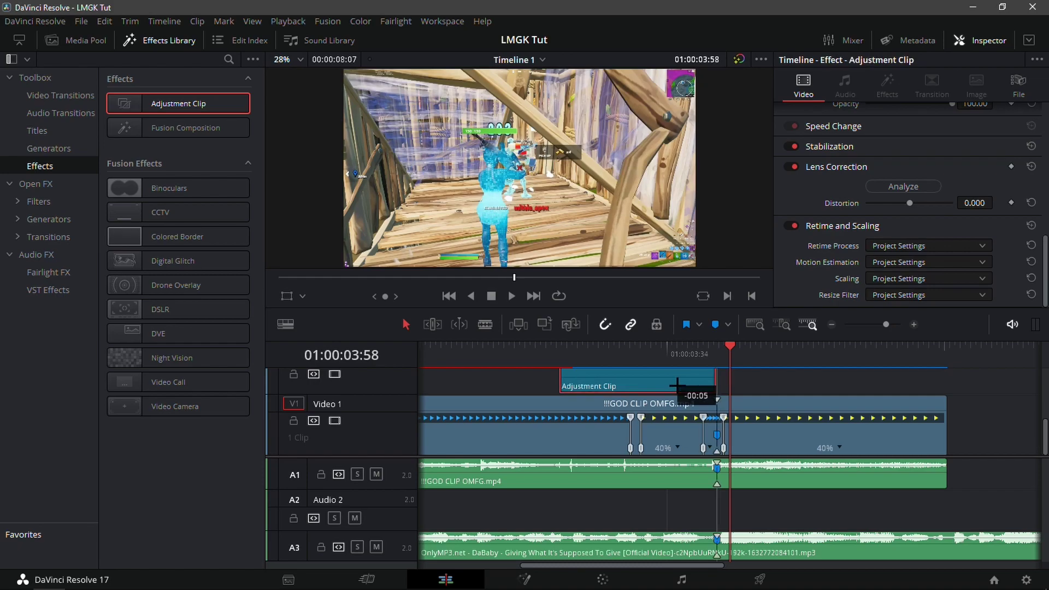
pyautogui.moveTo(738, 358)
pyautogui.mouseDown()
pyautogui.moveTo(690, 378)
pyautogui.moveTo(711, 376)
pyautogui.moveTo(653, 366)
pyautogui.moveTo(711, 361)
pyautogui.moveTo(569, 410)
pyautogui.mouseUp()
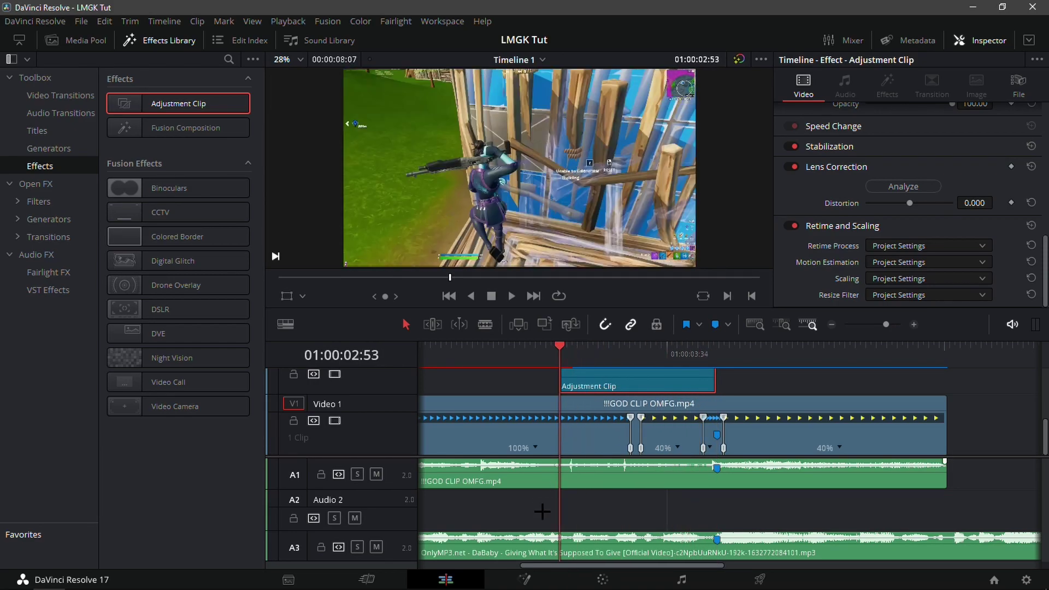
# Open the adjustment clip in Fusion and browse to the SBR7 folder on drive C in File Explorer
pyautogui.click(525, 577)
pyautogui.click(242, 577)
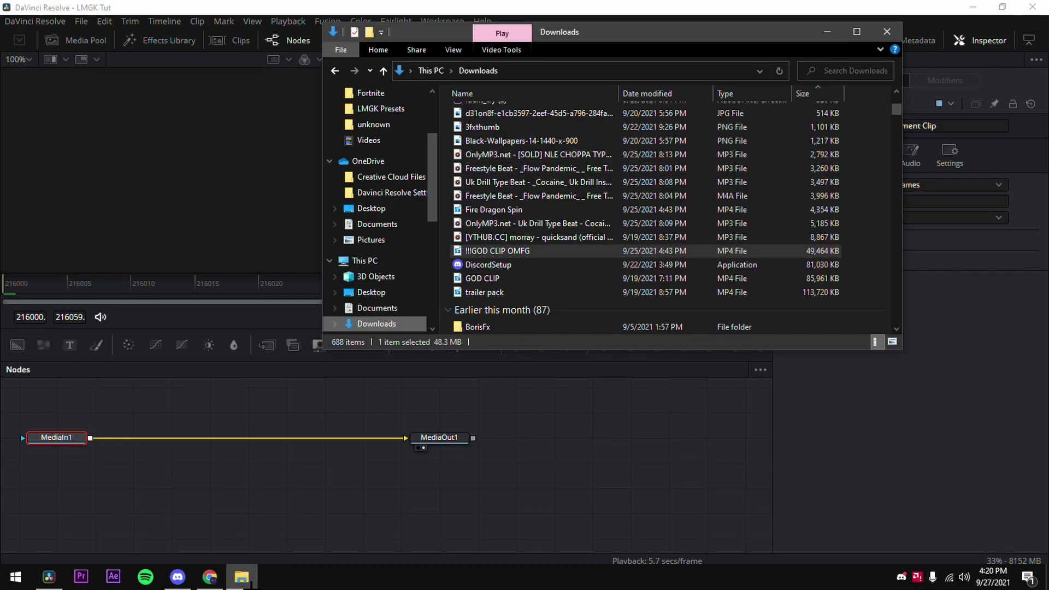
pyautogui.scroll(-3, 382, 273)
pyautogui.scroll(2, 367, 207)
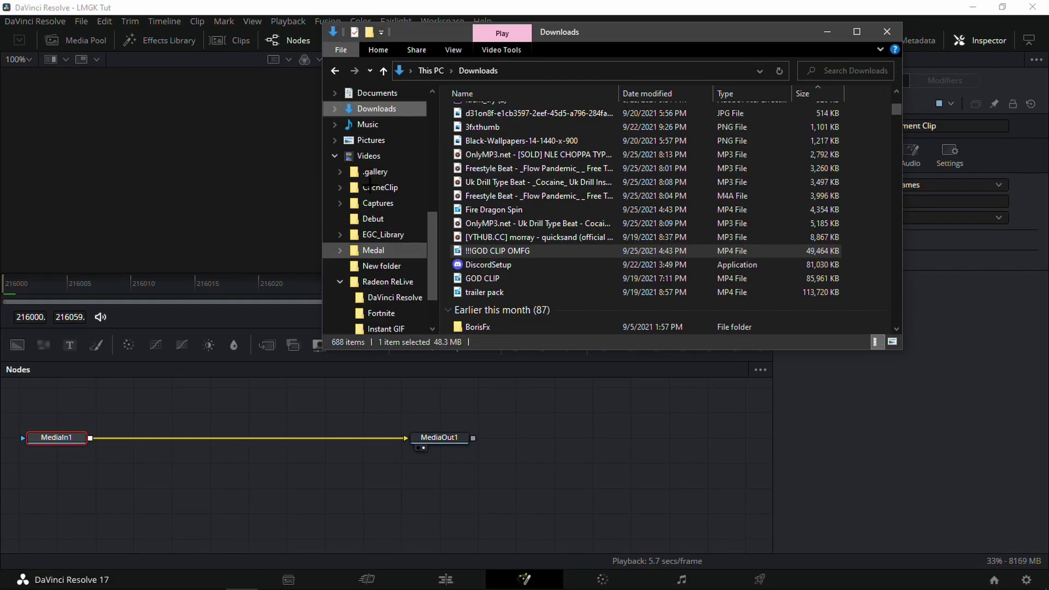
pyautogui.scroll(-2, 369, 240)
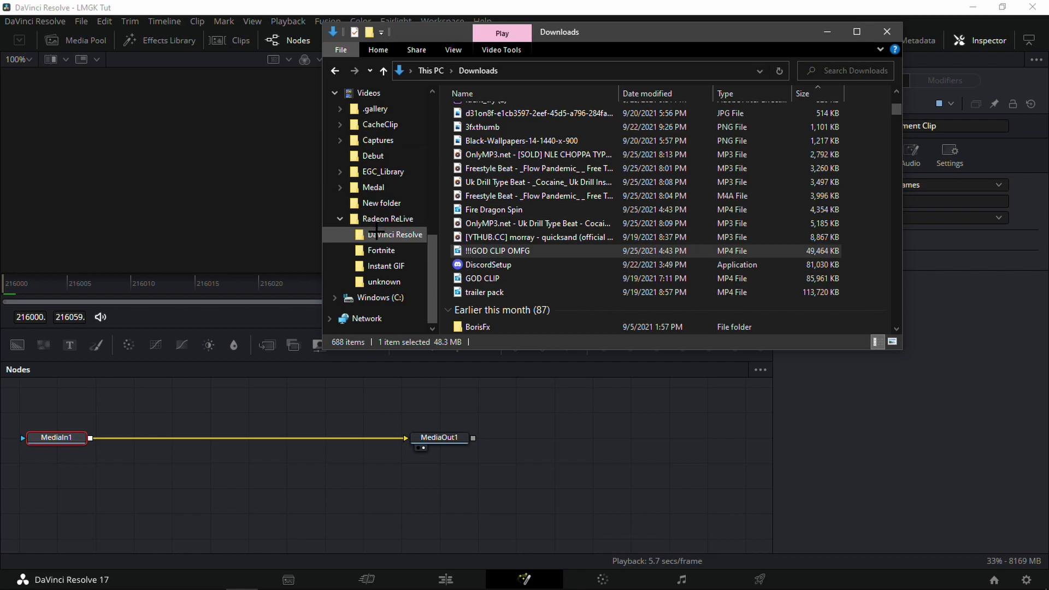
pyautogui.click(370, 303)
pyautogui.doubleClick(481, 180)
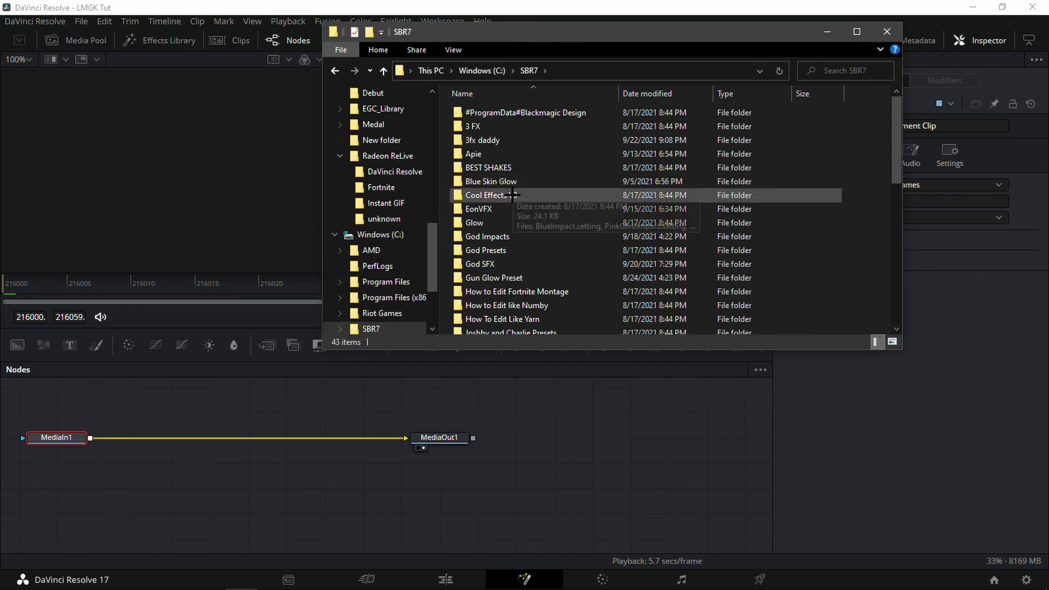
# Open the preset subfolder and insert its BrightnessContrast preset between the MediaIn1 and MediaOut1 nodes
pyautogui.doubleClick(532, 226)
pyautogui.moveTo(501, 130); pyautogui.dragTo(201, 441)
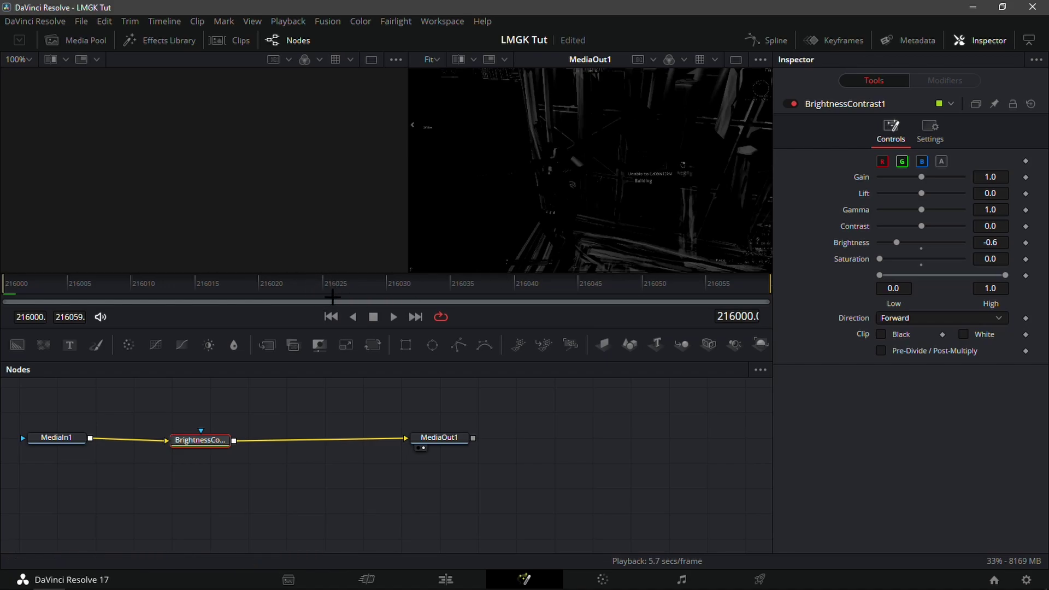
# Set the BrightnessContrast1 node's brightness to -0.65 and return to the Edit page
pyautogui.moveTo(92, 285); pyautogui.dragTo(3, 270)
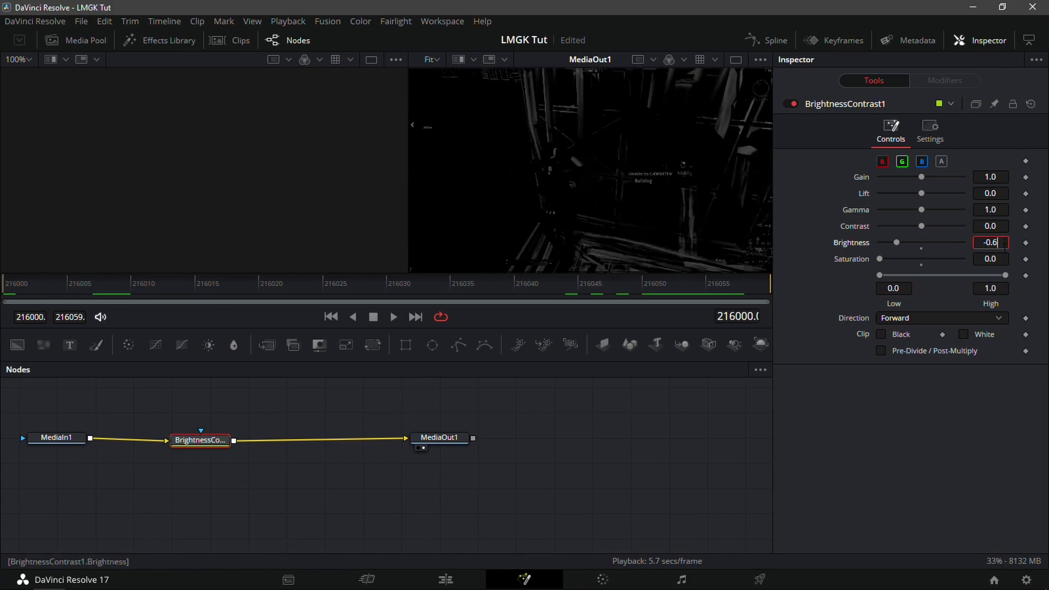
pyautogui.press('Tab')
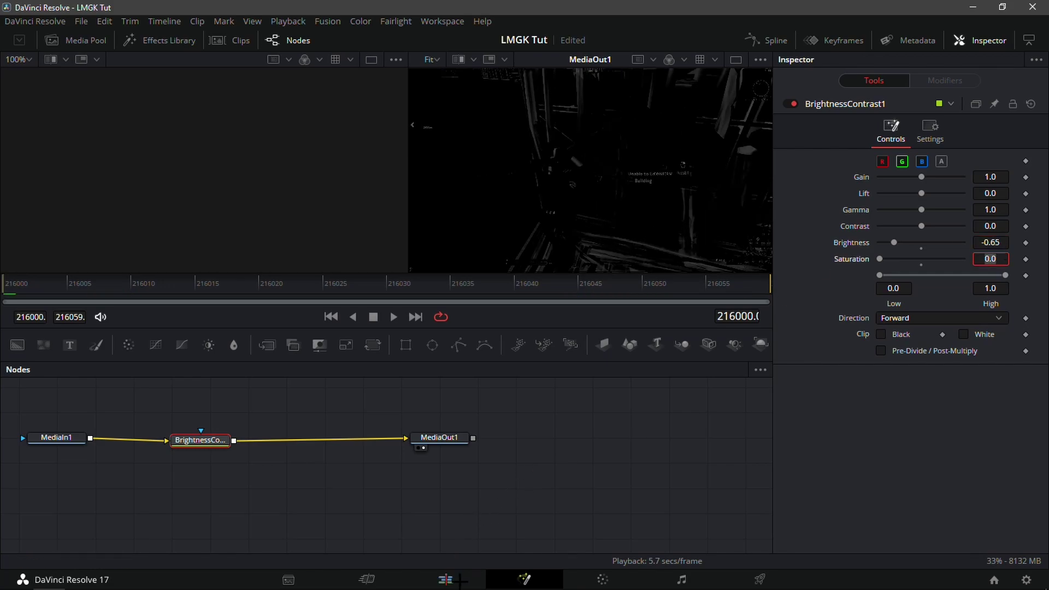
pyautogui.click(469, 578)
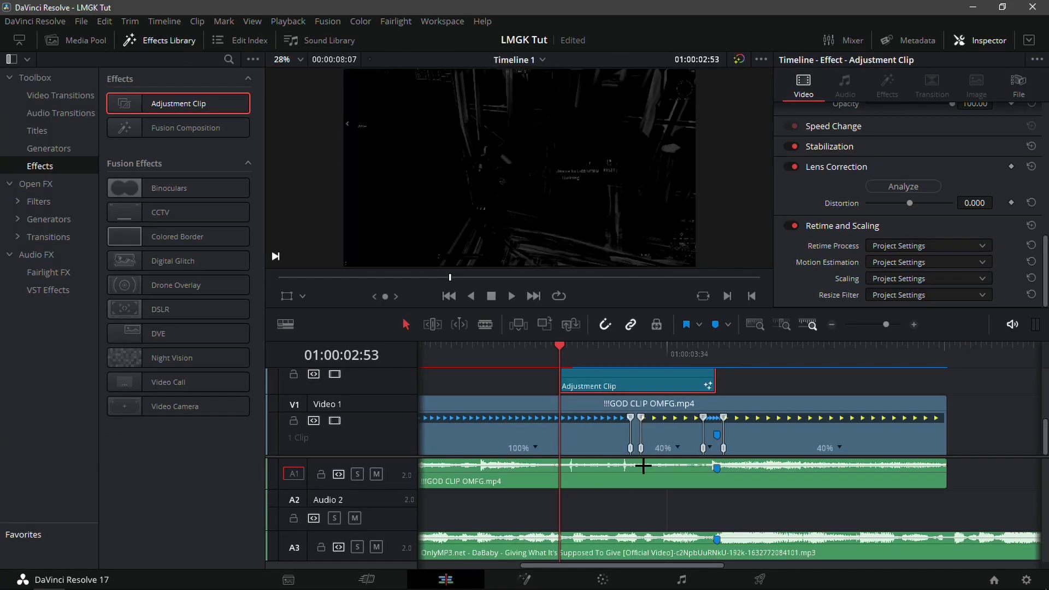
# Add a fade-in to the adjustment clip that spans its entire length
pyautogui.moveTo(595, 358)
pyautogui.mouseDown()
pyautogui.moveTo(709, 355)
pyautogui.moveTo(520, 374)
pyautogui.moveTo(541, 375)
pyautogui.mouseUp()
pyautogui.scroll(2, 575, 377)
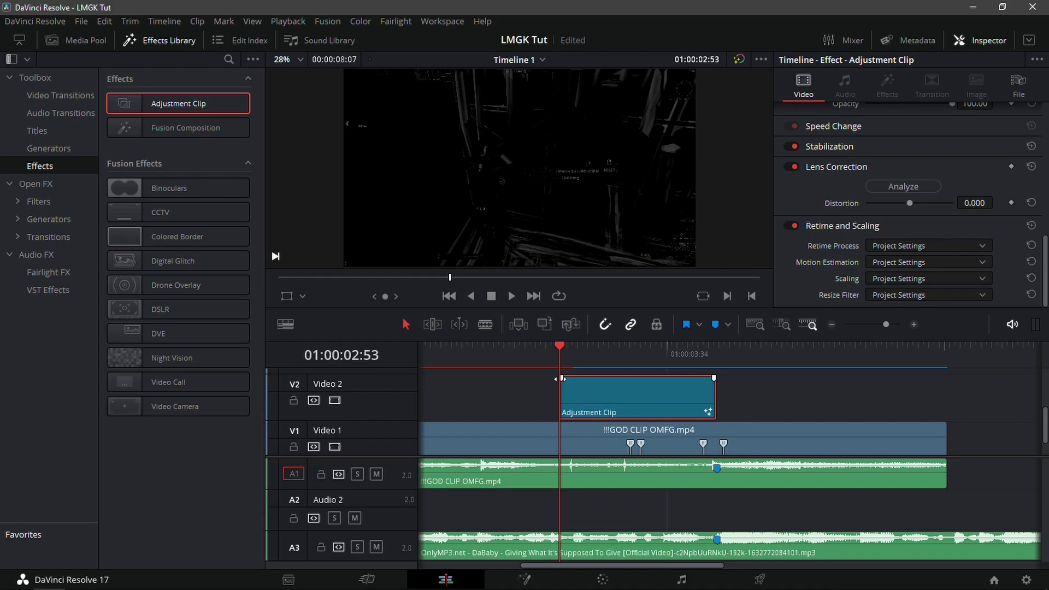
pyautogui.click(913, 325)
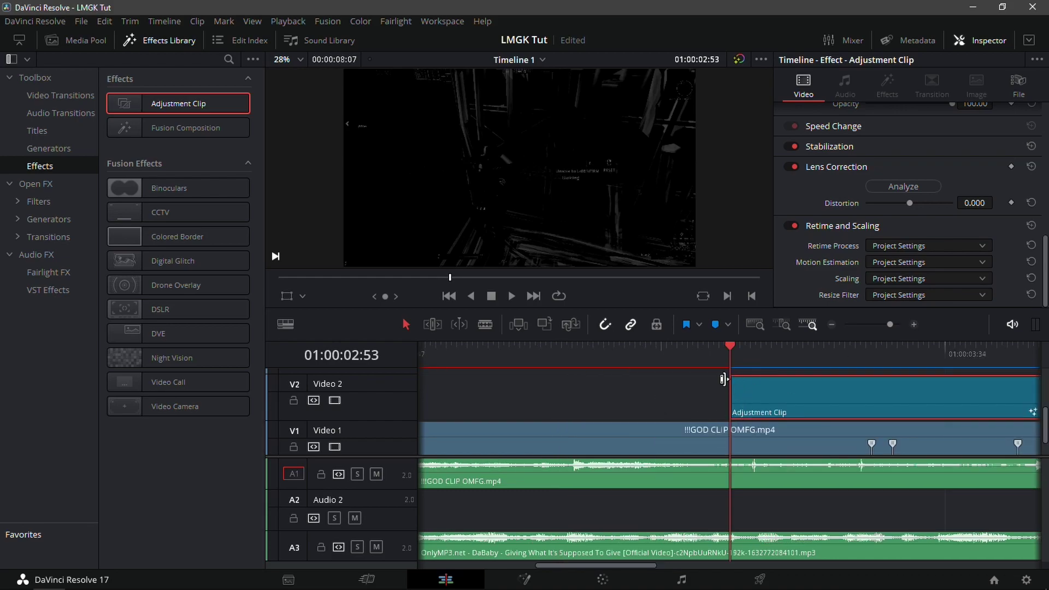
pyautogui.click(831, 325)
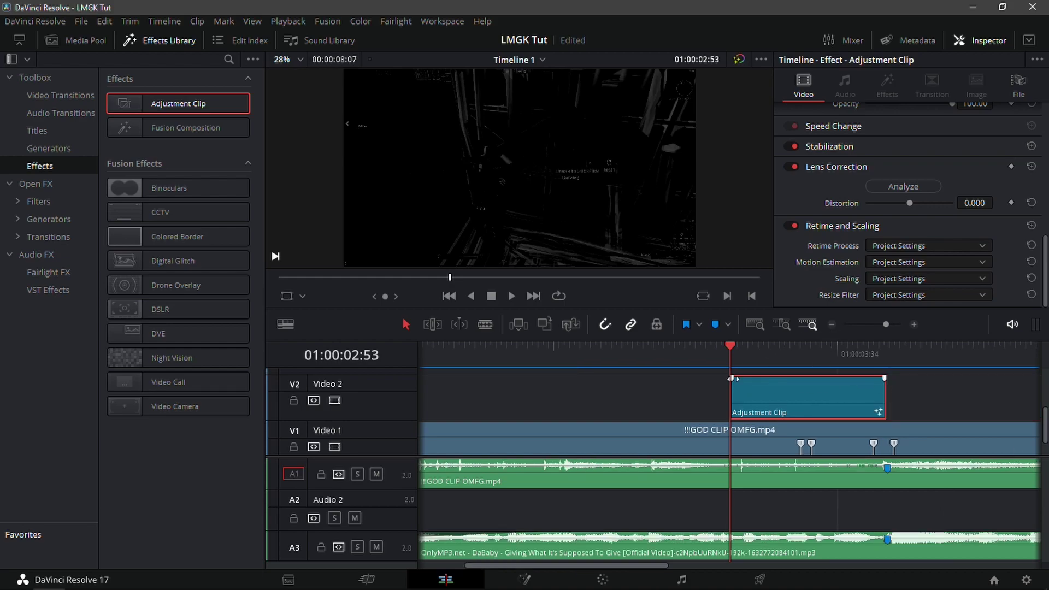
pyautogui.moveTo(731, 378); pyautogui.dragTo(909, 381)
# Scrub and play back the darkening fade from the start of the adjustment clip
pyautogui.press('Right')
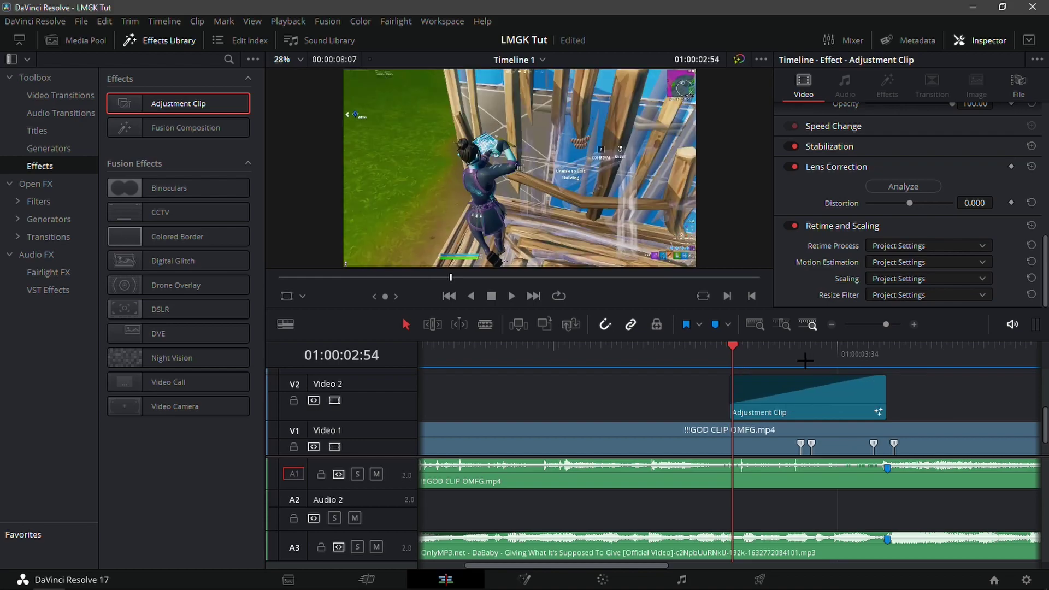
pyautogui.moveTo(760, 368); pyautogui.dragTo(735, 369)
pyautogui.press('space')
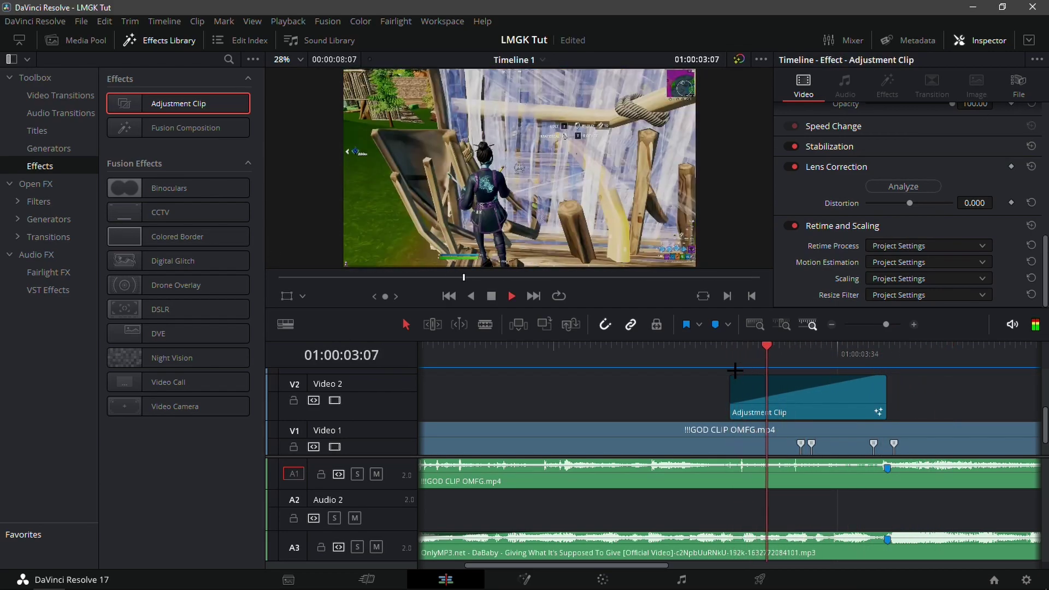
pyautogui.click(750, 360)
pyautogui.press('space')
# Show the gameplay clip's retime controls and place a second adjustment clip on Video 2 starting at the beat marker
pyautogui.click(833, 323)
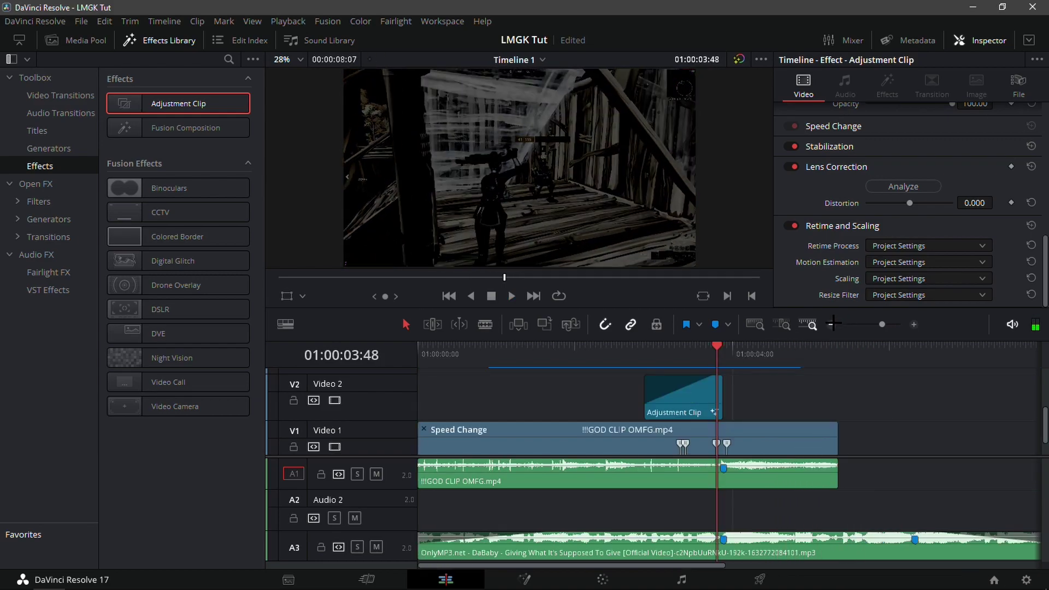
pyautogui.hotkey('ctrl', 'r')
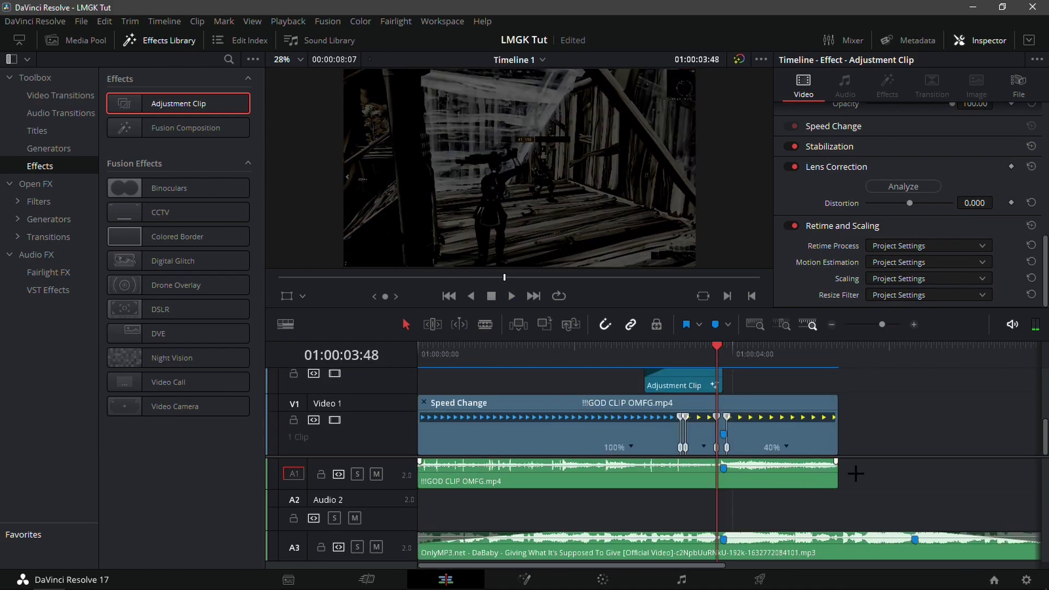
pyautogui.moveTo(871, 457)
pyautogui.mouseDown()
pyautogui.moveTo(866, 489)
pyautogui.moveTo(871, 476)
pyautogui.mouseUp()
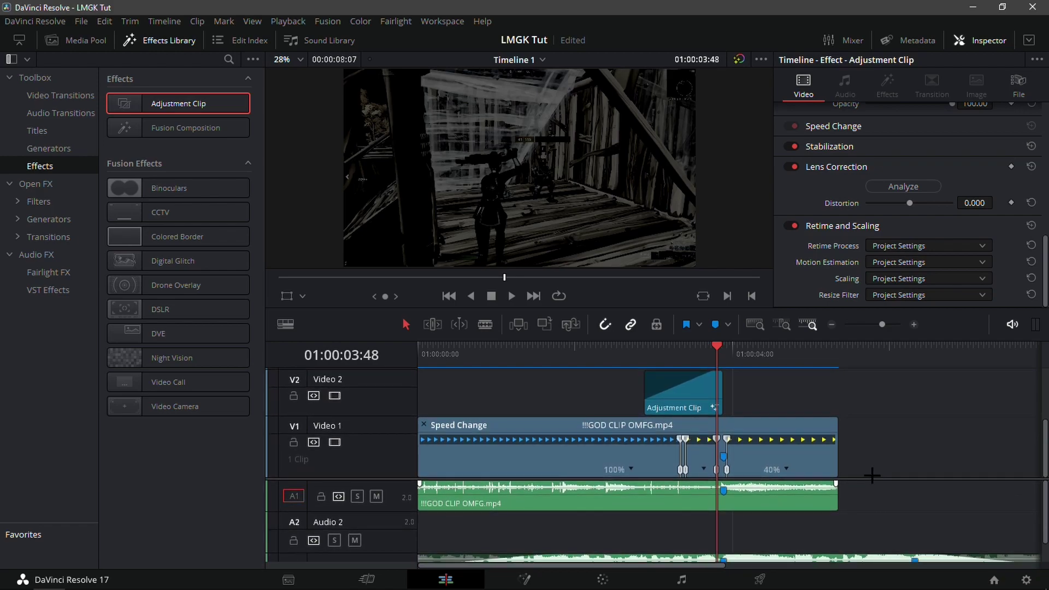
pyautogui.hotkey('shift', 'Down')
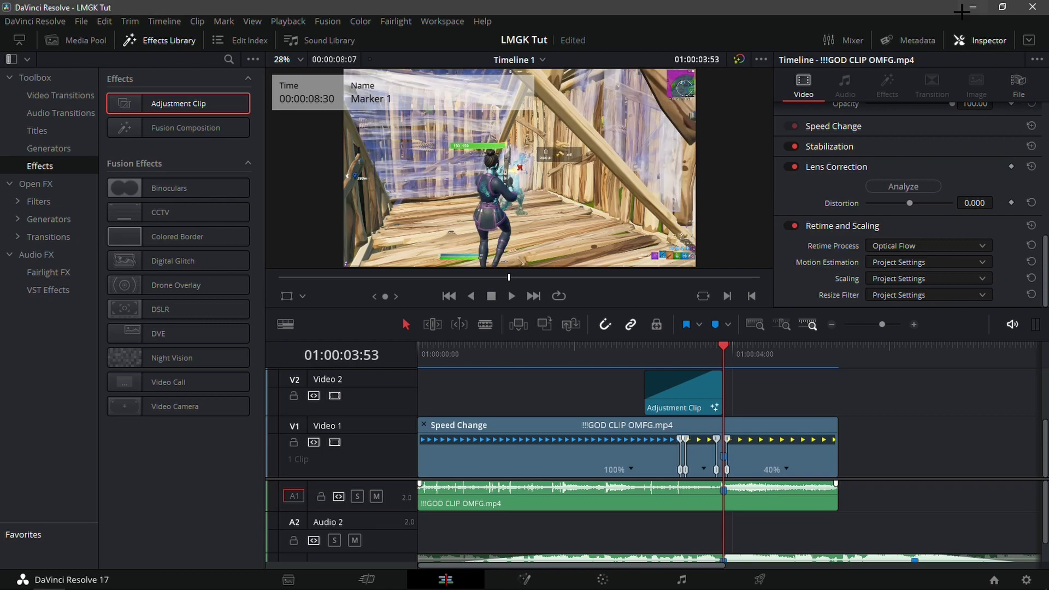
pyautogui.moveTo(156, 104); pyautogui.dragTo(733, 398)
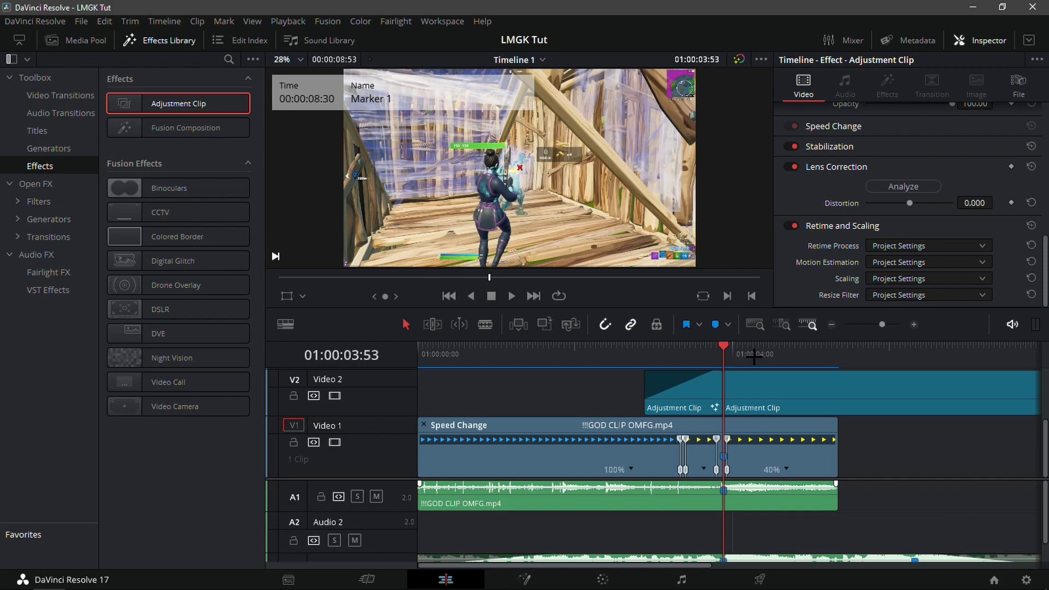
# Split the gameplay clip, its audio and the second adjustment clip at 01:00:04:43 and delete the parts after the cut
pyautogui.hotkey('shift', 'Right')
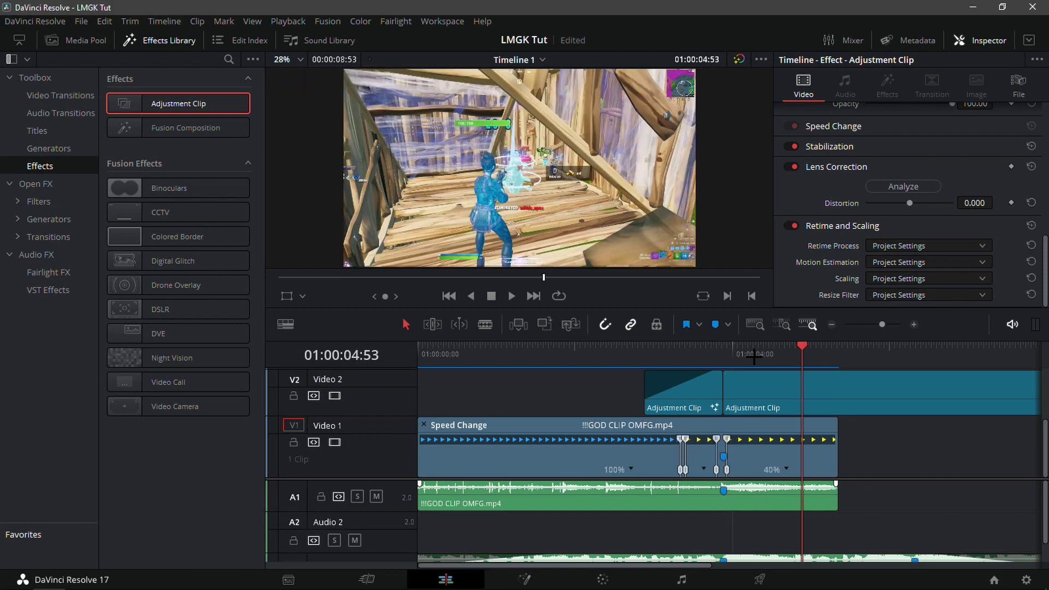
pyautogui.press('Left')
pyautogui.press('Left')
pyautogui.press('Left')
pyautogui.press('Left')
pyautogui.press('Left')
pyautogui.press('Left')
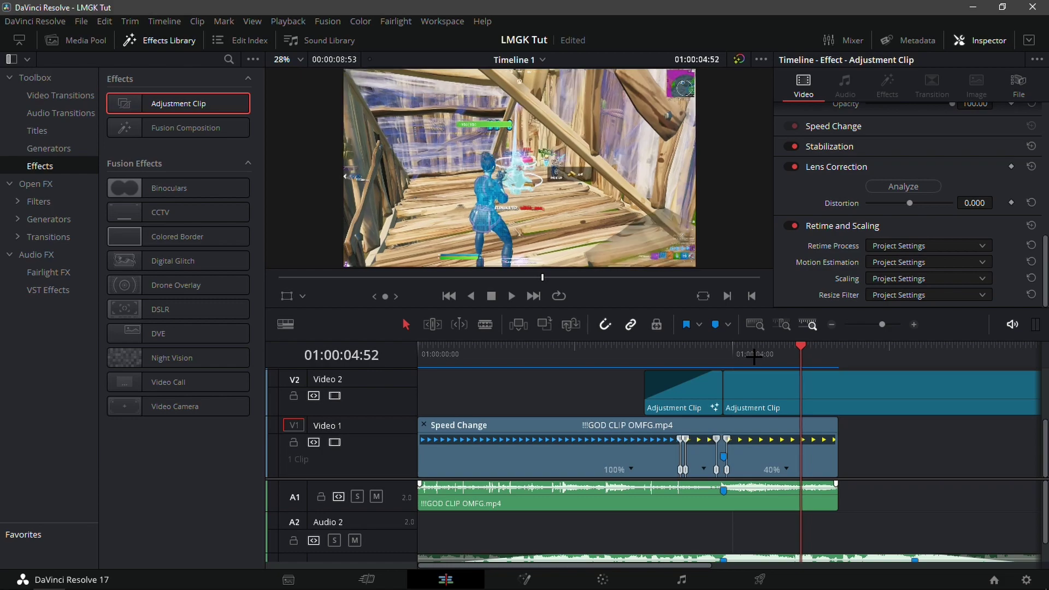
pyautogui.press('Left')
pyautogui.press('Left')
pyautogui.press('Left')
pyautogui.press('Left')
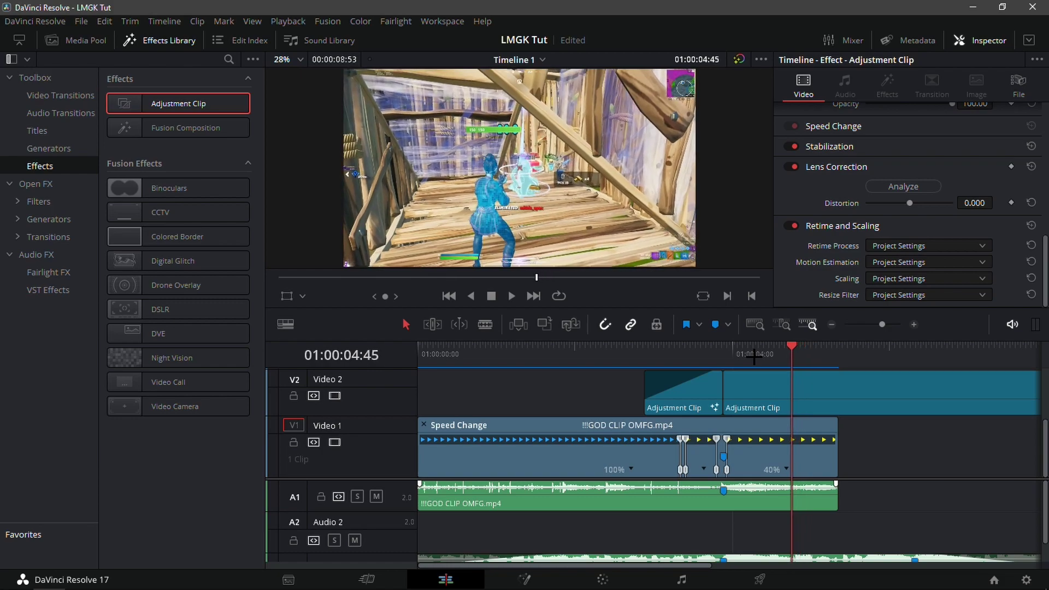
pyautogui.moveTo(894, 509); pyautogui.dragTo(791, 403)
pyautogui.hotkey('ctrl', 'b')
pyautogui.moveTo(885, 511); pyautogui.dragTo(791, 386)
pyautogui.press('Delete')
# Open the second adjustment clip in Fusion at the marker and insert the LMGKImpactNoPlugins.setting preset between MediaIn1 and MediaOut1
pyautogui.click(759, 382)
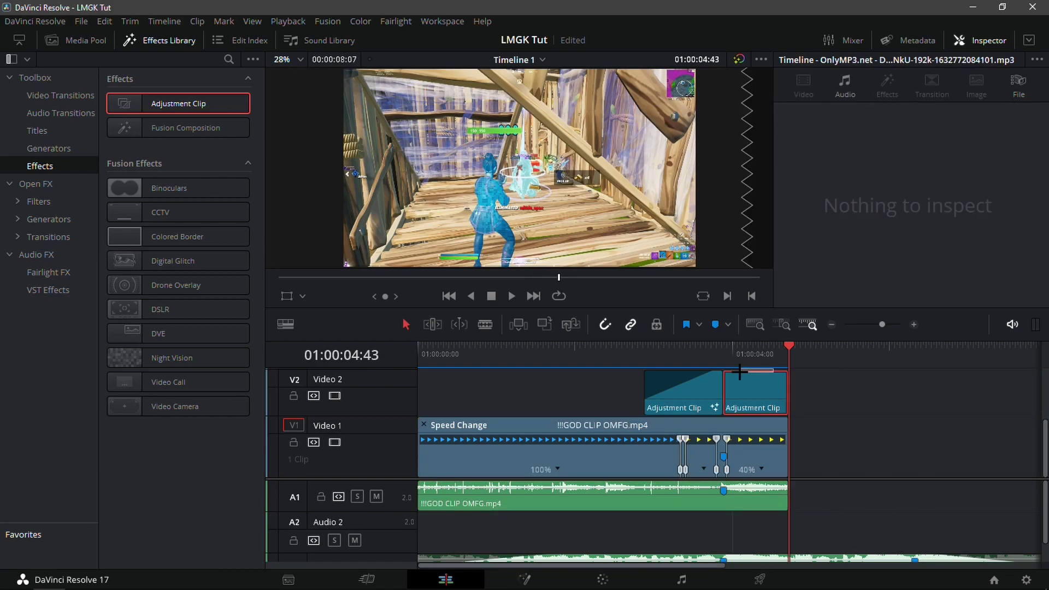
pyautogui.moveTo(739, 357)
pyautogui.mouseDown()
pyautogui.moveTo(728, 359)
pyautogui.moveTo(774, 363)
pyautogui.moveTo(734, 367)
pyautogui.mouseUp()
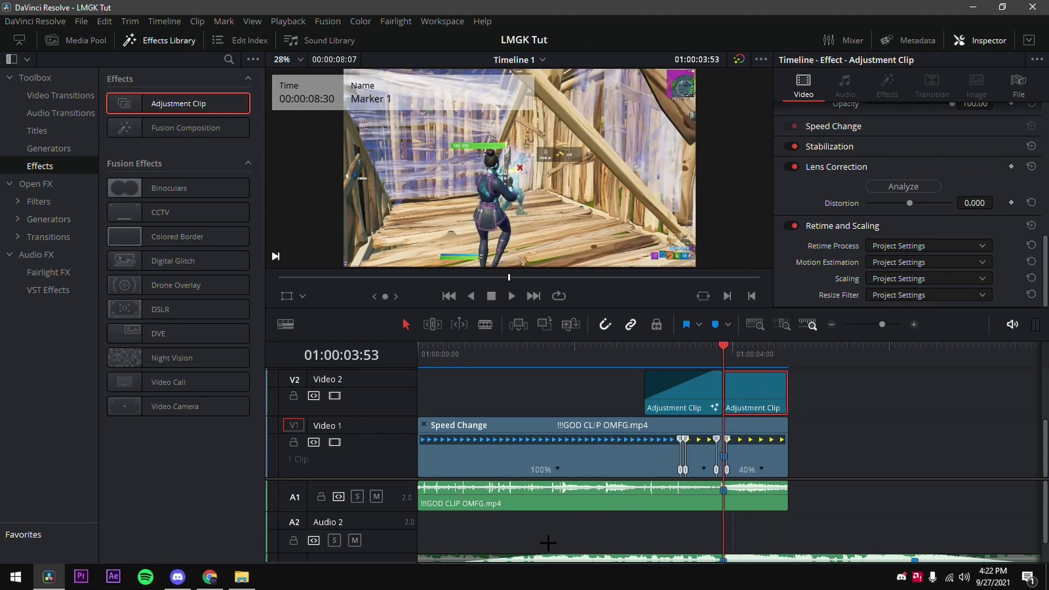
pyautogui.click(524, 579)
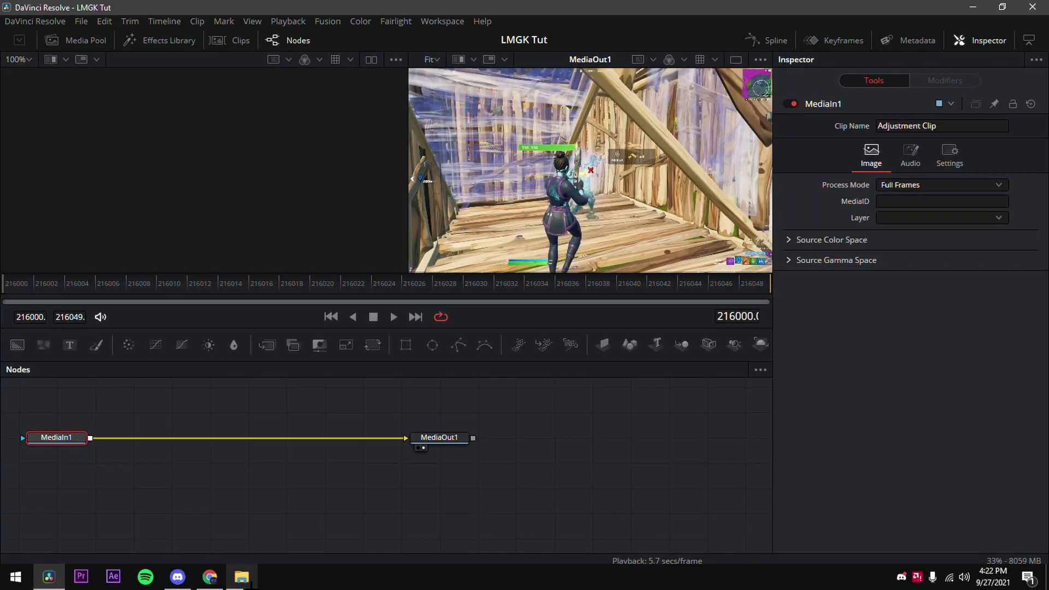
pyautogui.click(241, 578)
pyautogui.moveTo(518, 140); pyautogui.dragTo(183, 479)
pyautogui.moveTo(272, 475); pyautogui.dragTo(313, 452)
pyautogui.moveTo(384, 438); pyautogui.dragTo(203, 456)
pyautogui.moveTo(335, 455); pyautogui.dragTo(419, 437)
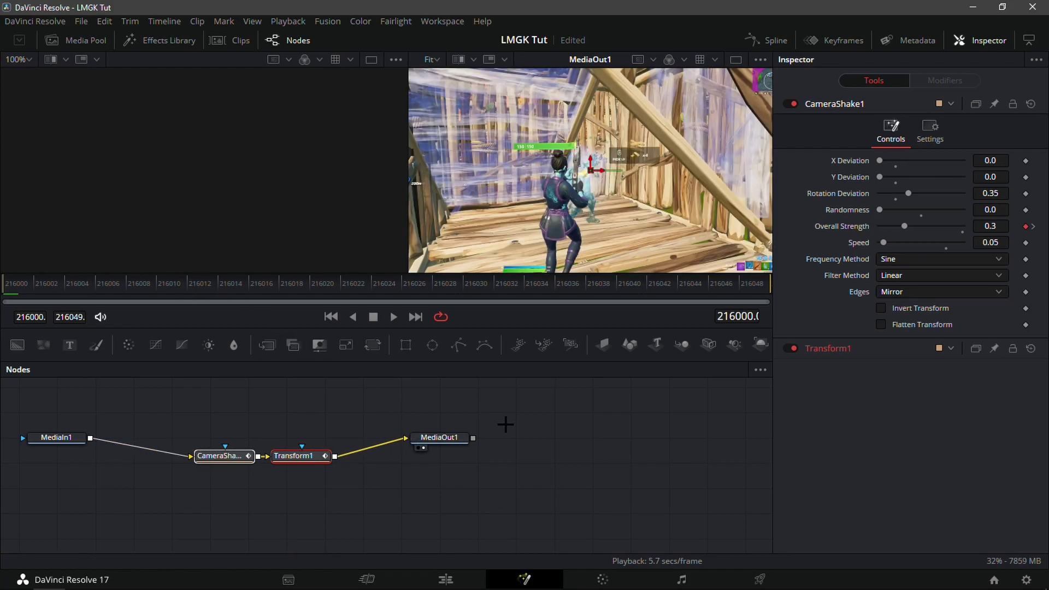
# Scrub through the camera shake in Fusion, then return to the Edit page and review the timeline around the marker
pyautogui.moveTo(28, 283); pyautogui.dragTo(466, 294)
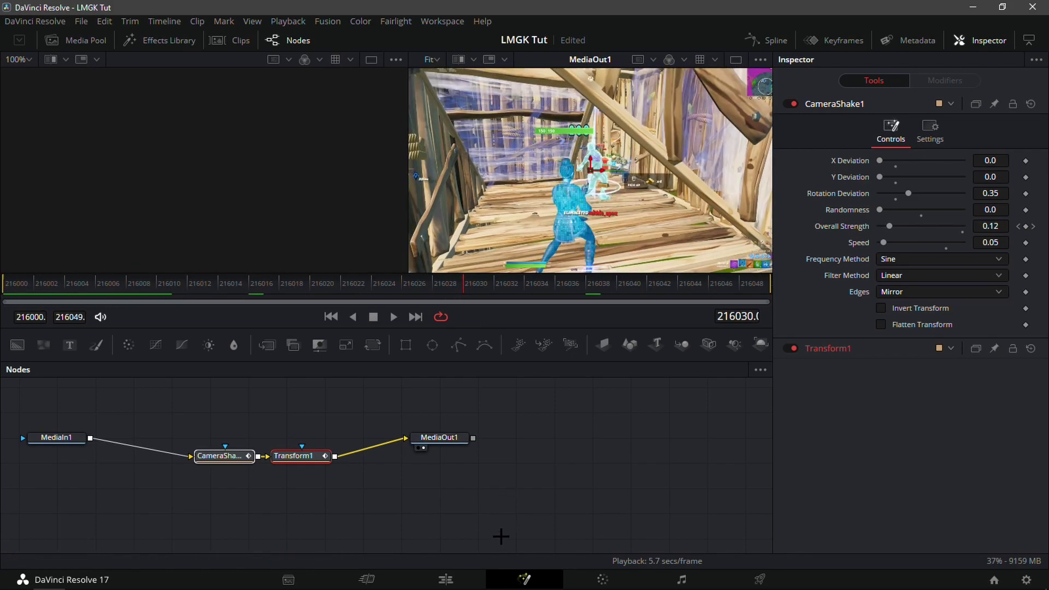
pyautogui.click(446, 579)
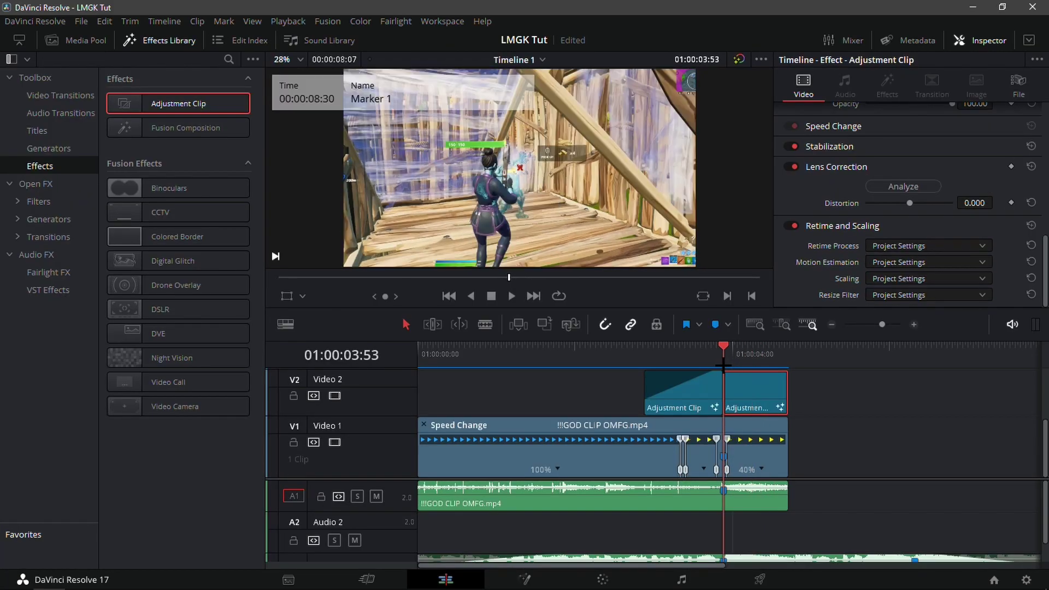
pyautogui.click(687, 345)
pyautogui.click(716, 344)
pyautogui.scroll(2, 823, 473)
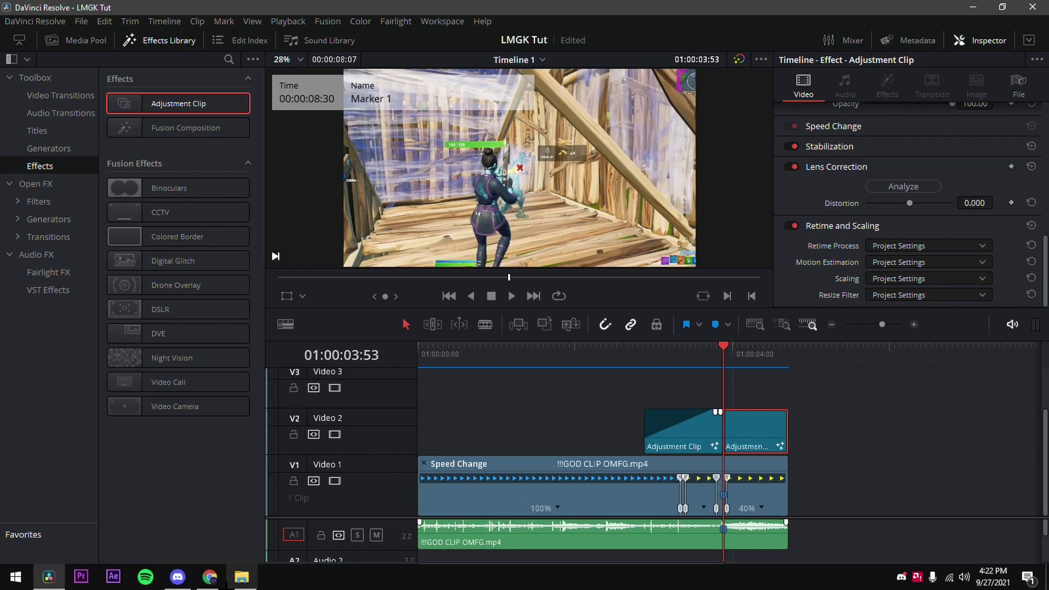
pyautogui.click(241, 579)
pyautogui.moveTo(509, 115); pyautogui.dragTo(788, 394)
pyautogui.click(756, 349)
pyautogui.moveTo(732, 358); pyautogui.dragTo(758, 411)
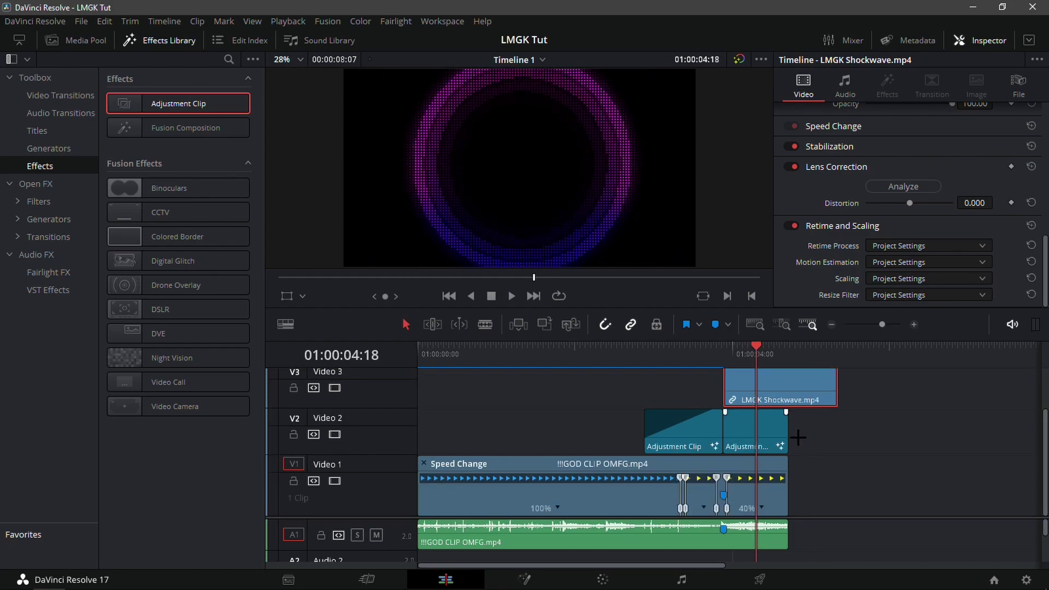
pyautogui.hotkey('ctrl', 'z')
pyautogui.press('Delete')
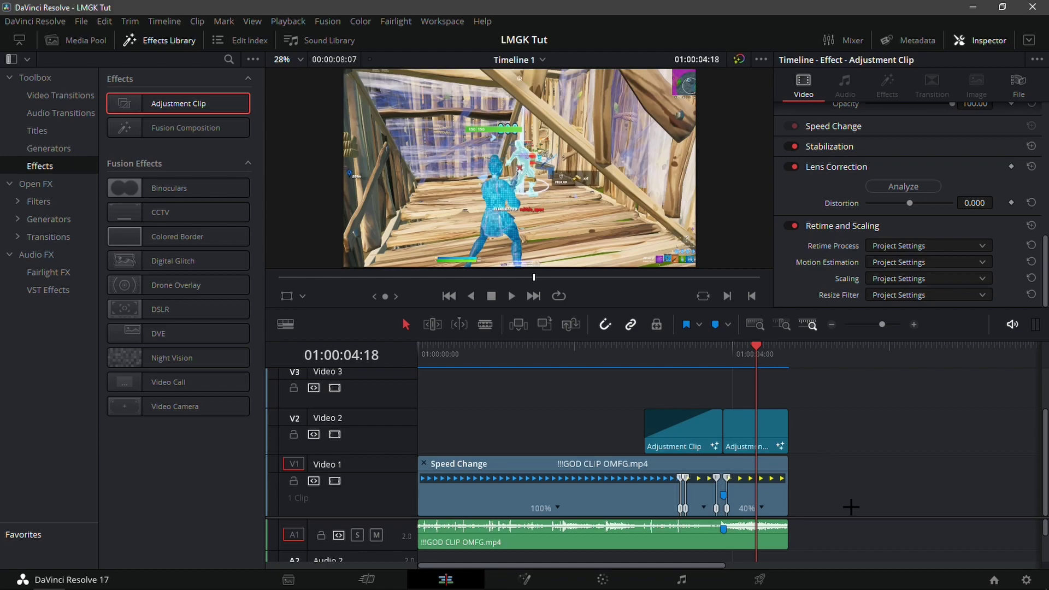
# Place LMGK Shockwave.mp4 from the LMGK Presets folder on Video 1 after the gameplay clip, and preview it
pyautogui.click(243, 578)
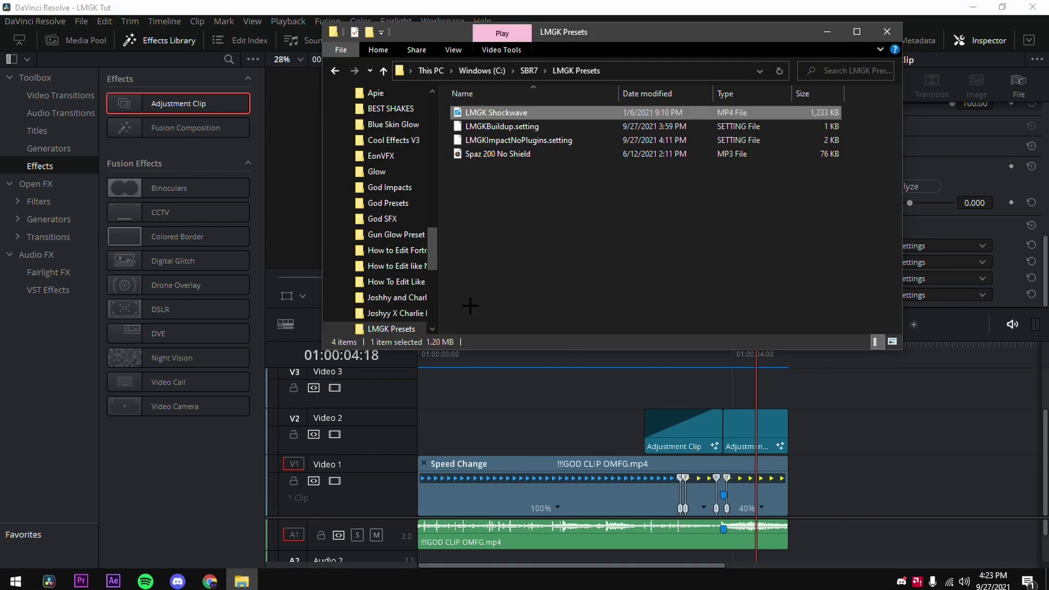
pyautogui.moveTo(798, 359); pyautogui.dragTo(802, 494)
pyautogui.click(821, 360)
pyautogui.click(838, 500)
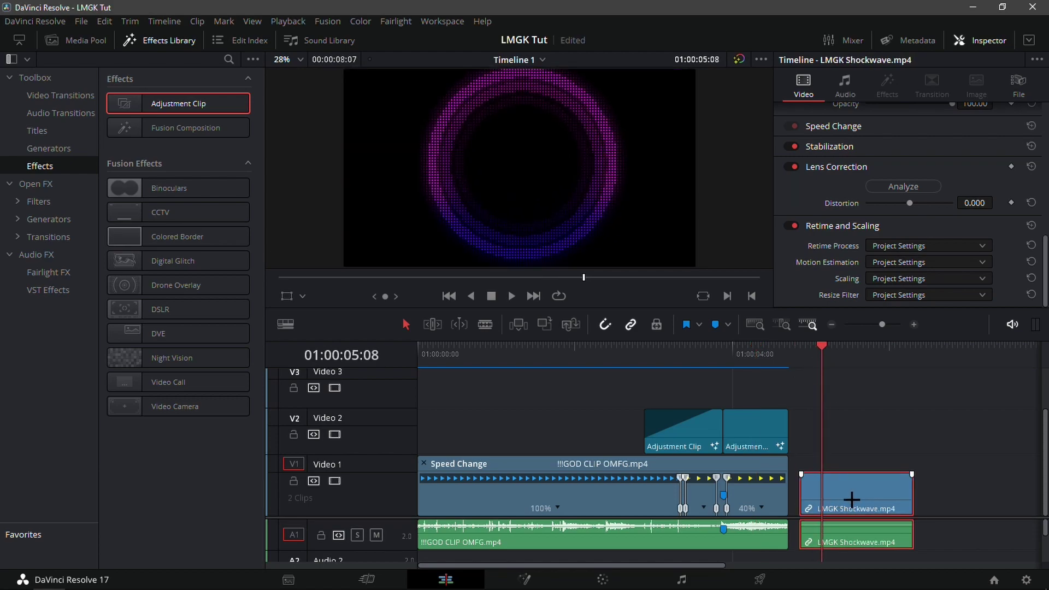
# Unlink the shockwave clip's video and audio, and delete its audio part
pyautogui.rightClick(828, 500)
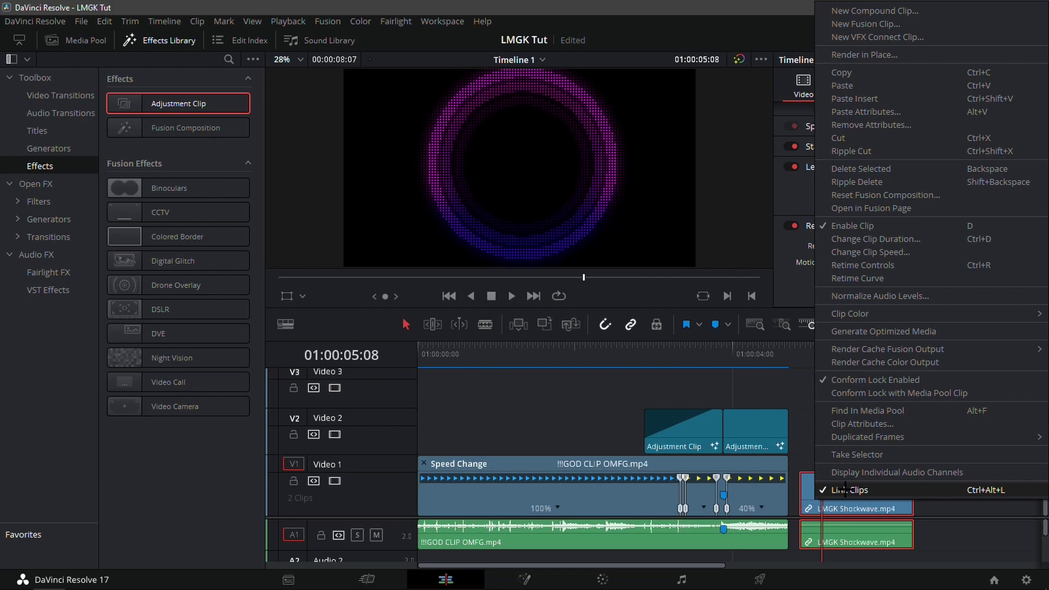
pyautogui.click(845, 489)
pyautogui.click(836, 528)
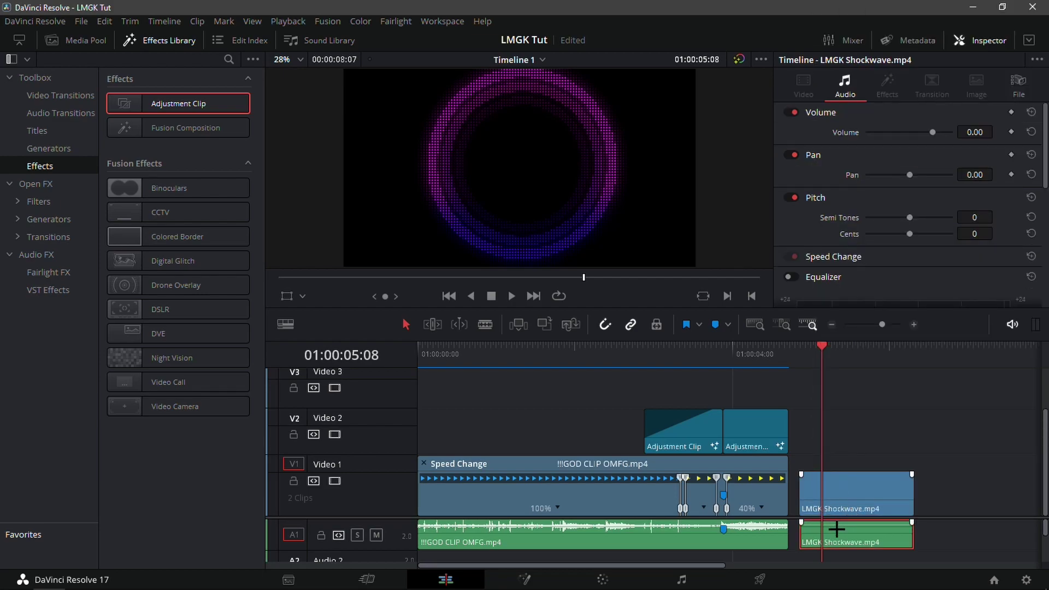
pyautogui.press('Delete')
# Move the shockwave clip to Video 3 so it starts at the marker, and set its composite mode to Add
pyautogui.moveTo(835, 488)
pyautogui.mouseDown()
pyautogui.moveTo(827, 377)
pyautogui.moveTo(729, 382)
pyautogui.moveTo(728, 429)
pyautogui.mouseUp()
pyautogui.click(720, 363)
pyautogui.moveTo(720, 363)
pyautogui.mouseDown()
pyautogui.moveTo(747, 372)
pyautogui.moveTo(723, 379)
pyautogui.moveTo(769, 394)
pyautogui.moveTo(724, 401)
pyautogui.mouseUp()
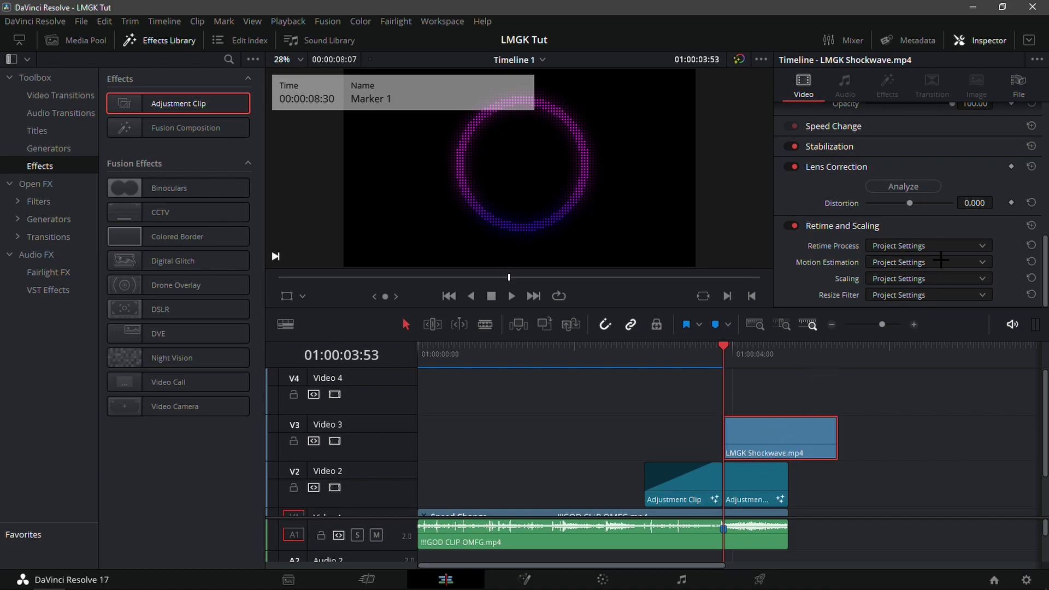
pyautogui.scroll(3, 940, 261)
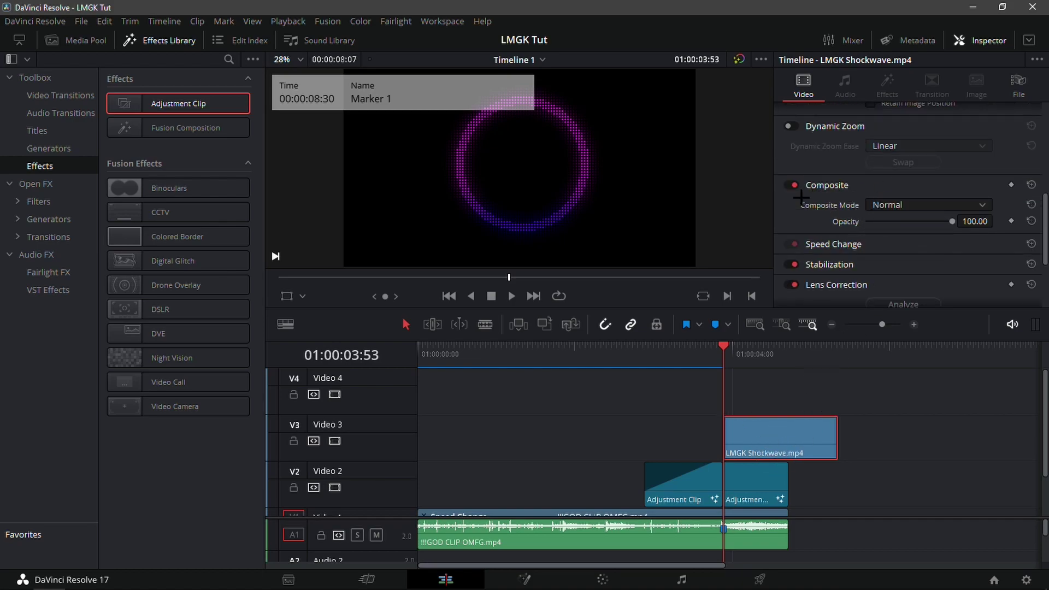
pyautogui.click(892, 205)
pyautogui.click(888, 244)
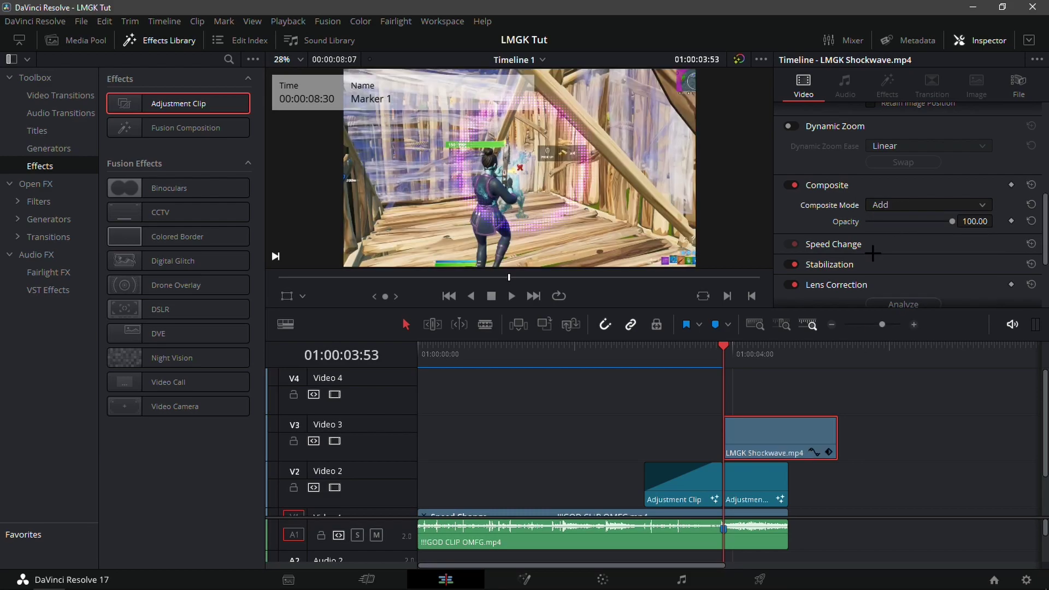
# Change the shockwave clip's speed to 750%
pyautogui.rightClick(751, 435)
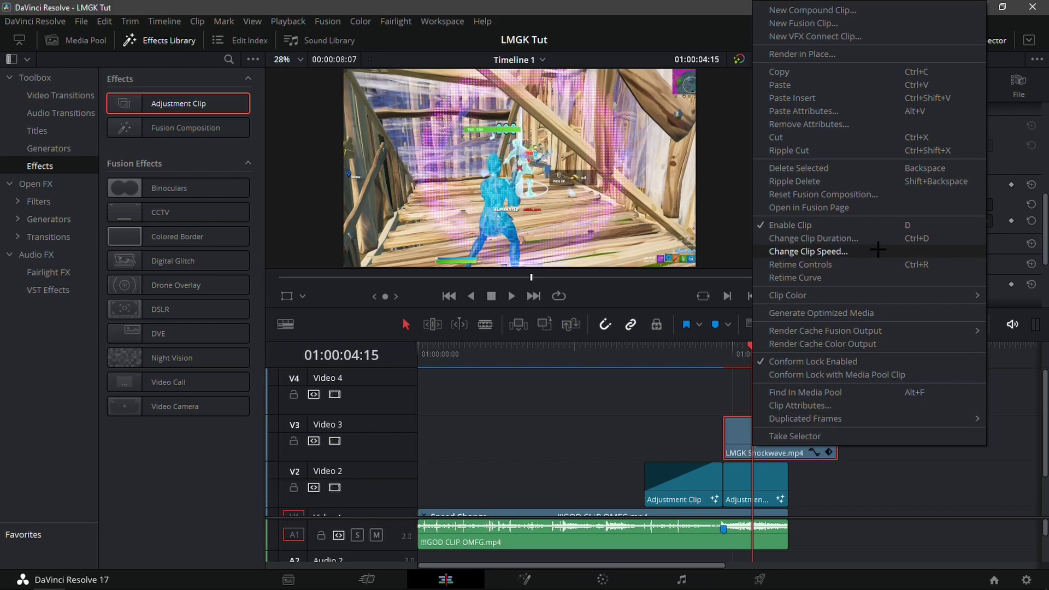
pyautogui.click(808, 251)
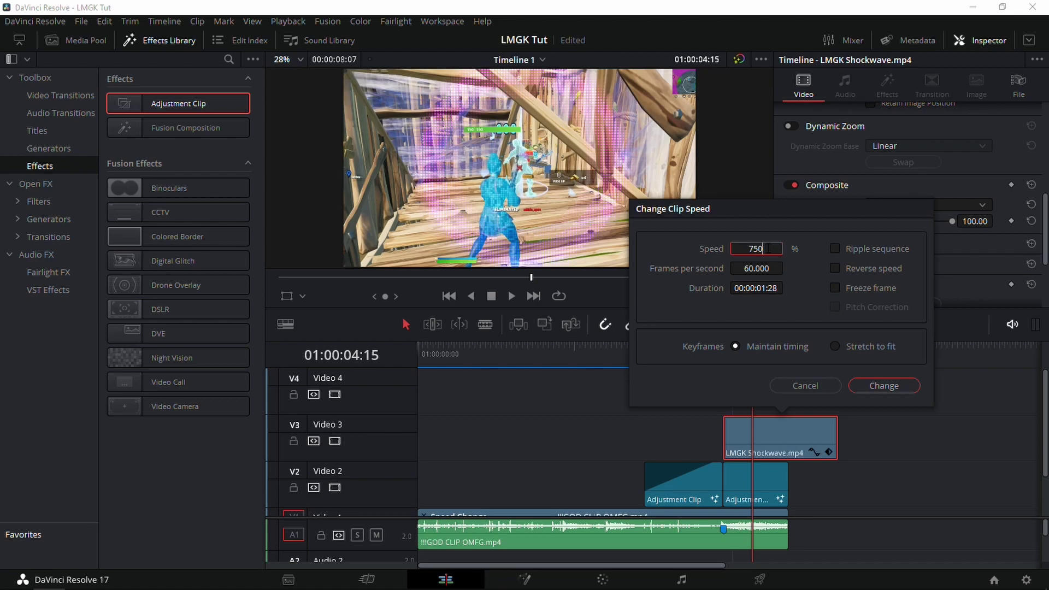
pyautogui.write('750')
pyautogui.press('Return')
# Play back and scrub the edit around the marker to check the sped-up shockwave
pyautogui.click(717, 365)
pyautogui.press('space')
pyautogui.moveTo(724, 360); pyautogui.dragTo(685, 358)
pyautogui.click(709, 356)
pyautogui.click(700, 356)
pyautogui.press('space')
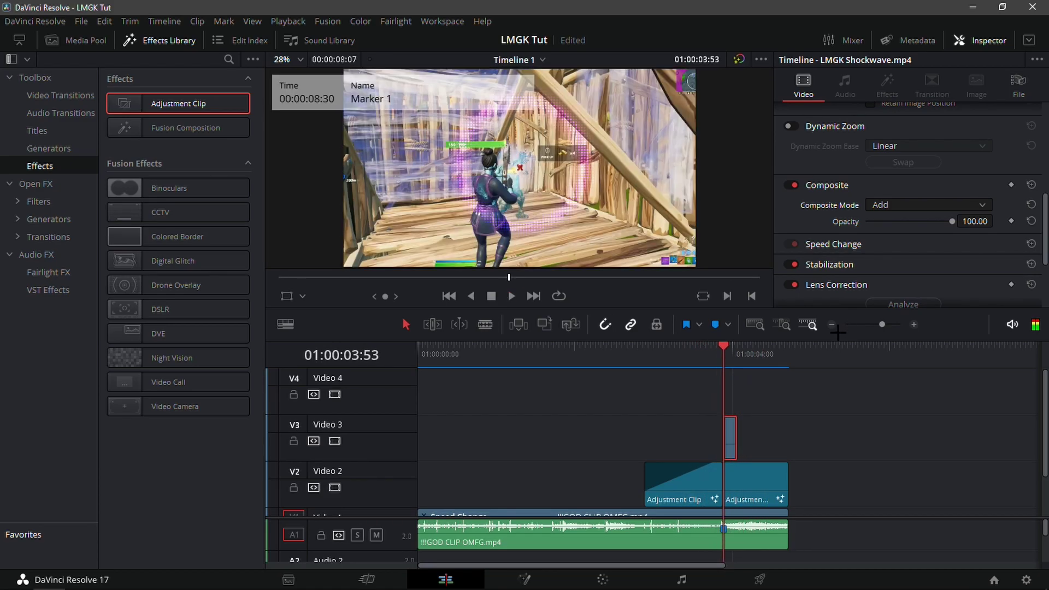
# Watch the edit in full screen, then replay the section around the shot in the timeline
pyautogui.click(826, 326)
pyautogui.scroll(-2, 682, 410)
pyautogui.hotkey('ctrl', 'f')
pyautogui.click(403, 552)
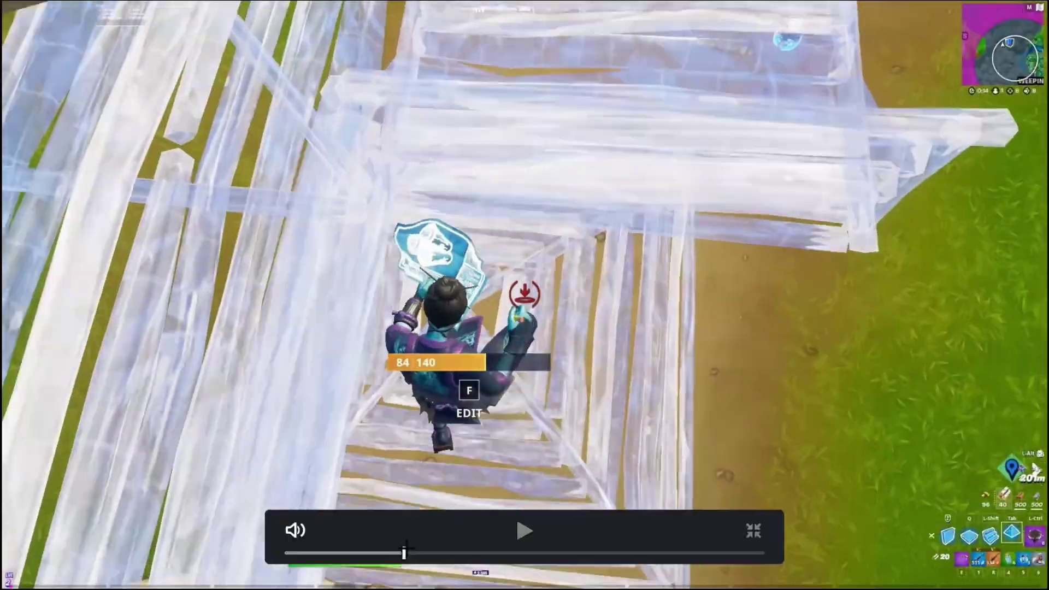
pyautogui.press('space')
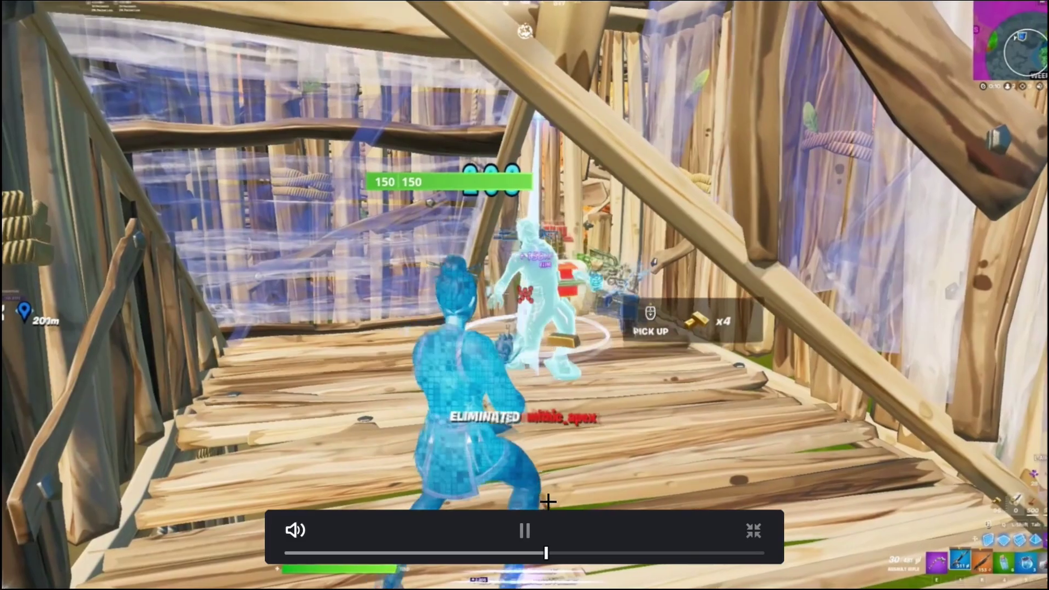
pyautogui.press('space')
pyautogui.press('Escape')
pyautogui.moveTo(508, 356); pyautogui.dragTo(476, 357)
pyautogui.press('space')
pyautogui.press('space')
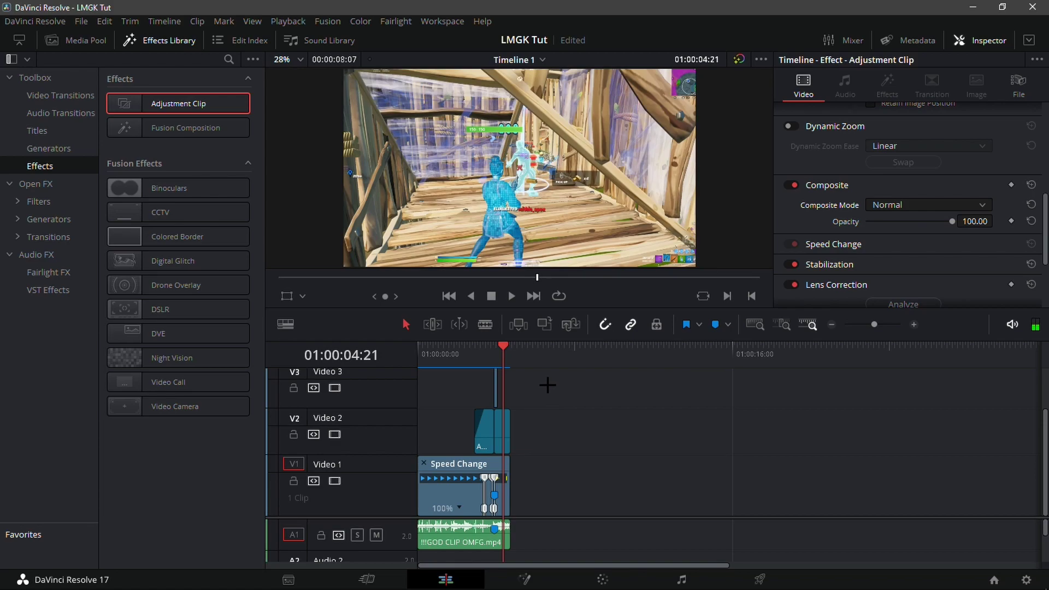
# Switch to the Downloads folder in File Explorer and add GOD CLIP to Video 1, after the existing clip
pyautogui.hotkey('alt', 'Tab')
pyautogui.scroll(10, 397, 166)
pyautogui.scroll(3, 398, 166)
pyautogui.click(377, 131)
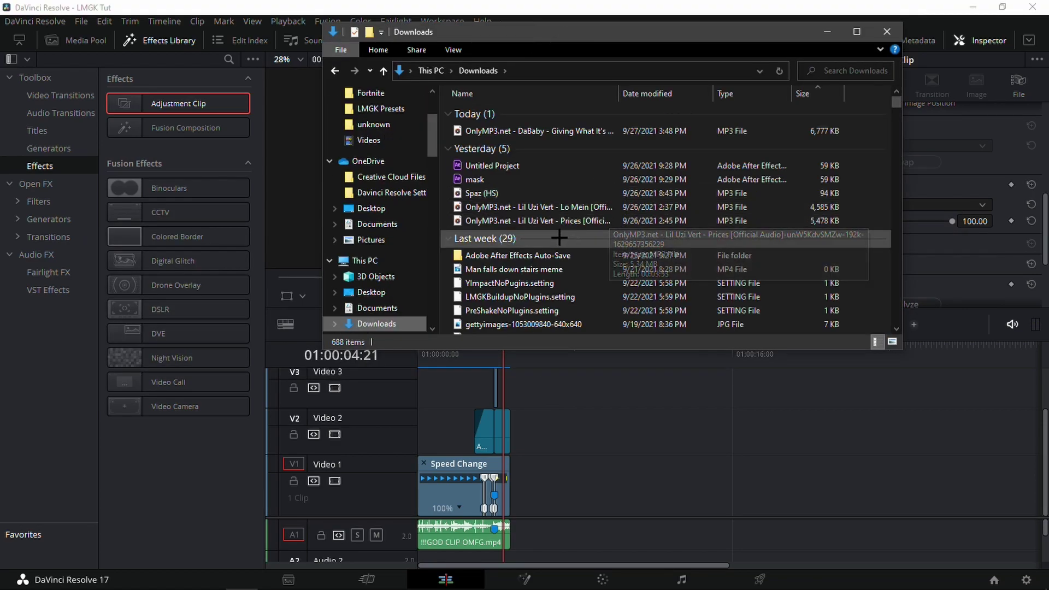
pyautogui.scroll(-10, 559, 236)
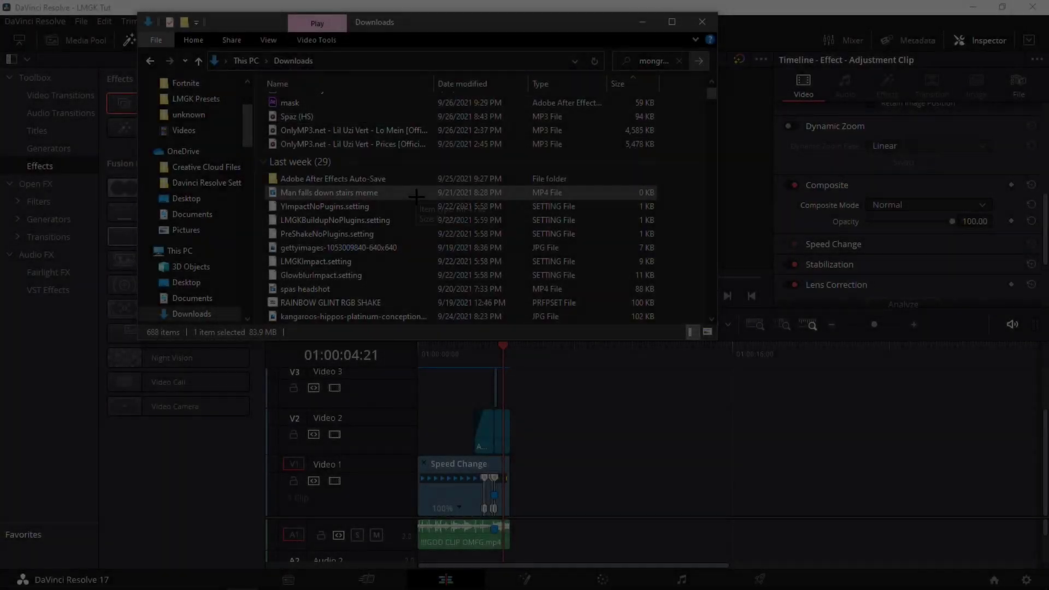
pyautogui.scroll(-5, 397, 248)
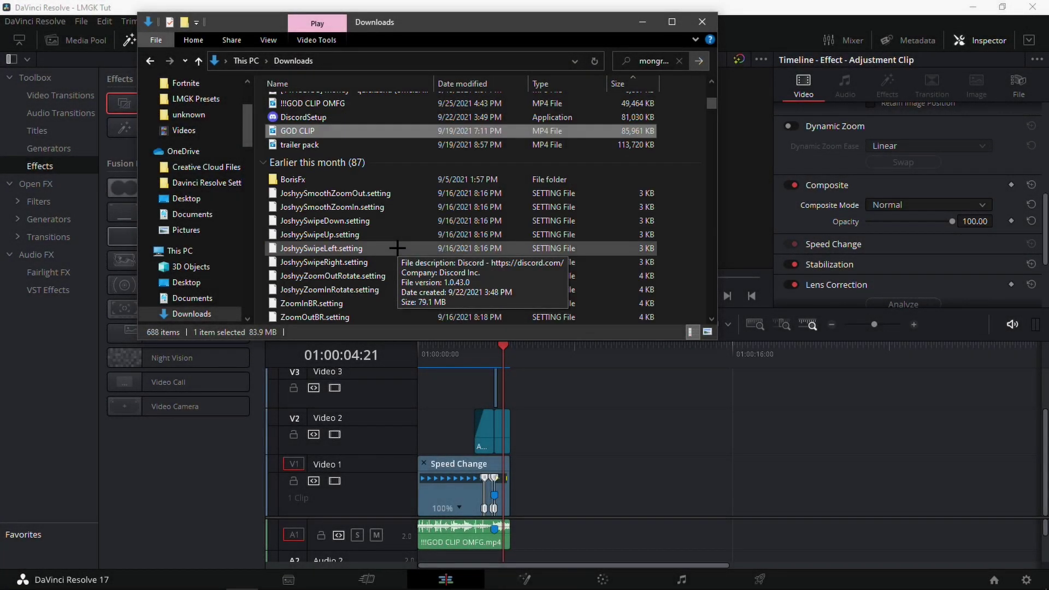
pyautogui.scroll(2, 397, 248)
pyautogui.moveTo(328, 195); pyautogui.dragTo(526, 475)
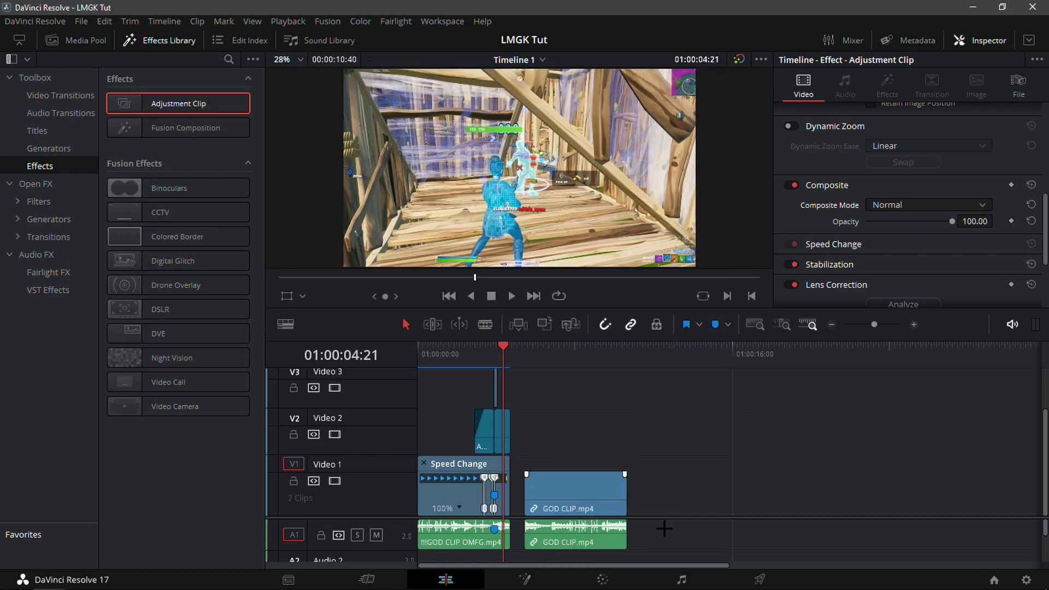
# Move the GOD CLIP clip directly against the end of the first clip, and cut off its early part by trimming its start
pyautogui.scroll(-2, 664, 530)
pyautogui.moveTo(678, 518); pyautogui.dragTo(667, 458)
pyautogui.click(543, 354)
pyautogui.click(914, 325)
pyautogui.click(913, 325)
pyautogui.moveTo(775, 428); pyautogui.dragTo(719, 431)
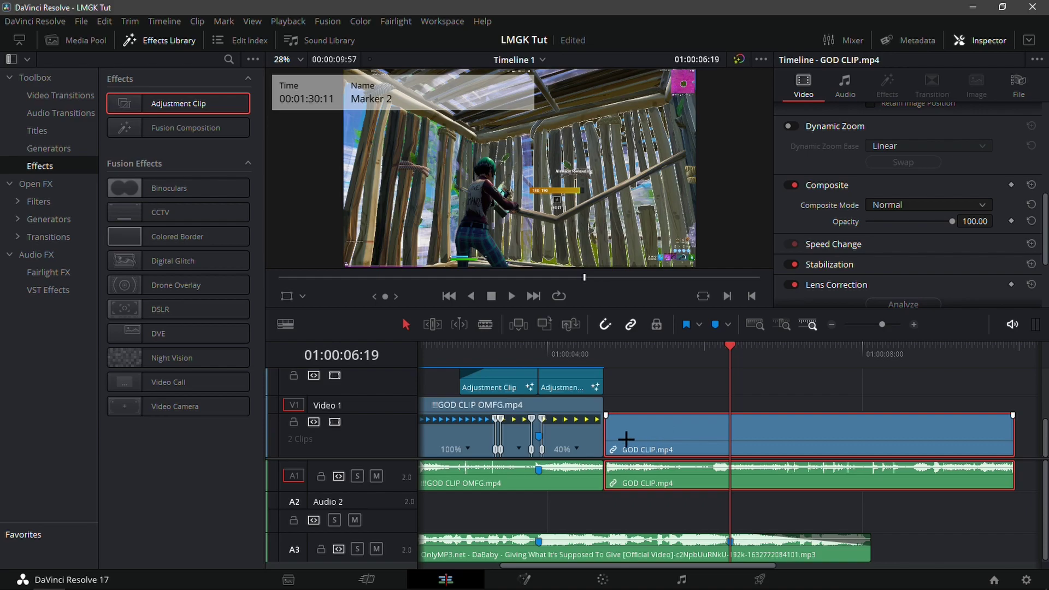
pyautogui.moveTo(613, 439); pyautogui.dragTo(802, 439)
# Find the shot frame in GOD CLIP at 01:00:08:54 and add a marker to the clip there
pyautogui.moveTo(888, 355); pyautogui.dragTo(933, 349)
pyautogui.press('Left')
pyautogui.press('Left')
pyautogui.press('Left')
pyautogui.press('Left')
pyautogui.press('Left')
pyautogui.press('Left')
pyautogui.press('Left')
pyautogui.press('Left')
pyautogui.press('Left')
pyautogui.press('Left')
pyautogui.press('Left')
pyautogui.press('Left')
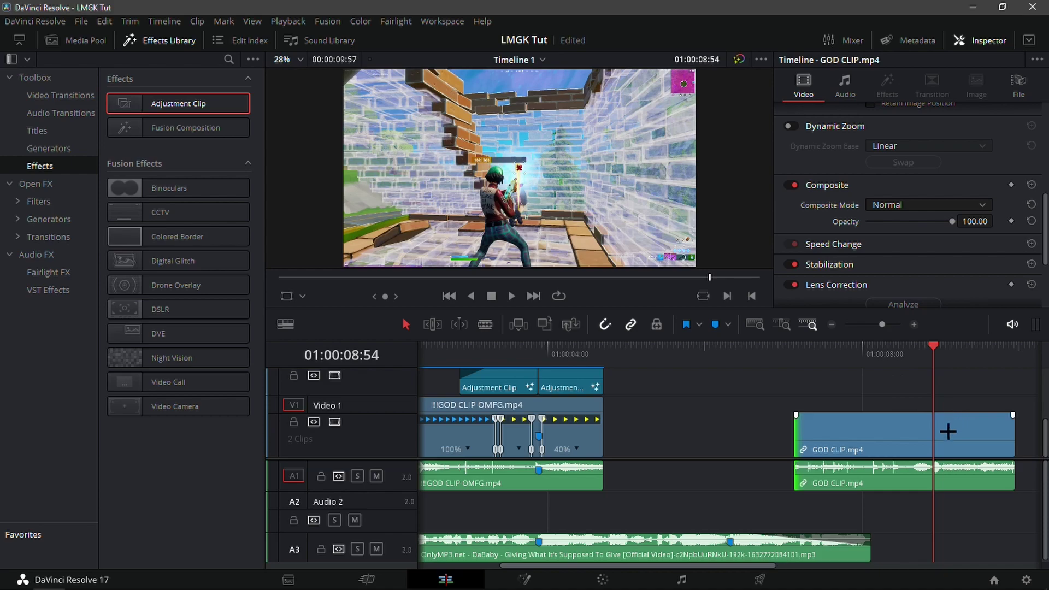
pyautogui.press('m')
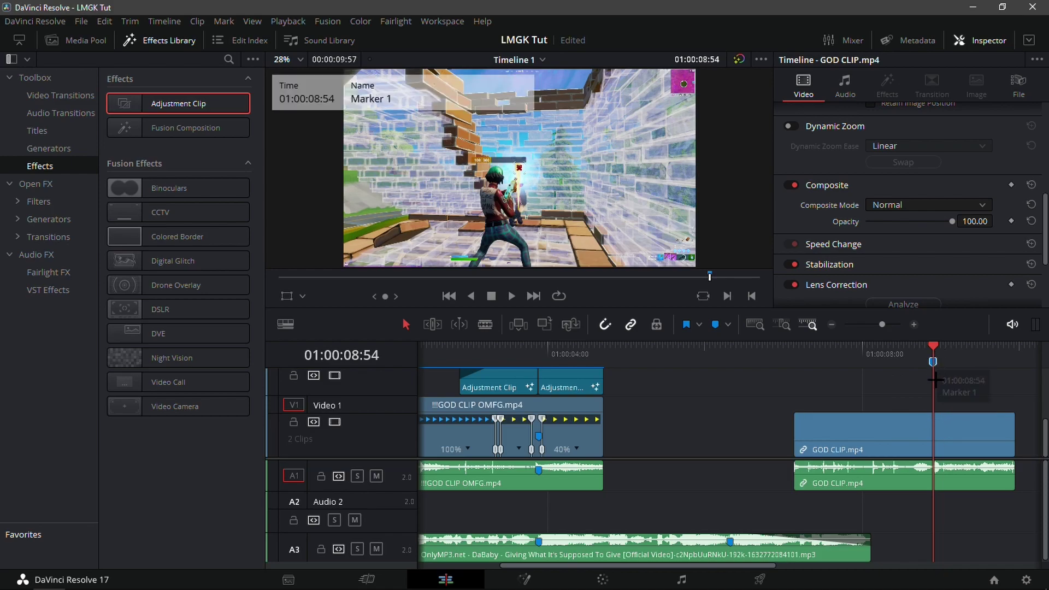
pyautogui.click(915, 443)
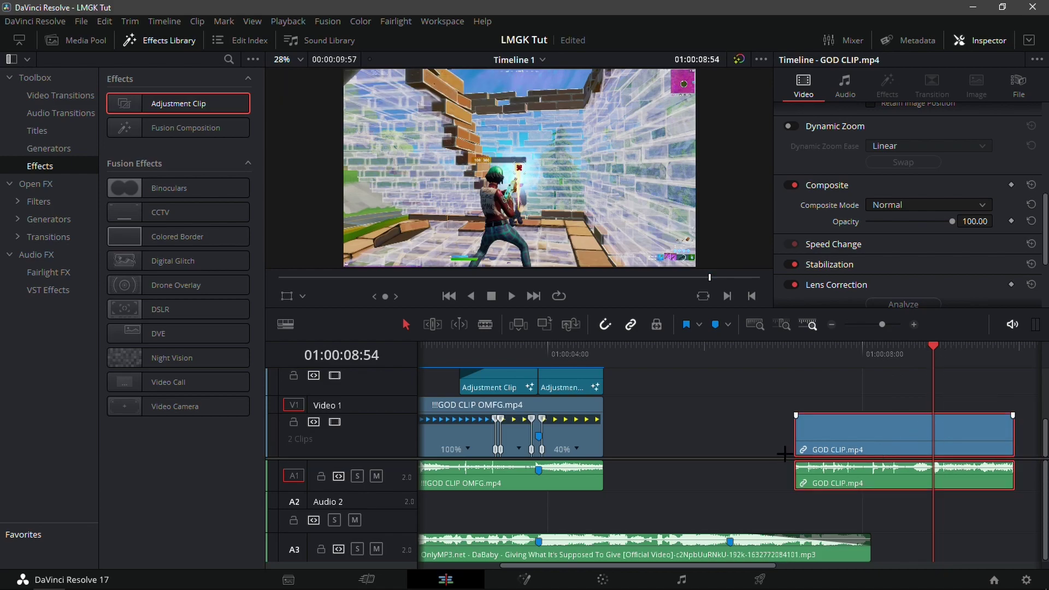
pyautogui.press('m')
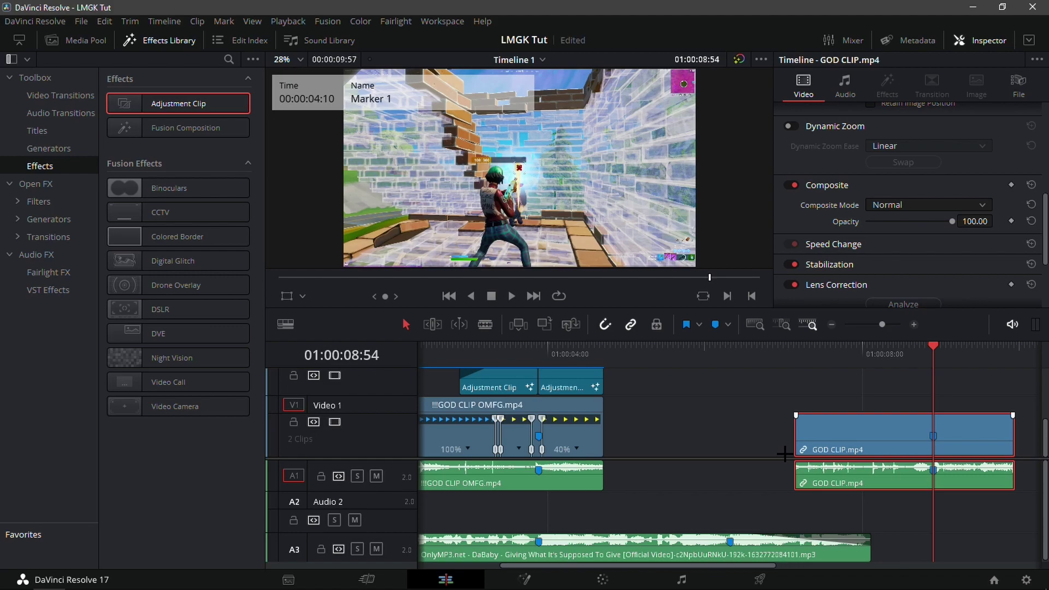
# Move GOD CLIP back against the first clip with its marker on the second music marker, and play the join and shot
pyautogui.moveTo(795, 439); pyautogui.dragTo(606, 431)
pyautogui.moveTo(623, 356); pyautogui.dragTo(603, 358)
pyautogui.press('space')
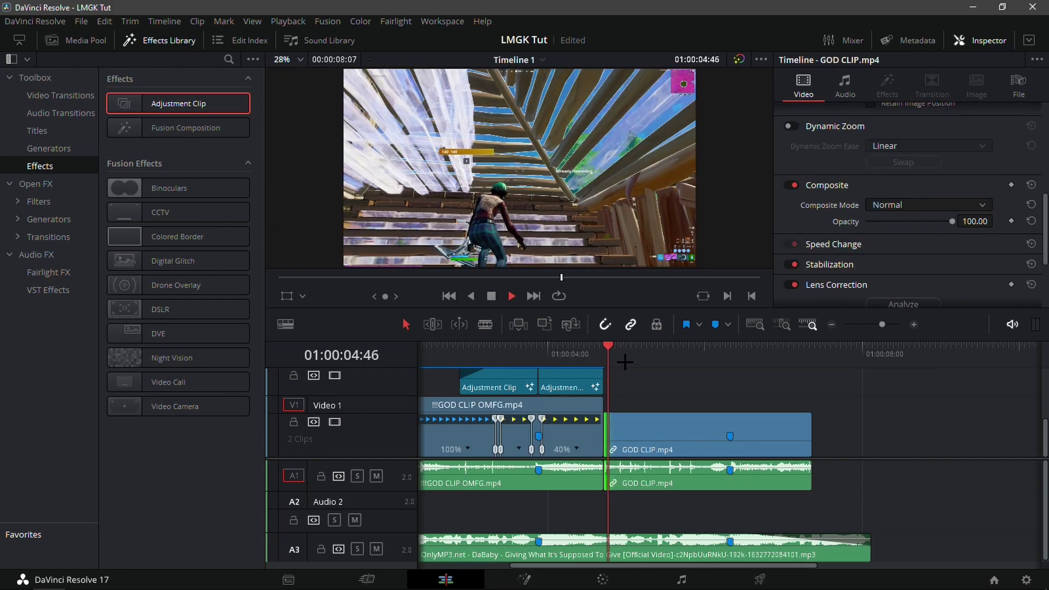
pyautogui.press('space')
pyautogui.click(743, 369)
pyautogui.moveTo(733, 359); pyautogui.dragTo(712, 357)
pyautogui.press('space')
pyautogui.click(724, 354)
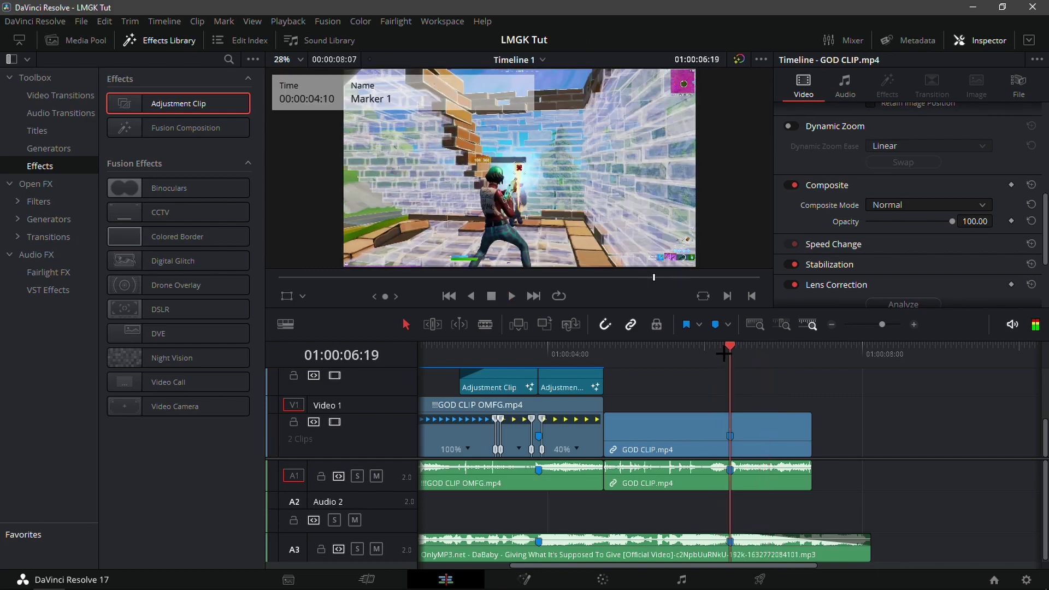
# Unlink the GOD CLIP video from its audio and turn on retime controls for the video
pyautogui.click(766, 433)
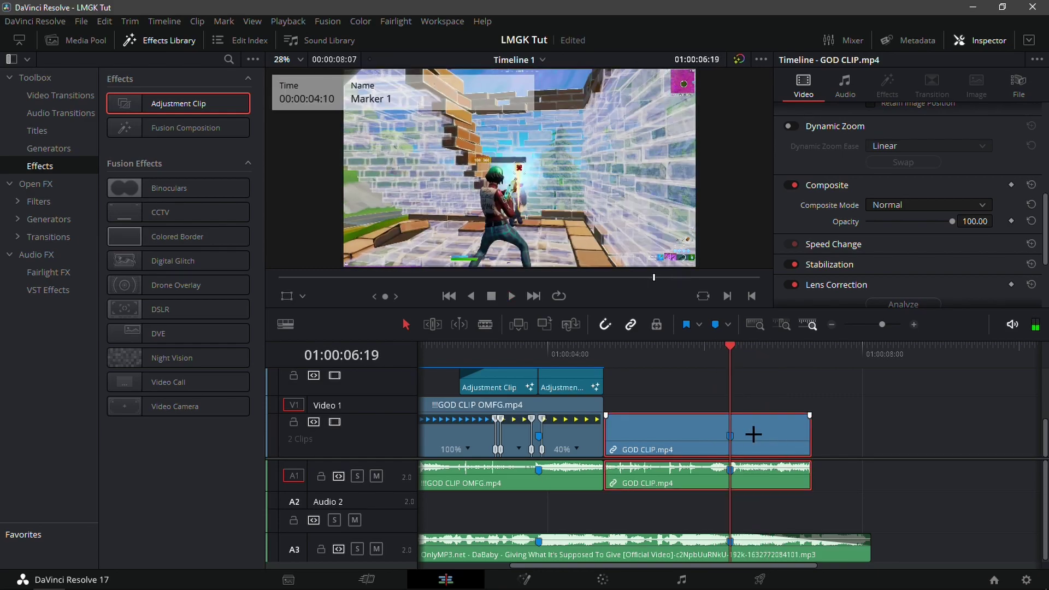
pyautogui.rightClick(791, 435)
pyautogui.click(825, 554)
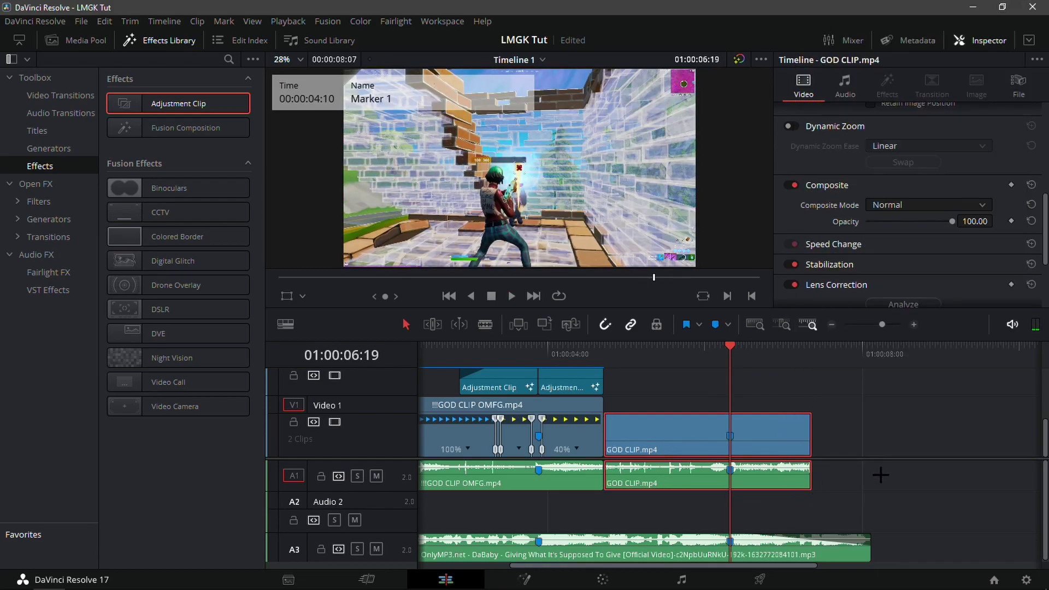
pyautogui.click(913, 325)
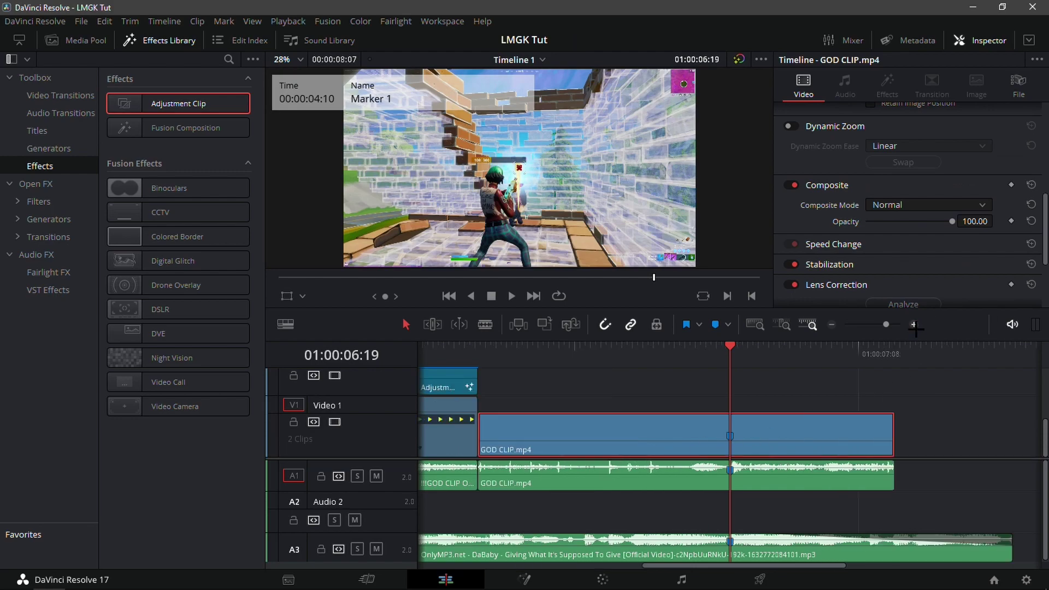
pyautogui.rightClick(662, 445)
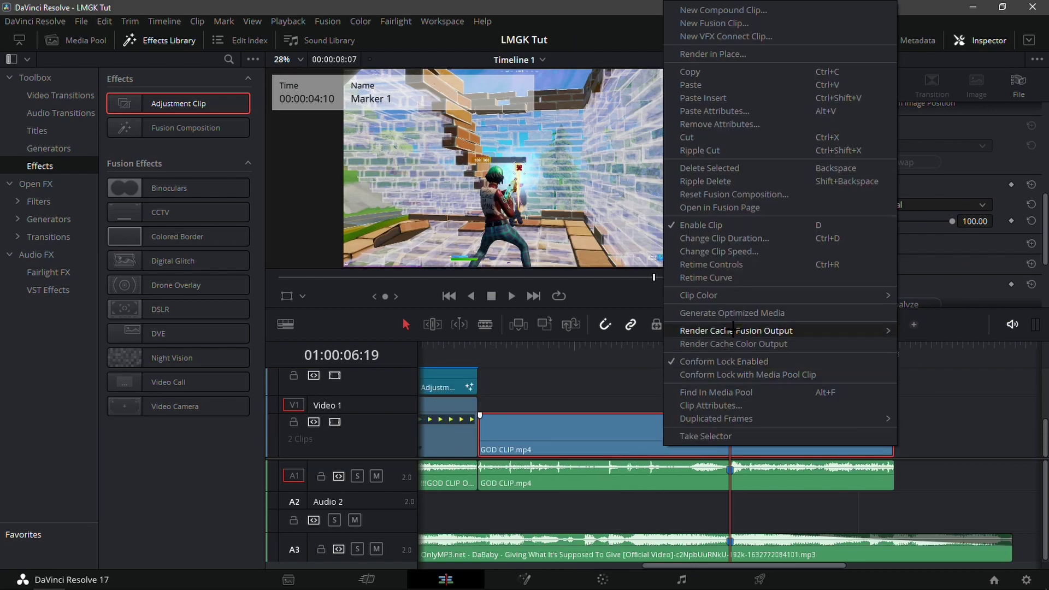
pyautogui.click(705, 265)
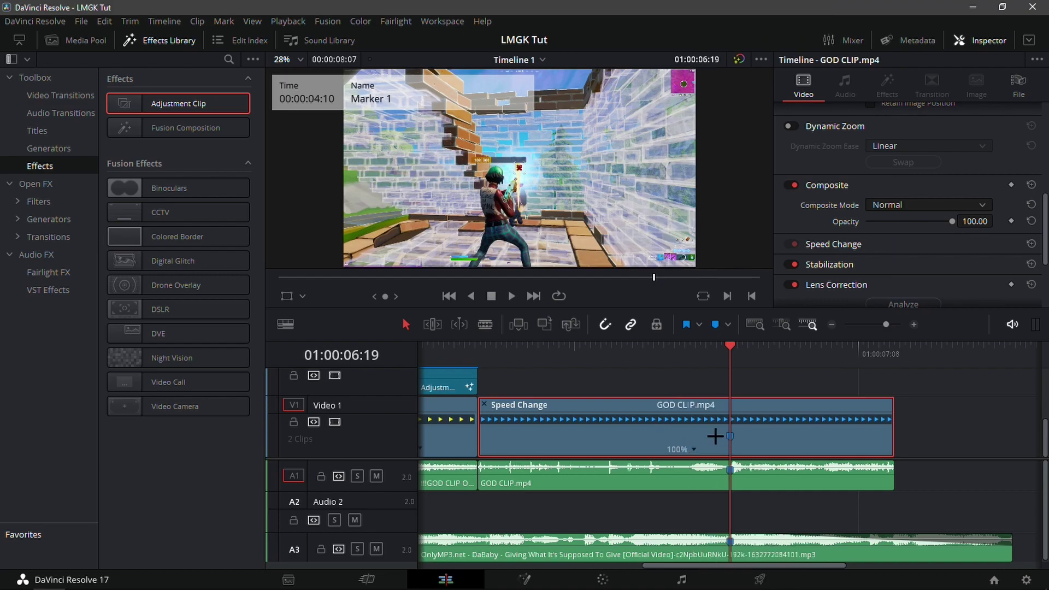
# Add speed points to GOD CLIP at its shot marker and at 01:00:05:46
pyautogui.moveTo(716, 352); pyautogui.dragTo(644, 365)
pyautogui.click(607, 449)
pyautogui.click(654, 441)
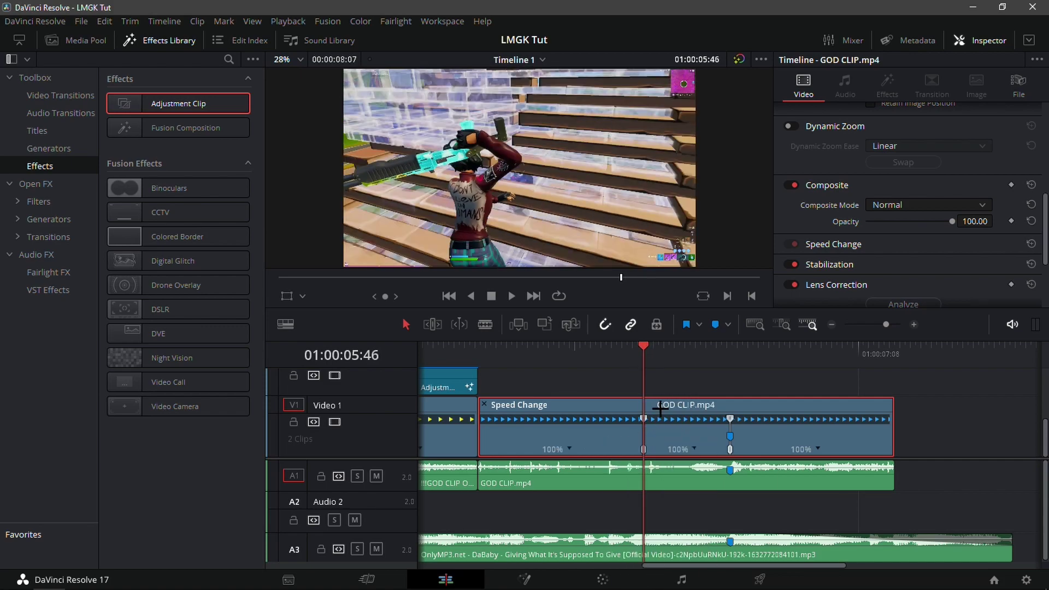
# Add two more speed points to GOD CLIP, at 01:00:05:49 and 01:00:06:03
pyautogui.press('Right')
pyautogui.press('Right')
pyautogui.press('Right')
pyautogui.click(914, 326)
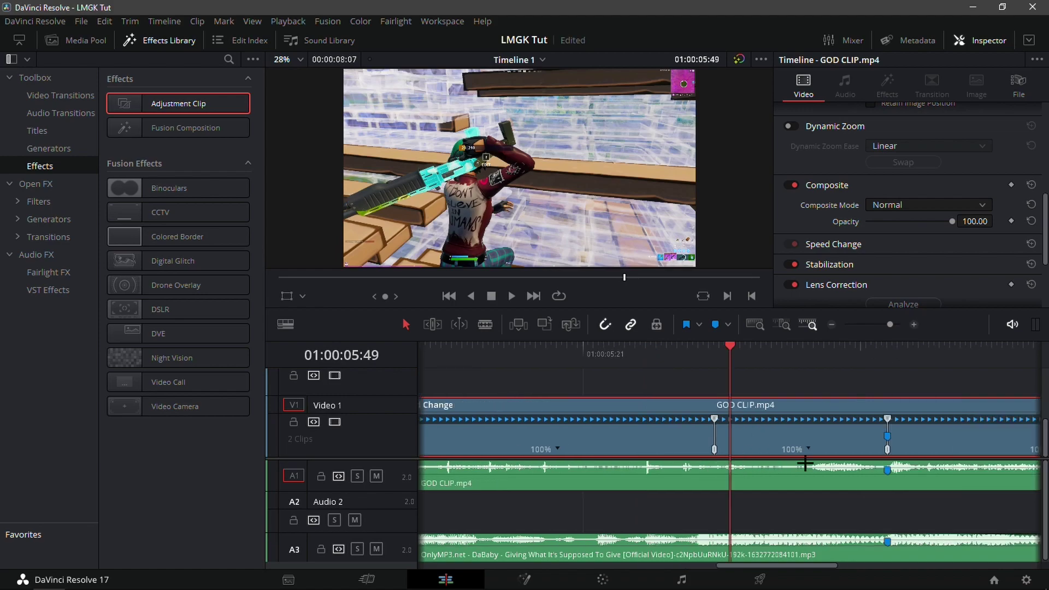
pyautogui.click(808, 449)
pyautogui.click(841, 442)
pyautogui.moveTo(760, 369); pyautogui.dragTo(804, 370)
pyautogui.click(813, 449)
pyautogui.click(841, 444)
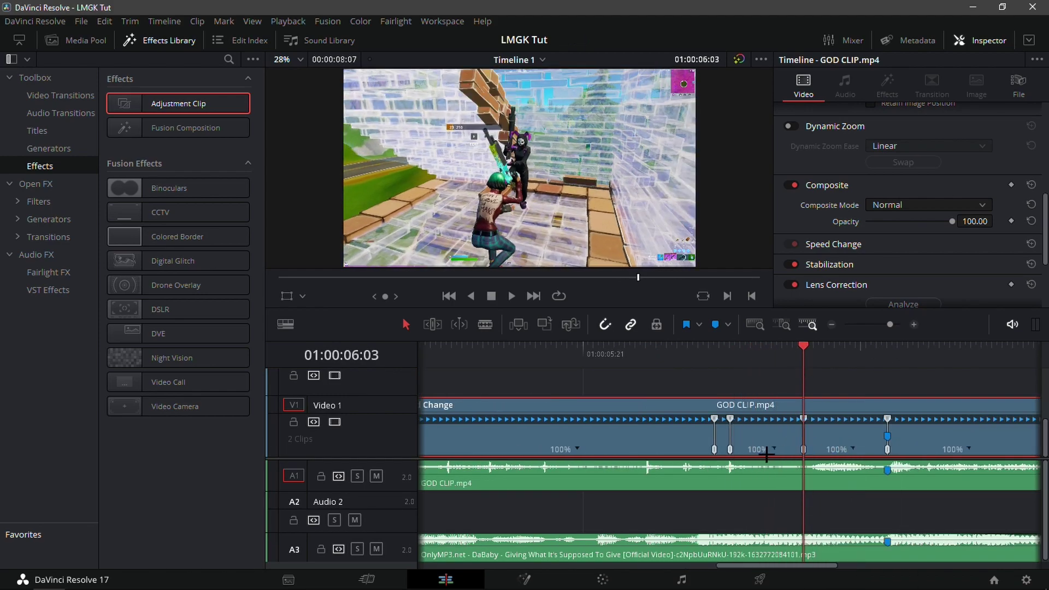
# Set the short segment after GOD CLIP's first speed point to 75% speed and the segment following it to 50%
pyautogui.click(910, 325)
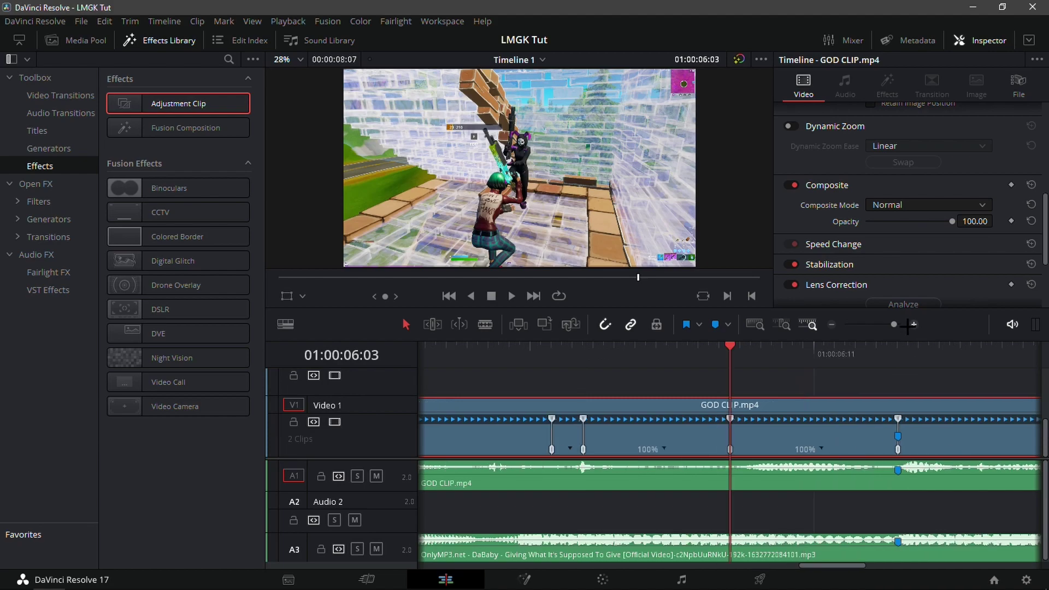
pyautogui.click(572, 447)
pyautogui.moveTo(551, 478)
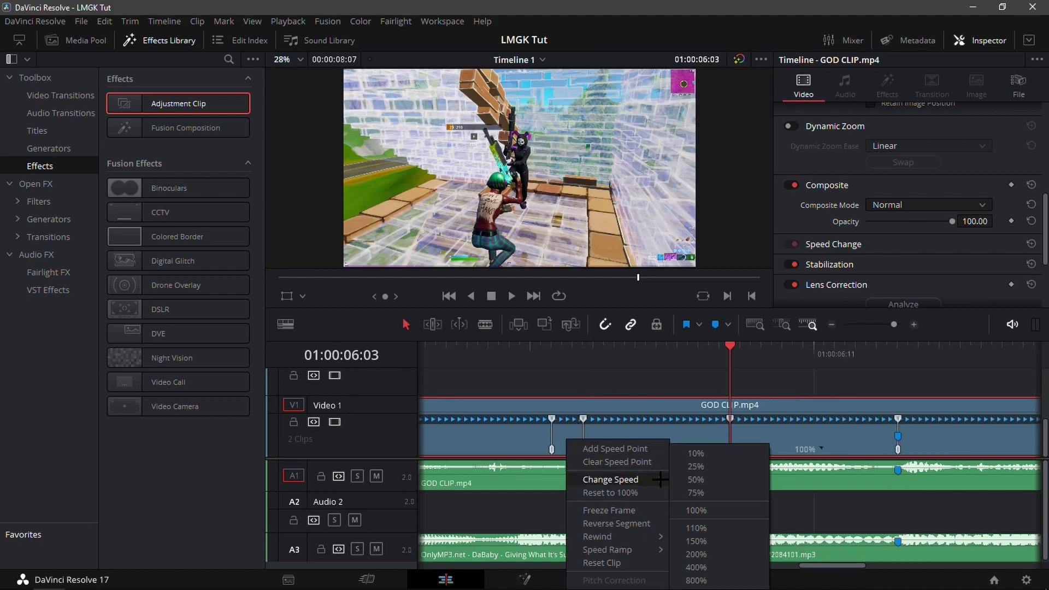
pyautogui.click(702, 488)
pyautogui.click(675, 449)
pyautogui.moveTo(705, 478)
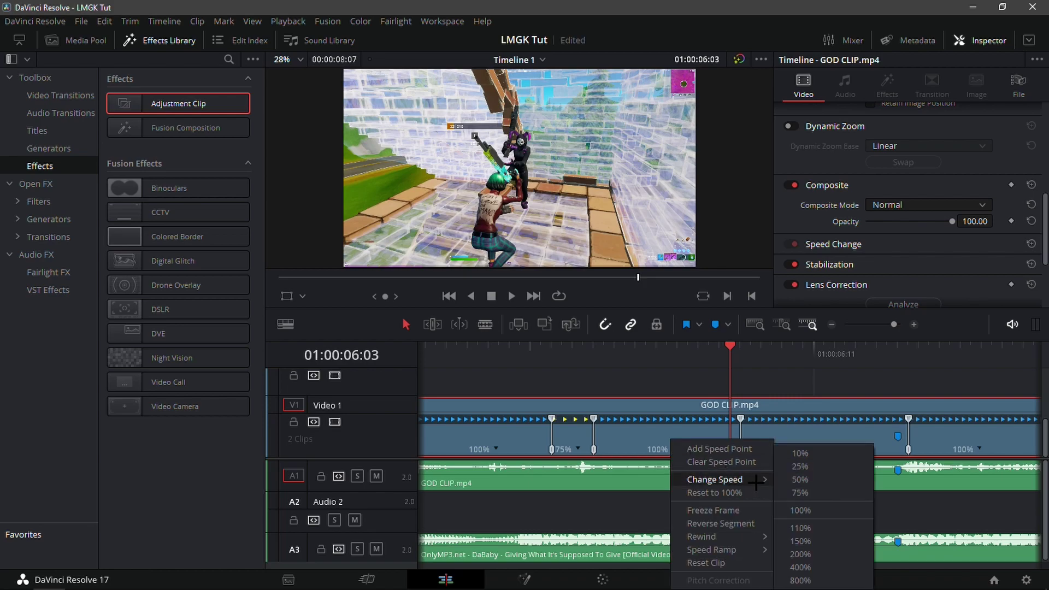
pyautogui.click(853, 478)
pyautogui.press('Right')
pyautogui.press('Right')
pyautogui.press('Right')
pyautogui.press('Right')
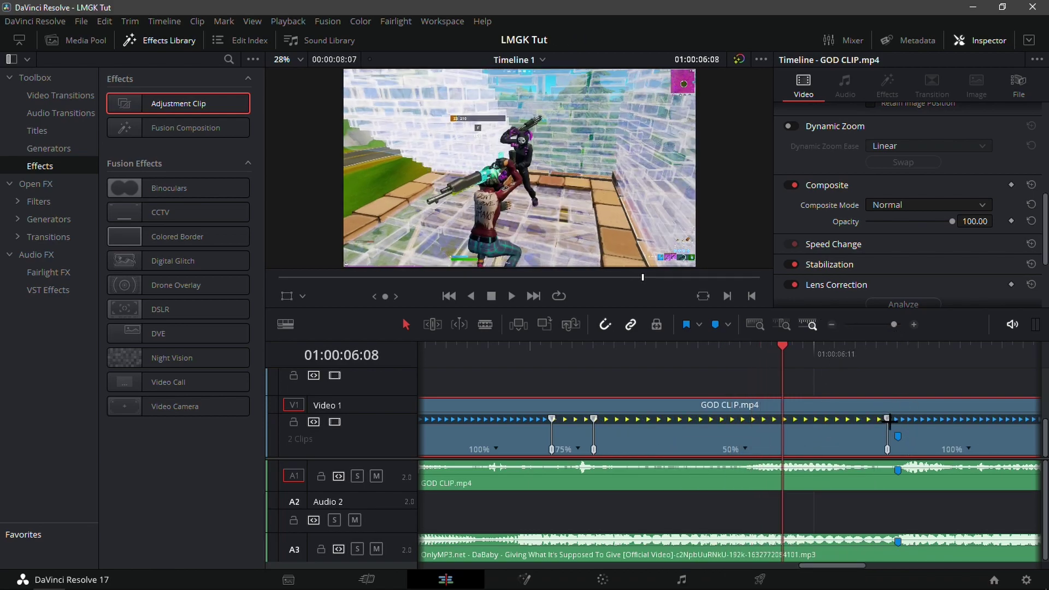
# Stretch the slow segment before the shot to 40% speed and set the segment after it to 400%
pyautogui.moveTo(886, 417); pyautogui.dragTo(961, 417)
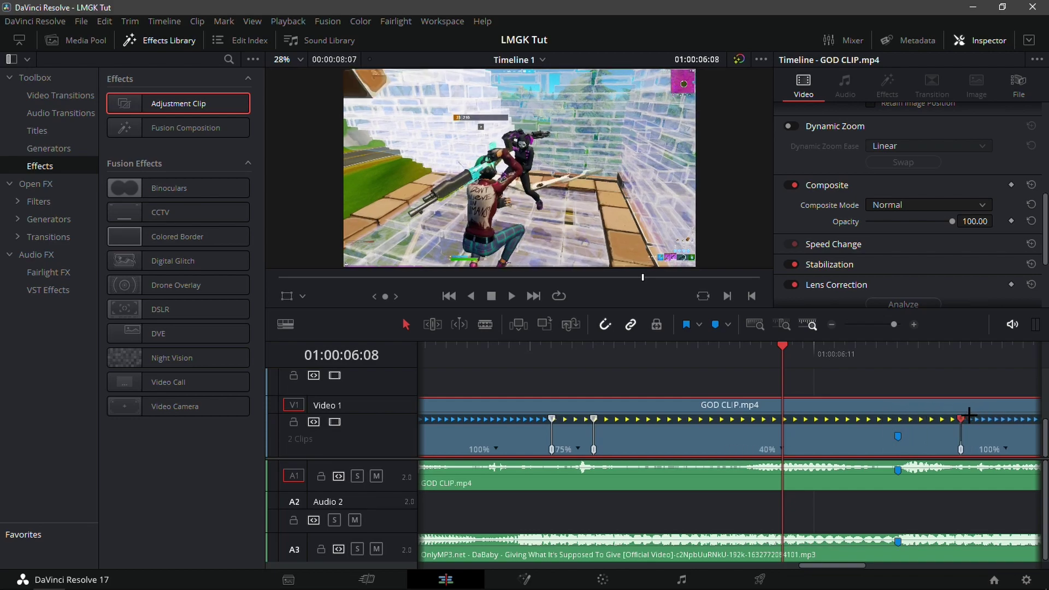
pyautogui.rightClick(1006, 448)
pyautogui.moveTo(977, 478)
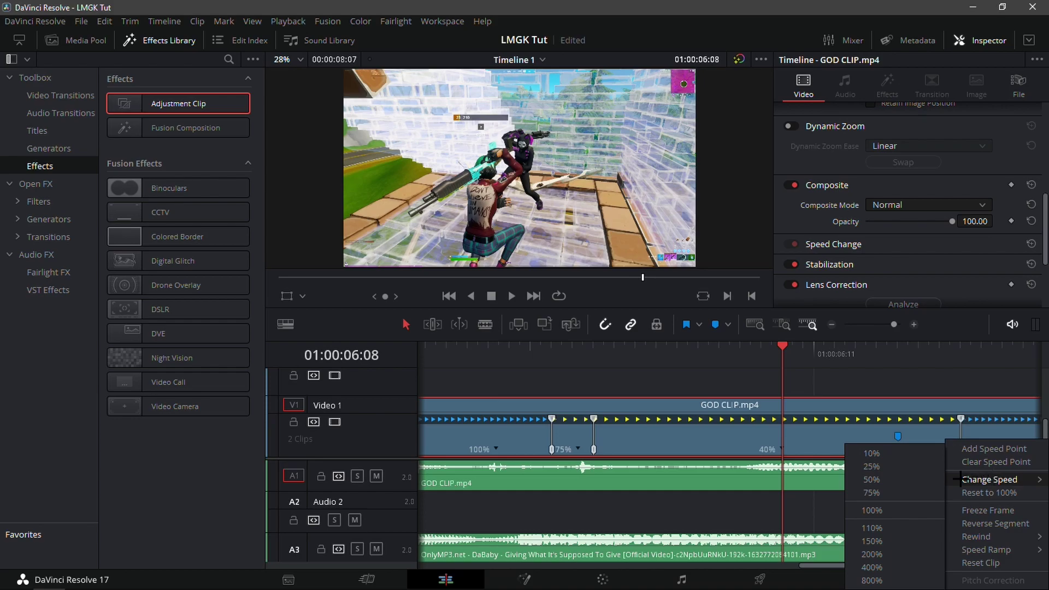
pyautogui.click(871, 564)
# Shift the speed points around the 400% segment earlier so the fast section spans the shot marker
pyautogui.moveTo(850, 377); pyautogui.dragTo(926, 375)
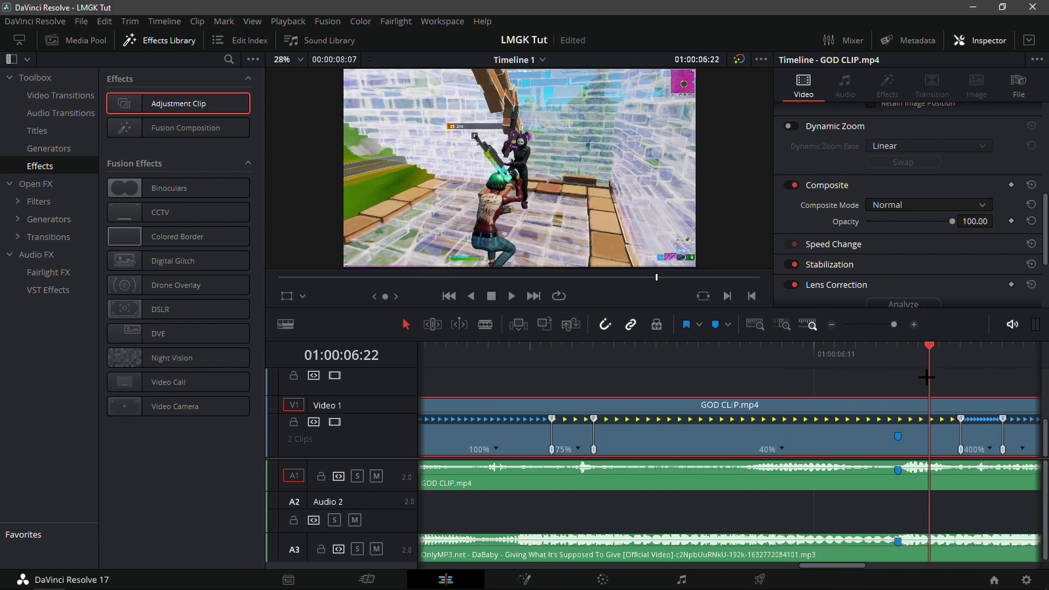
pyautogui.hotkey('shift', 'Up')
pyautogui.moveTo(960, 448)
pyautogui.mouseDown()
pyautogui.moveTo(844, 449)
pyautogui.moveTo(843, 459)
pyautogui.moveTo(920, 449)
pyautogui.mouseUp()
pyautogui.press('Right')
pyautogui.press('Right')
pyautogui.press('Right')
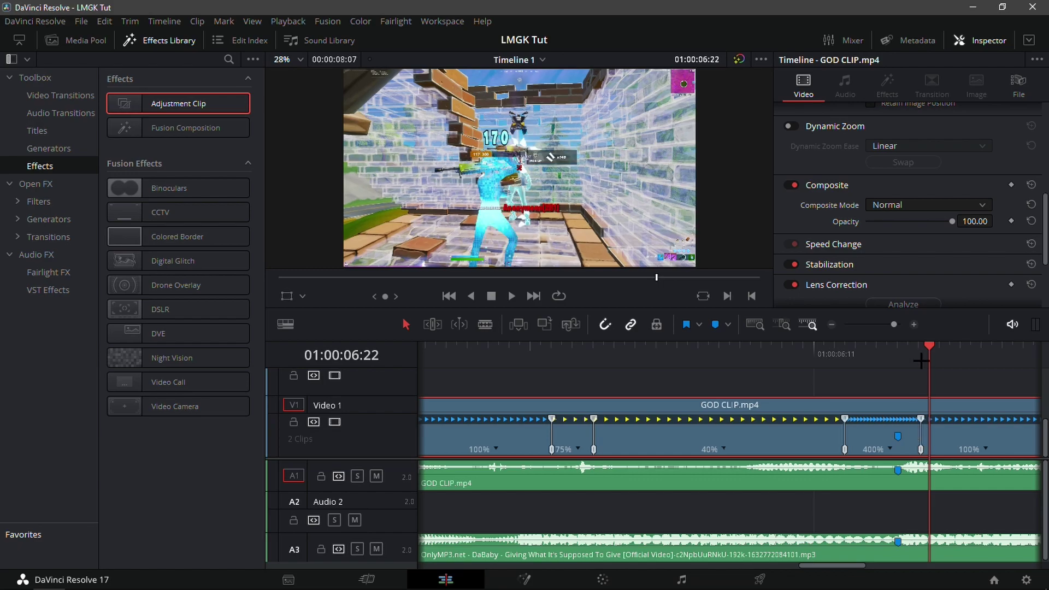
# Stretch GOD CLIP's last segment after the shot to slow it to 40% speed
pyautogui.click(832, 325)
pyautogui.click(804, 448)
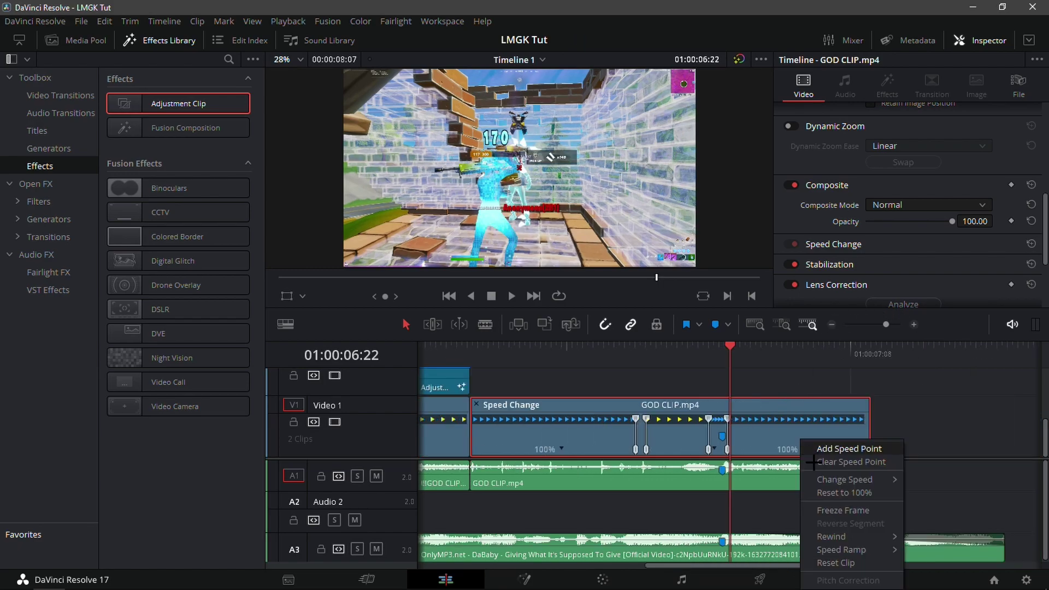
pyautogui.click(969, 492)
pyautogui.moveTo(954, 429); pyautogui.dragTo(1033, 428)
pyautogui.hotkey('ctrl', '-')
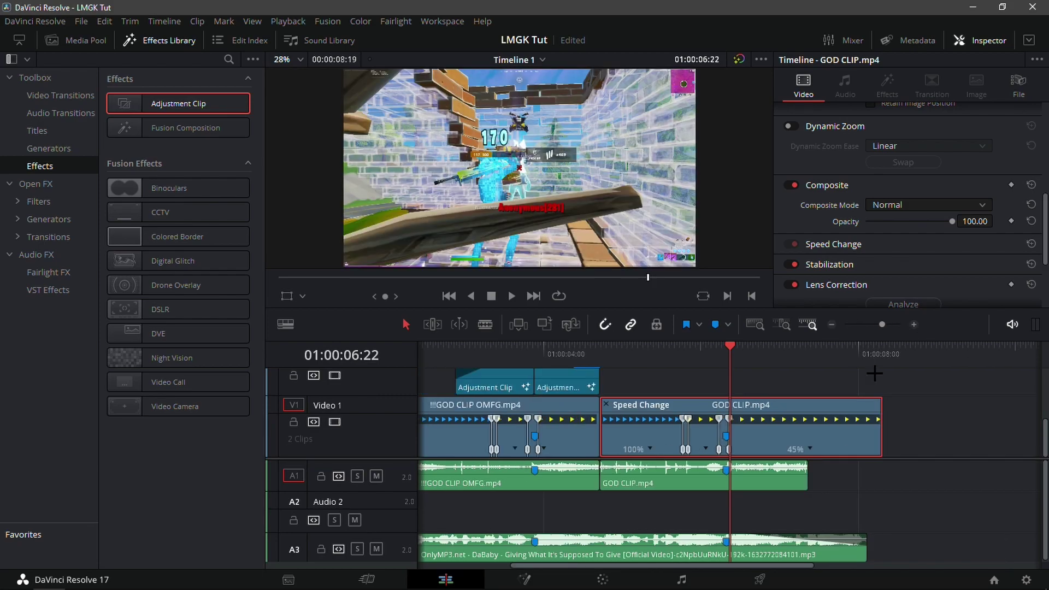
pyautogui.moveTo(882, 402); pyautogui.dragTo(900, 400)
pyautogui.click(718, 351)
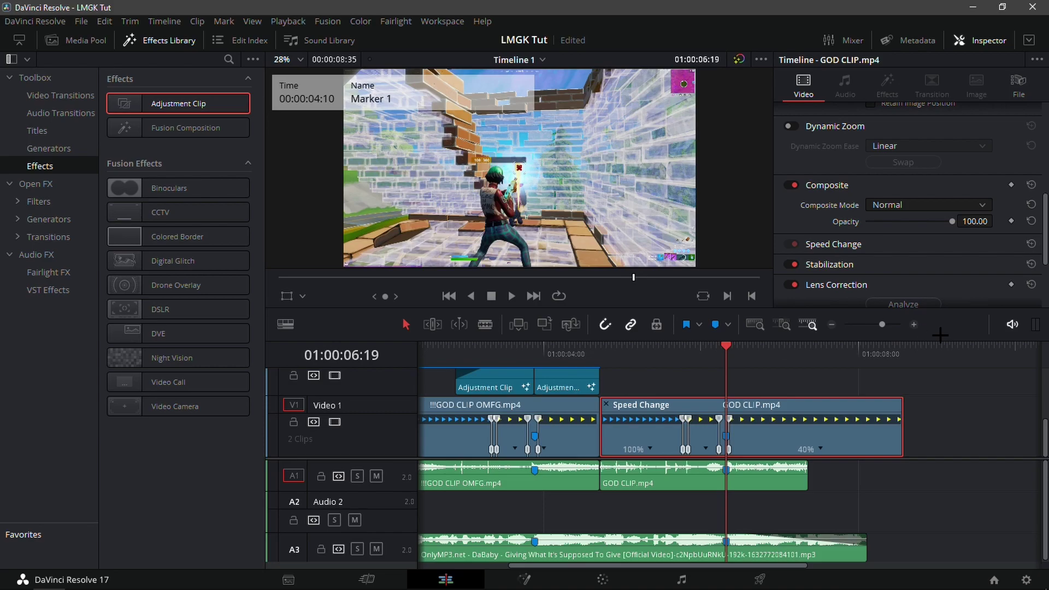
# Trim the ends of GOD CLIP's video and audio to the same point shortly after the shot
pyautogui.moveTo(901, 425); pyautogui.dragTo(763, 425)
pyautogui.moveTo(806, 471); pyautogui.dragTo(764, 472)
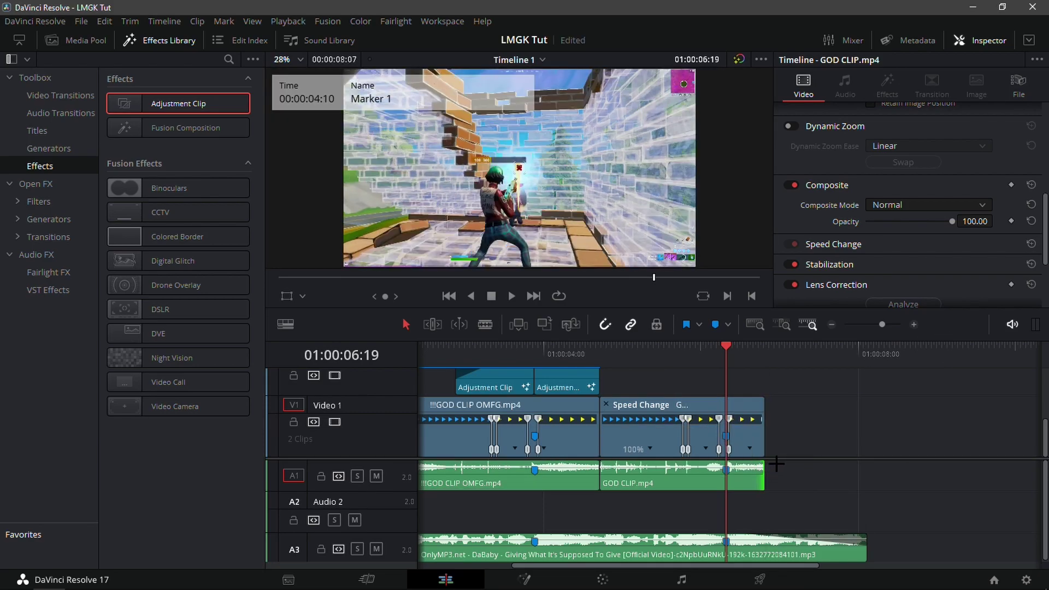
pyautogui.hotkey('shift', 'Right')
pyautogui.hotkey('shift', 'Left')
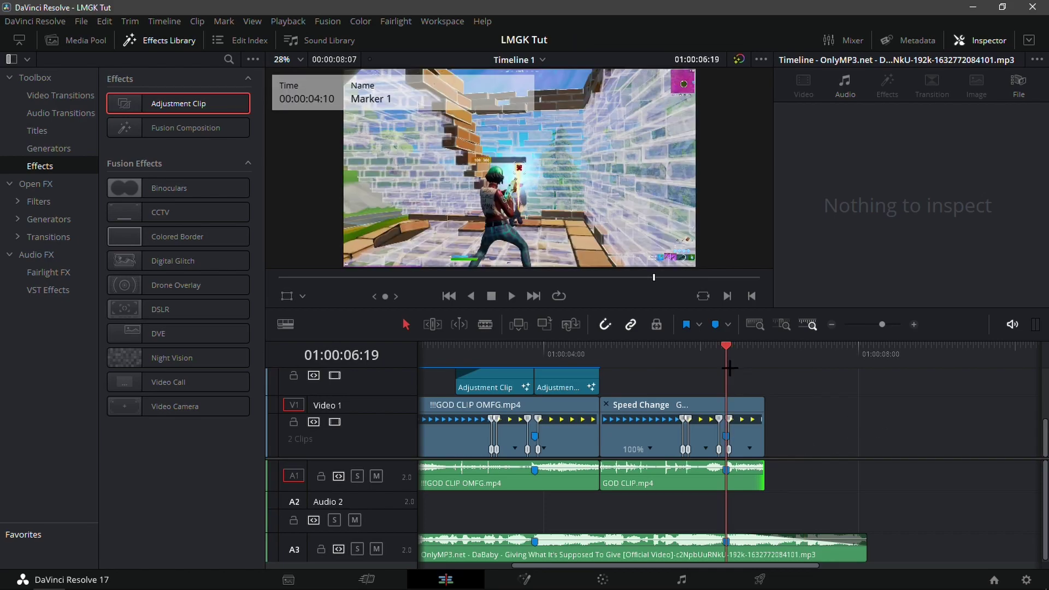
pyautogui.hotkey('shift', 'Right')
pyautogui.click(760, 441)
pyautogui.moveTo(763, 447); pyautogui.dragTo(788, 443)
# Play back and scrub GOD CLIP around the second music marker to check the speed ramp
pyautogui.hotkey('shift', 'Left')
pyautogui.click(707, 357)
pyautogui.press('space')
pyautogui.press('space')
pyautogui.click(718, 360)
pyautogui.moveTo(713, 360); pyautogui.dragTo(698, 358)
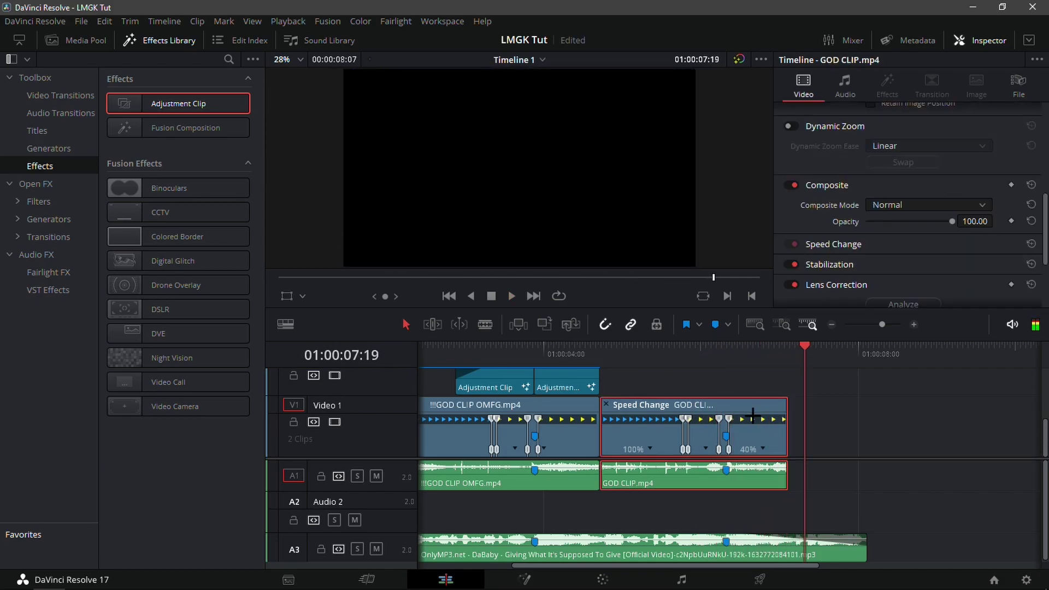
# Set GOD CLIP's retime process to Optical Flow
pyautogui.click(698, 366)
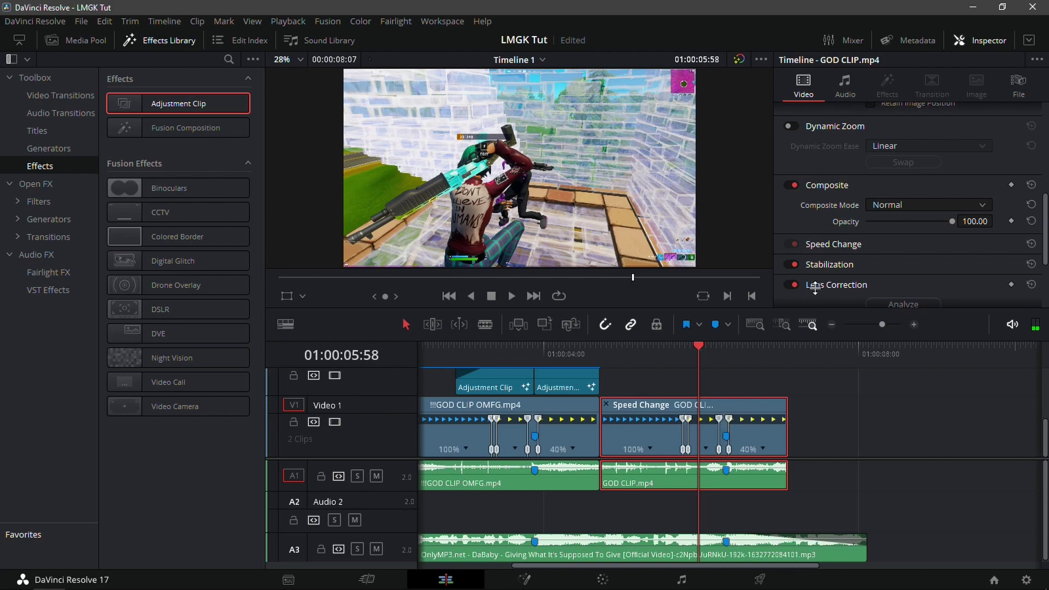
pyautogui.scroll(-4, 834, 235)
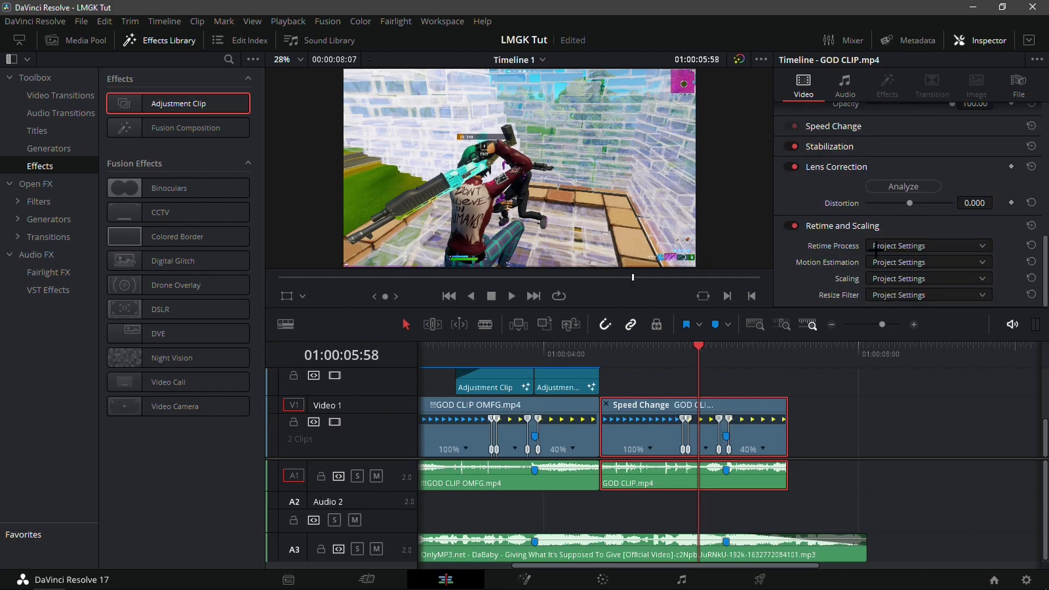
pyautogui.click(901, 245)
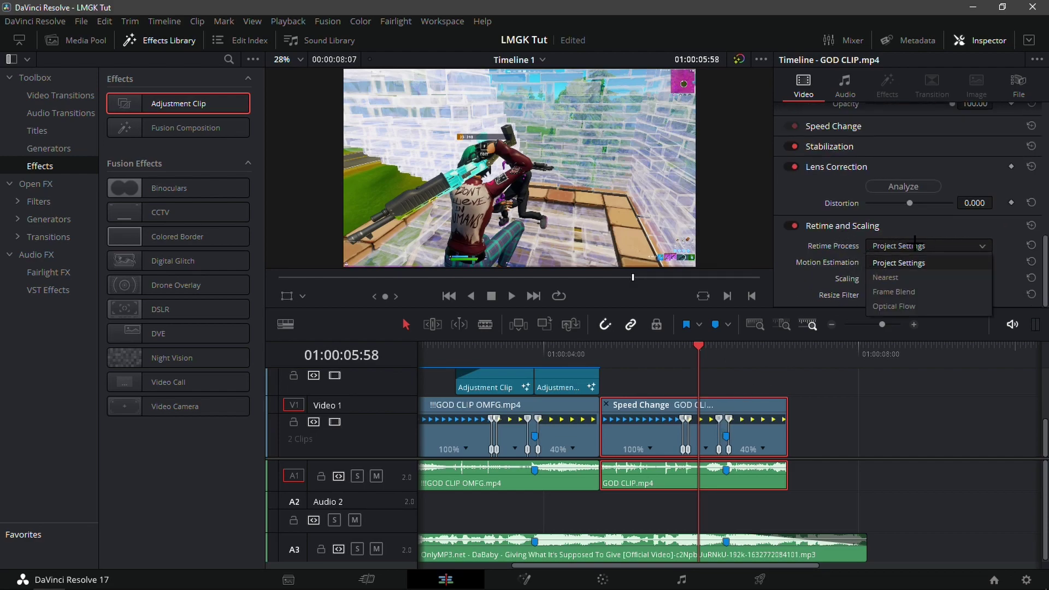
pyautogui.click(896, 302)
# Play back GOD CLIP's speed ramp repeatedly to check the smoothness of the slowed segments
pyautogui.click(678, 354)
pyautogui.press('space')
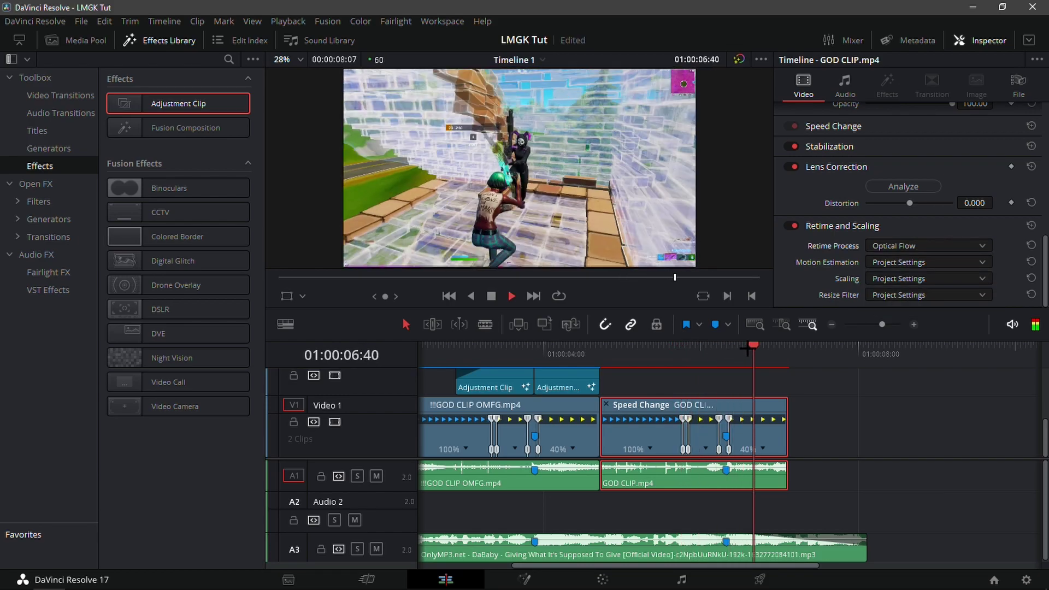
pyautogui.press('space')
pyautogui.click(914, 324)
pyautogui.moveTo(725, 345); pyautogui.dragTo(568, 382)
pyautogui.press('space')
pyautogui.click(590, 354)
pyautogui.click(588, 353)
pyautogui.click(579, 352)
pyautogui.press('space')
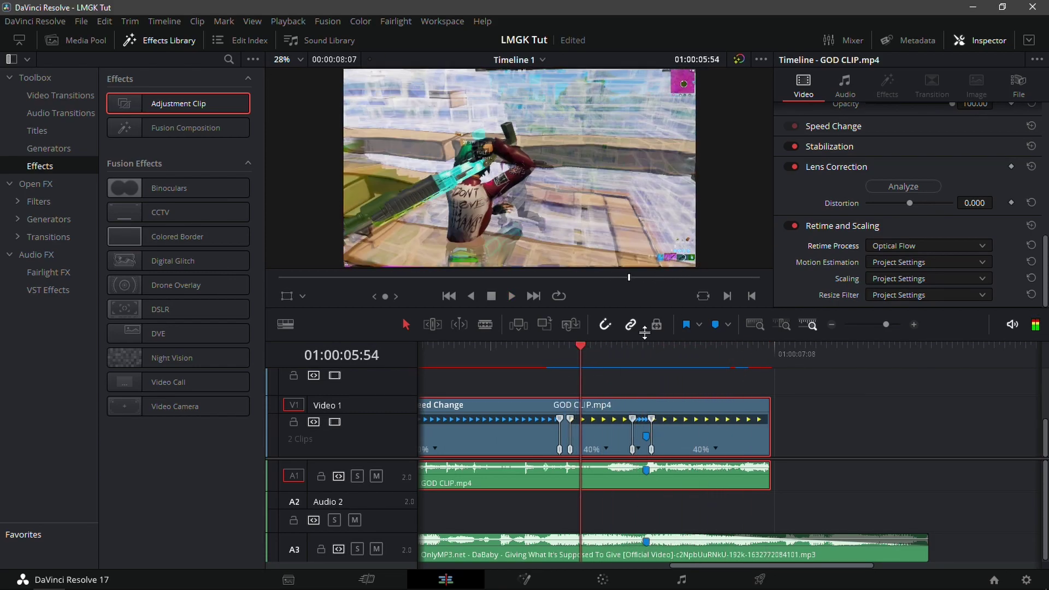
# Copy the impact adjustment clip from the first beat and paste it above GOD CLIP at the second music marker
pyautogui.click(829, 324)
pyautogui.click(764, 358)
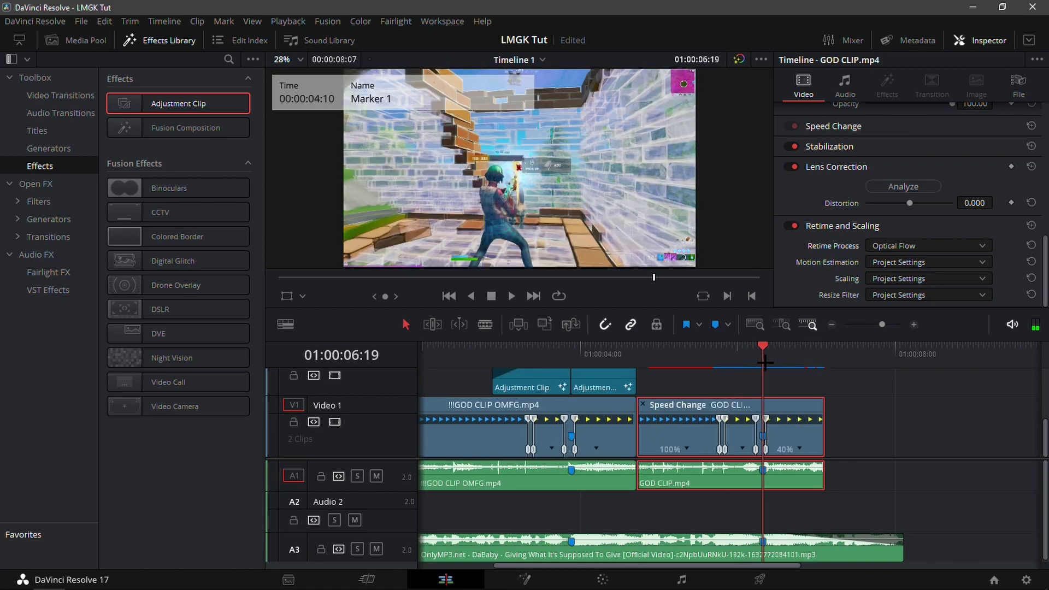
pyautogui.click(829, 324)
pyautogui.scroll(2, 582, 407)
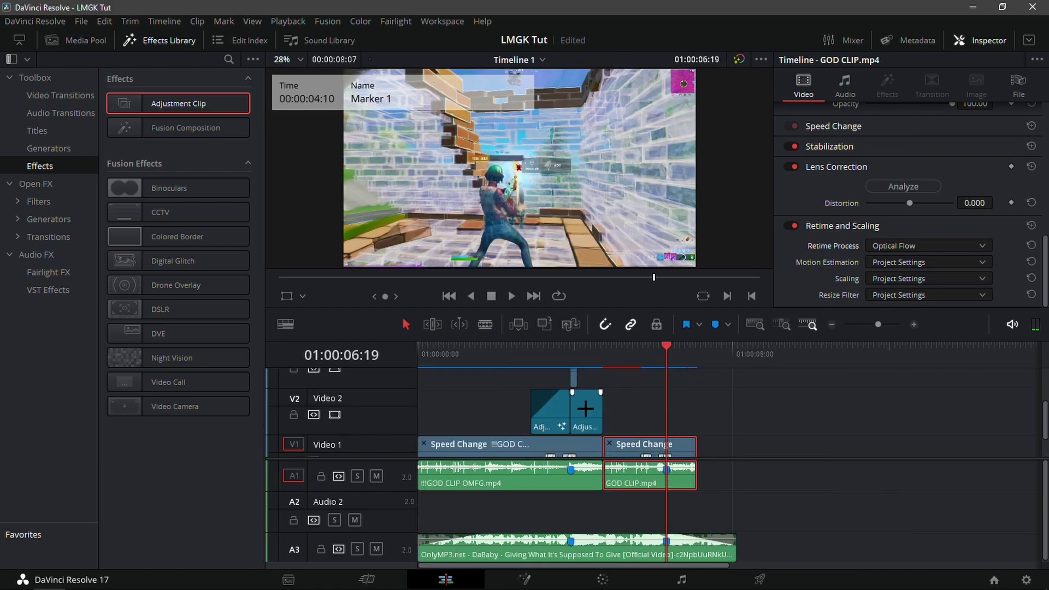
pyautogui.click(584, 409)
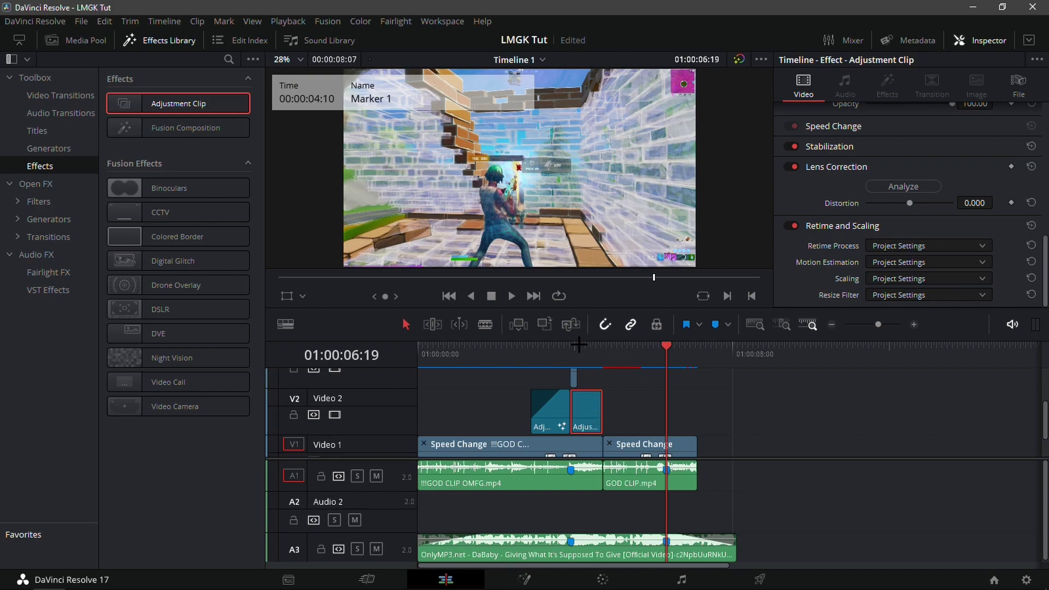
pyautogui.click(676, 443)
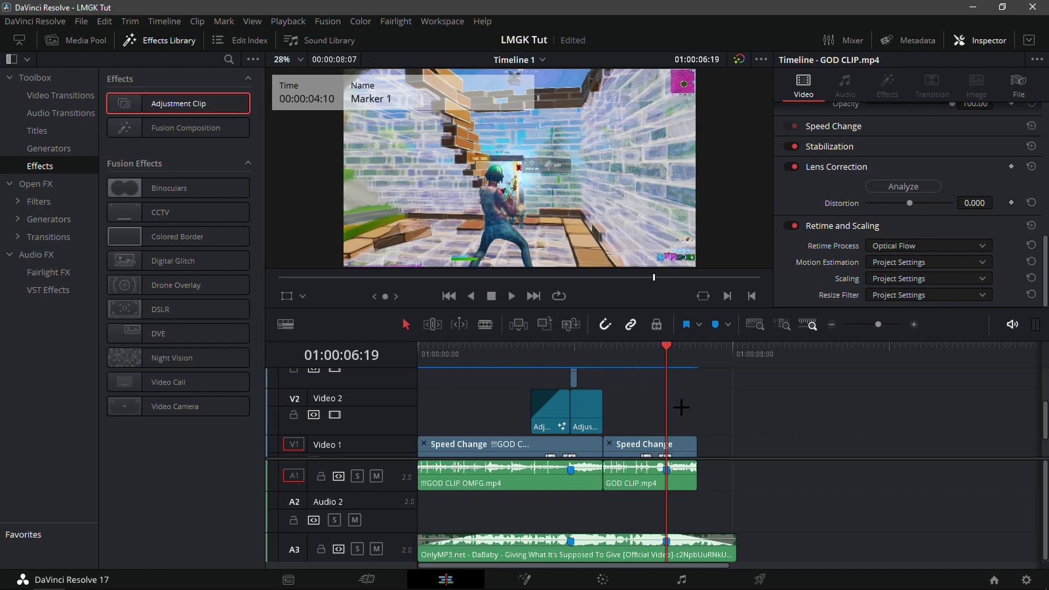
pyautogui.scroll(-1, 680, 407)
pyautogui.hotkey('ctrl', 'v')
# Preview the pasted impact and extend GOD CLIP's video and audio to end together with the adjustment clip
pyautogui.click(667, 354)
pyautogui.press('space')
pyautogui.press('space')
pyautogui.click(691, 421)
pyautogui.moveTo(693, 475); pyautogui.dragTo(697, 473)
# Play back GOD CLIP around the second music marker to check the impact effect
pyautogui.click(651, 358)
pyautogui.press('space')
pyautogui.click(656, 359)
pyautogui.press('space')
pyautogui.click(652, 484)
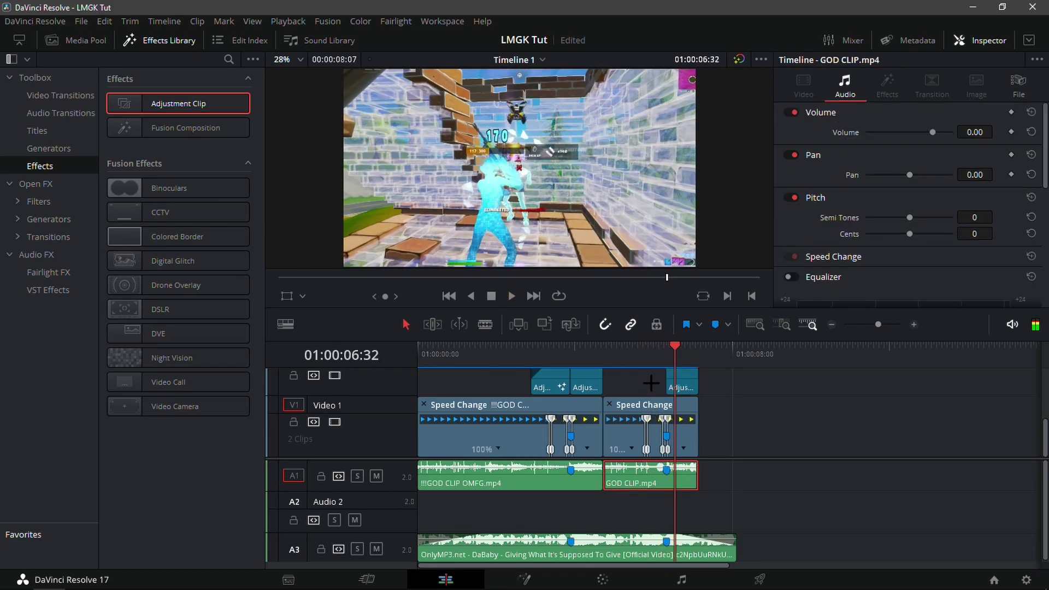
pyautogui.click(666, 351)
pyautogui.moveTo(949, 587)
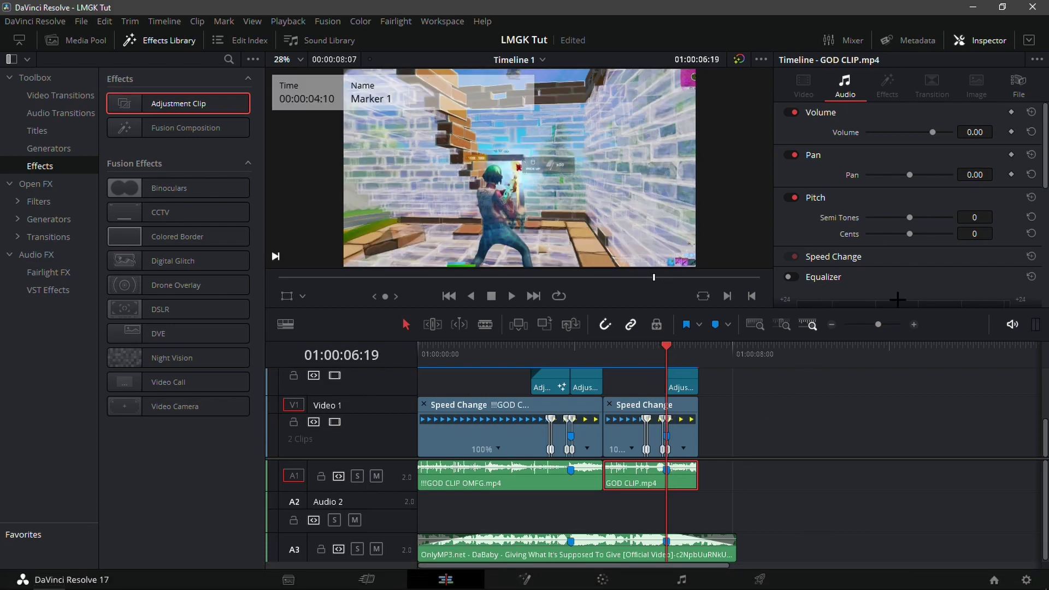
# Lower the audio volume of both gameplay clips on Audio 1 to -10
pyautogui.click(499, 474)
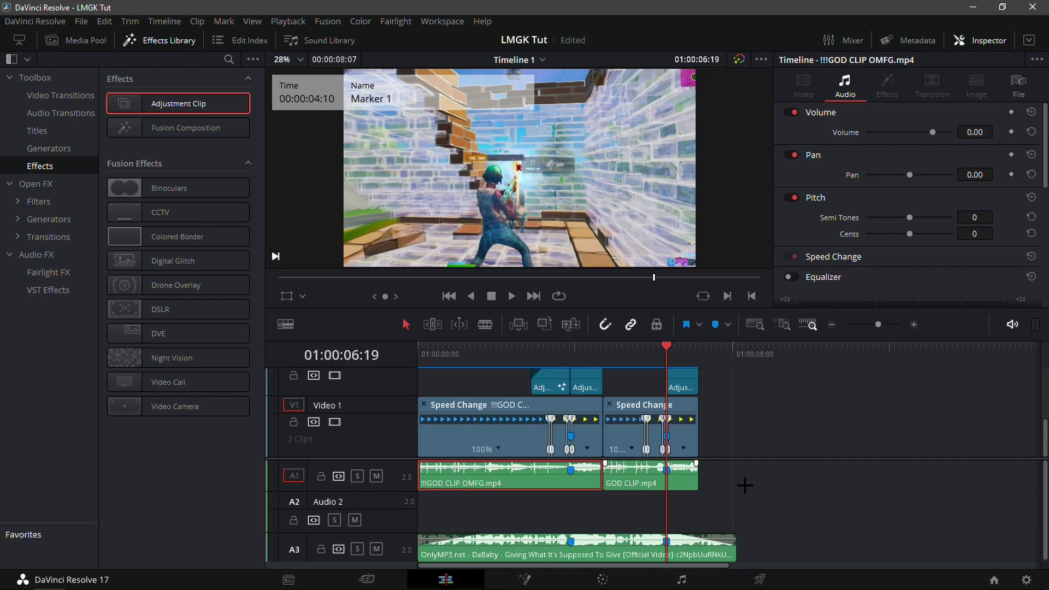
pyautogui.moveTo(750, 479); pyautogui.dragTo(524, 475)
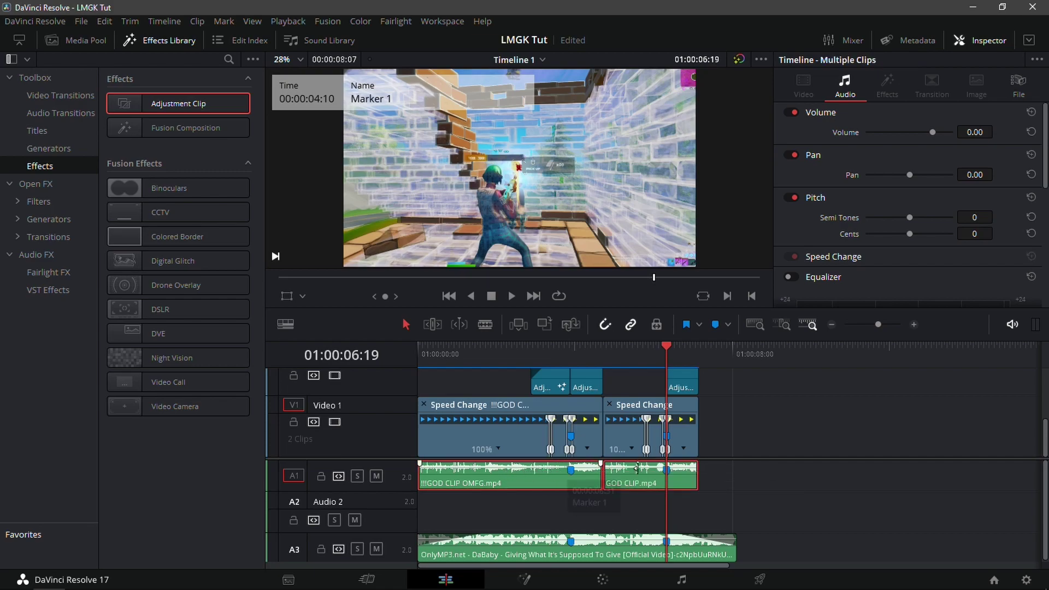
pyautogui.click(849, 471)
pyautogui.moveTo(768, 469); pyautogui.dragTo(502, 476)
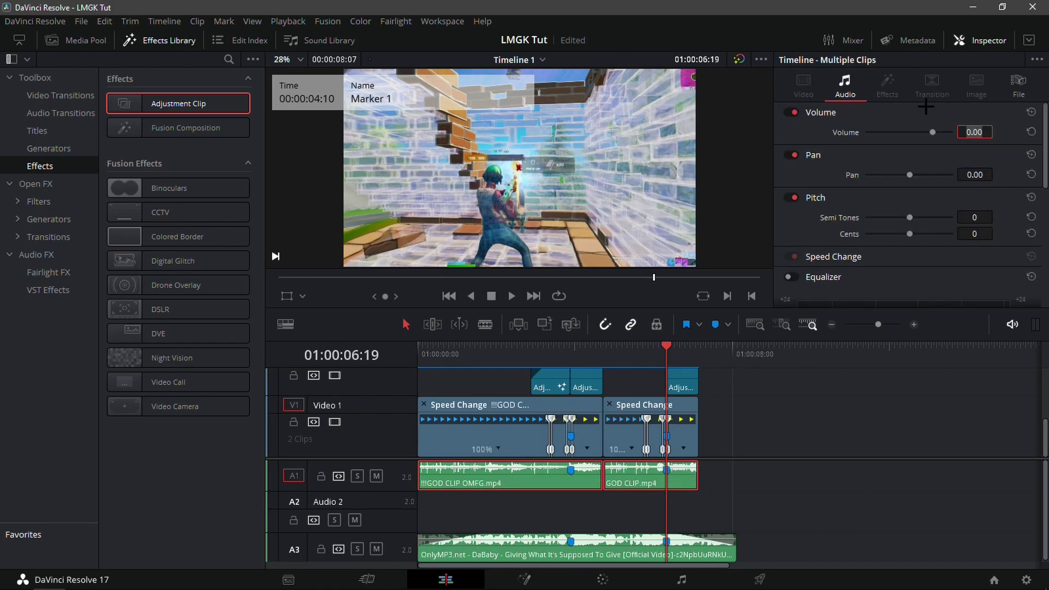
pyautogui.write('0')
pyautogui.press('Return')
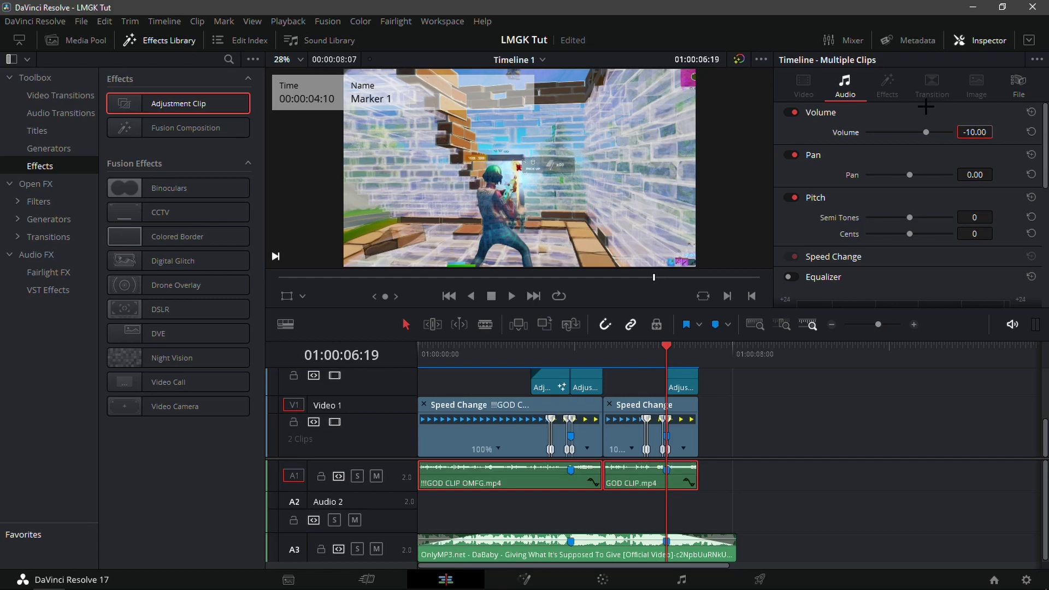
# Add the Spaz 200 No Shield.mp3 sound from the LMGK Presets folder to Audio 2 at the first music marker
pyautogui.click(761, 390)
pyautogui.moveTo(636, 345); pyautogui.dragTo(666, 345)
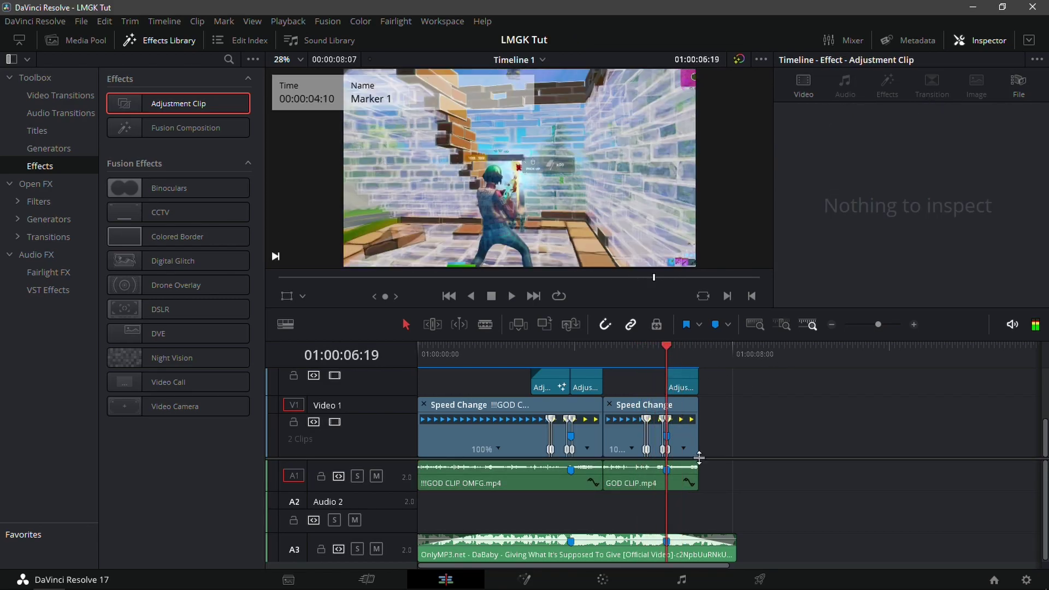
pyautogui.hotkey('alt', 'Tab')
pyautogui.scroll(-10, 208, 239)
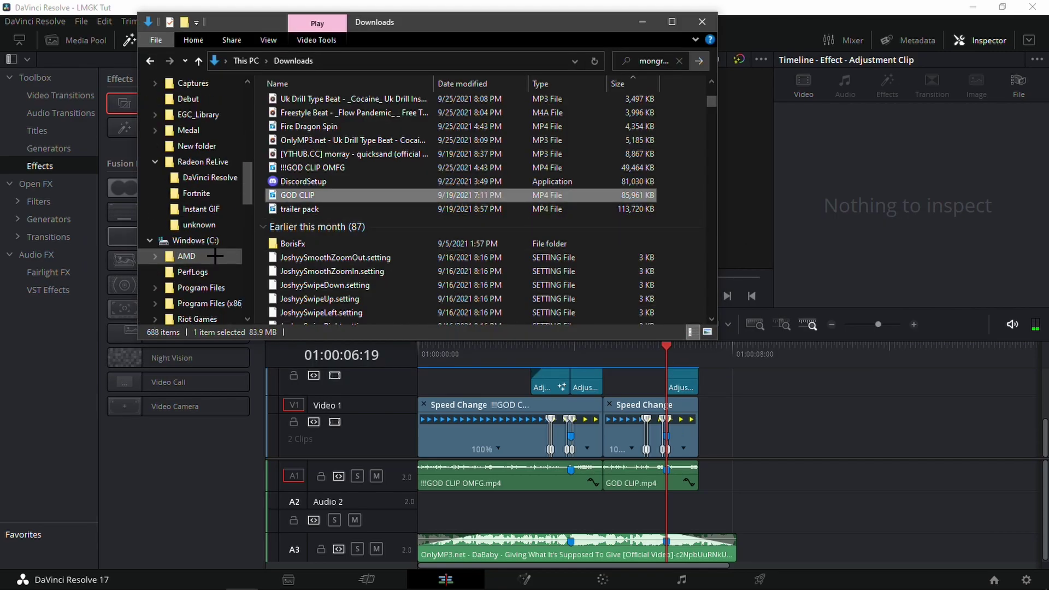
pyautogui.scroll(-4, 208, 239)
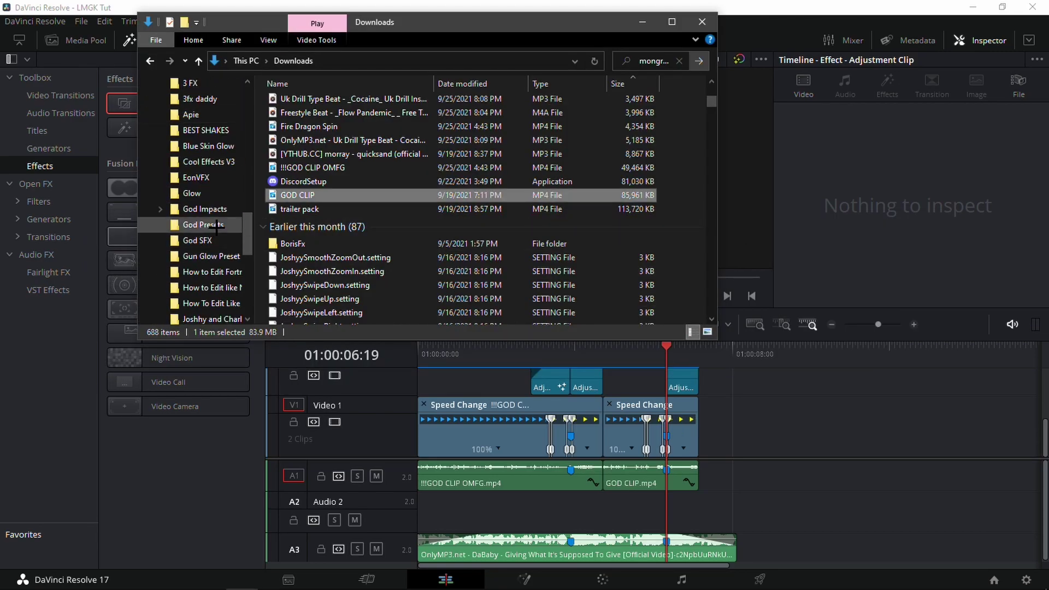
pyautogui.scroll(-2, 198, 213)
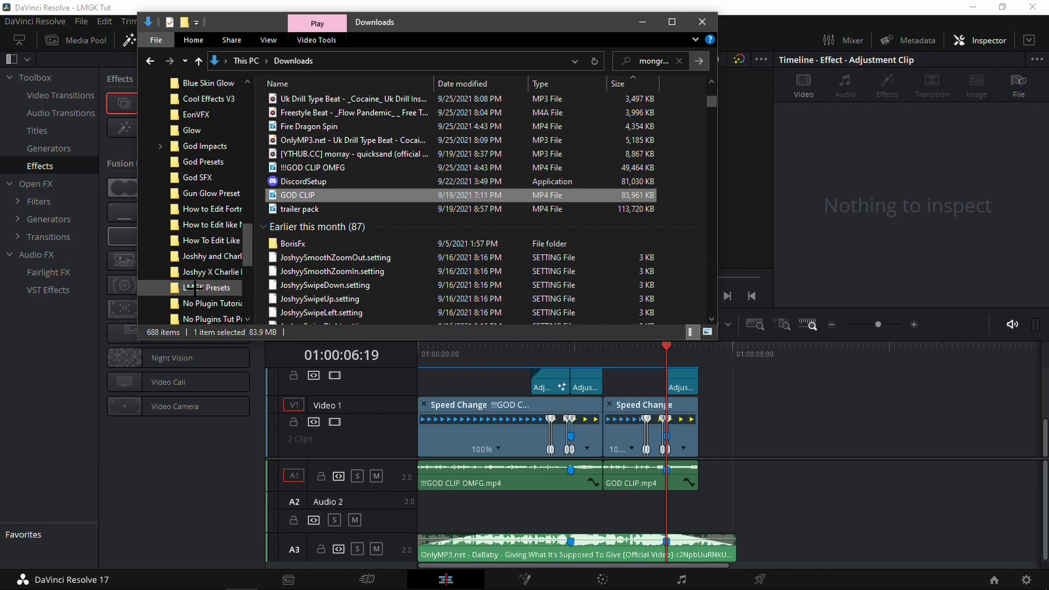
pyautogui.click(206, 288)
pyautogui.moveTo(330, 149); pyautogui.dragTo(570, 505)
# Shift the Spaz 200 No Shield sound slightly earlier so its peak meets the shot, and add a marker at the peak
pyautogui.click(577, 350)
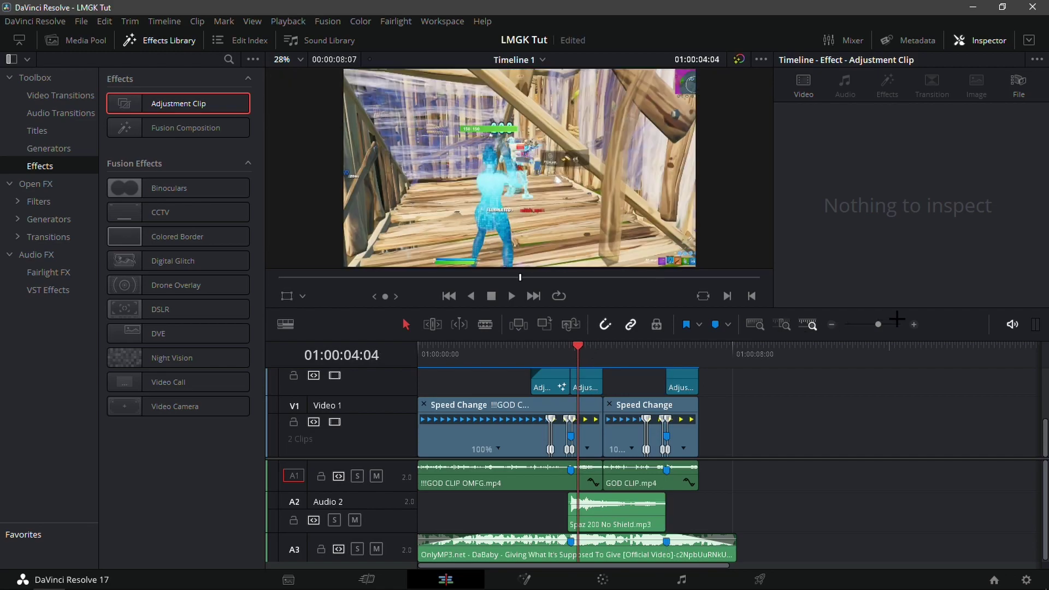
pyautogui.click(916, 324)
pyautogui.moveTo(730, 345); pyautogui.dragTo(711, 356)
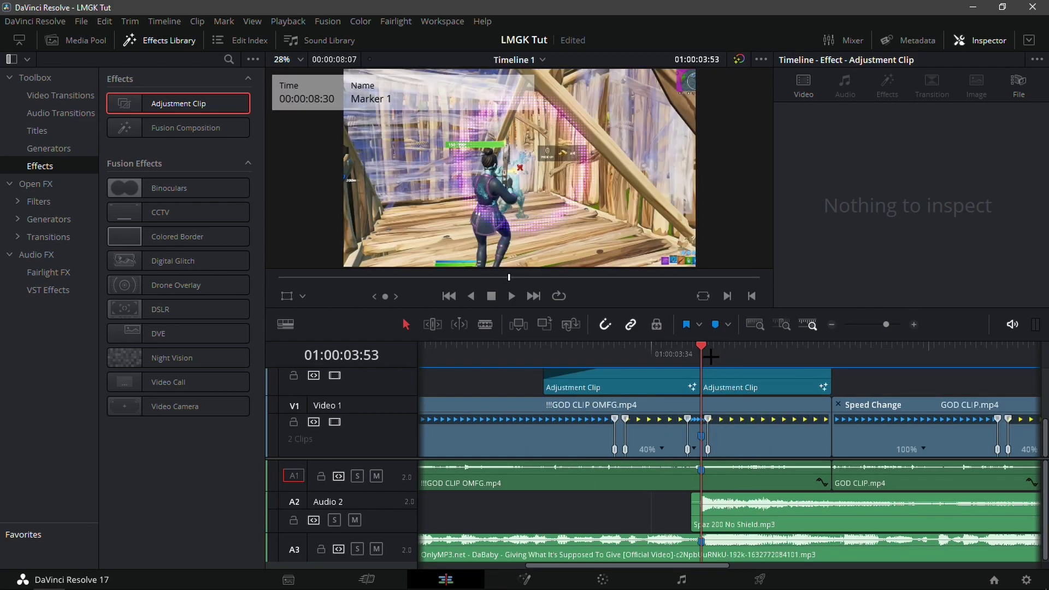
pyautogui.click(913, 323)
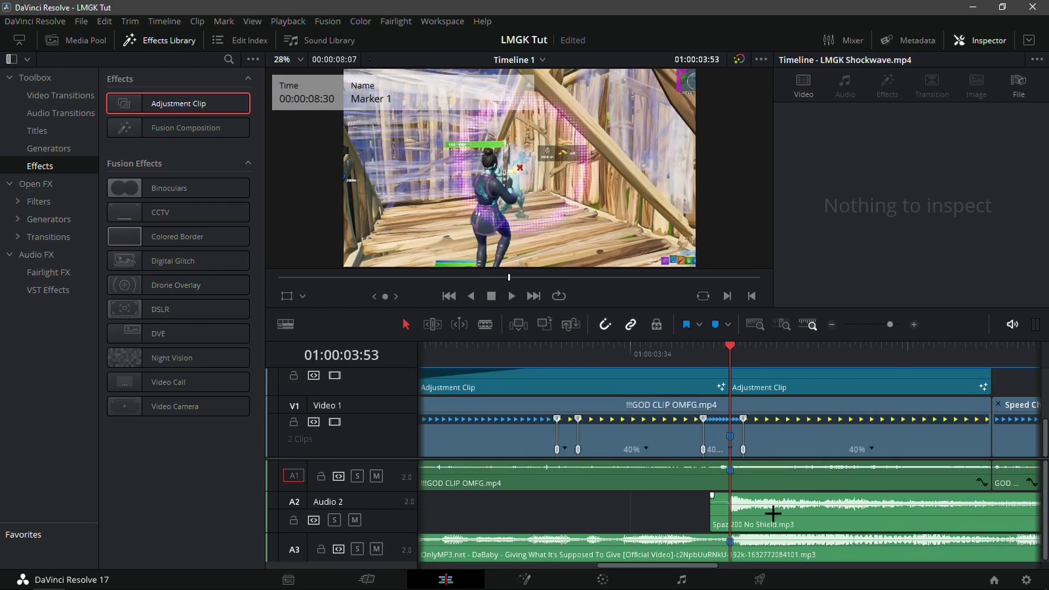
pyautogui.press('Right')
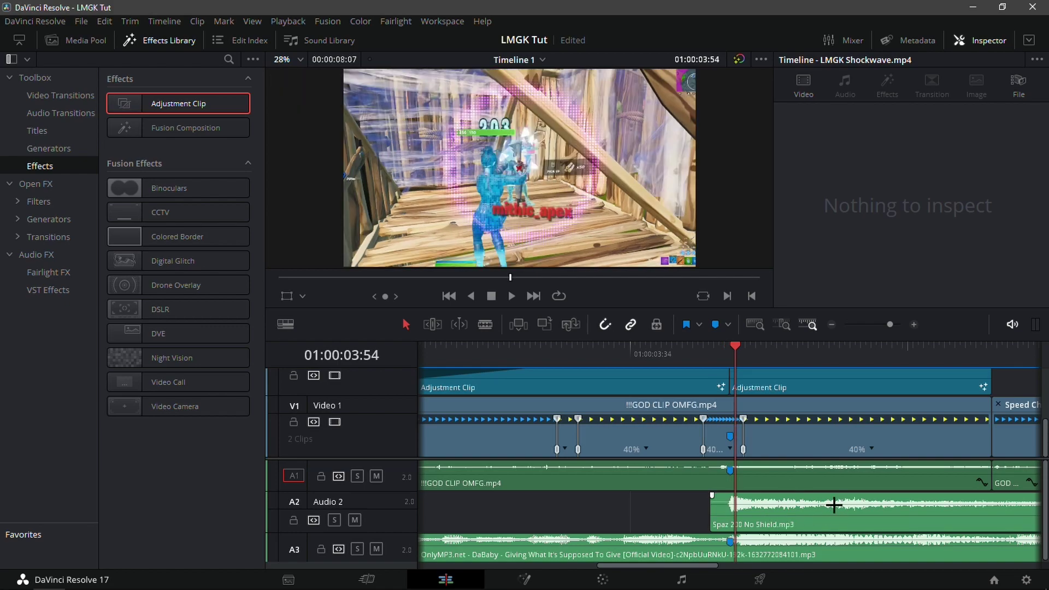
pyautogui.click(770, 508)
pyautogui.press('Left')
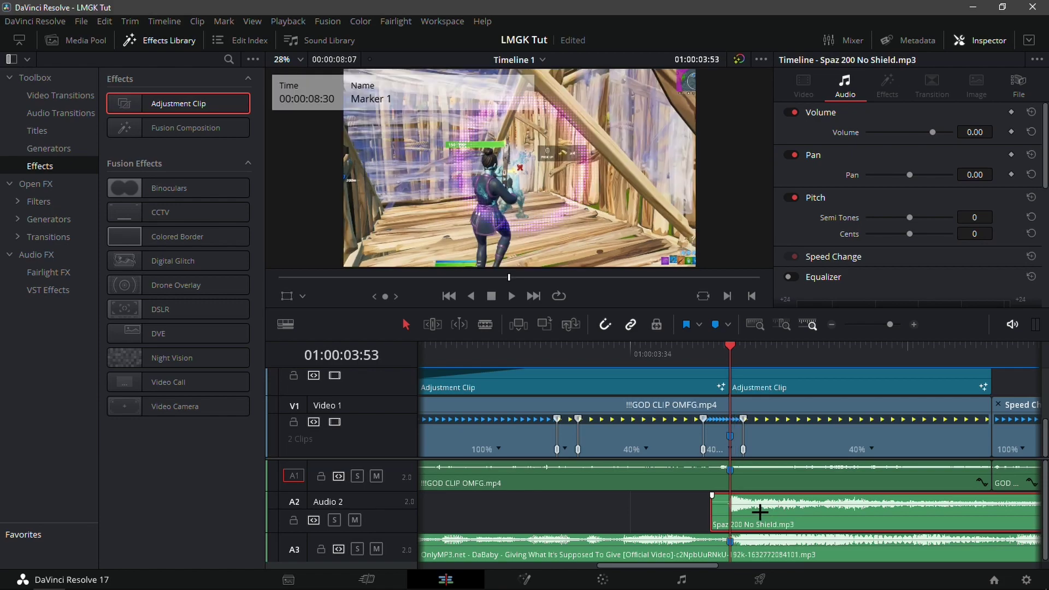
pyautogui.press('Right')
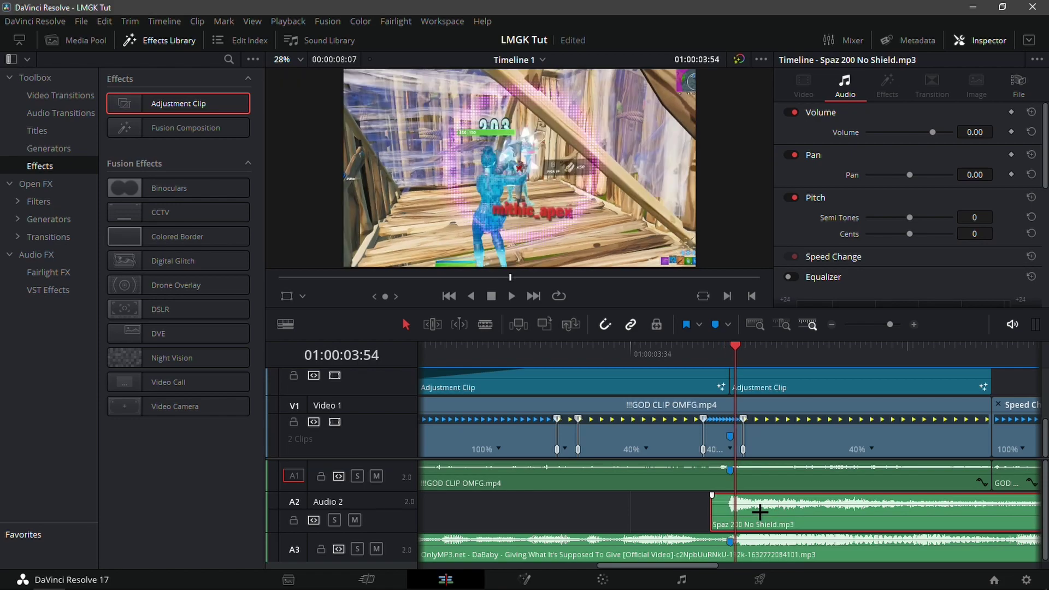
pyautogui.moveTo(759, 511); pyautogui.dragTo(754, 511)
pyautogui.press('Left')
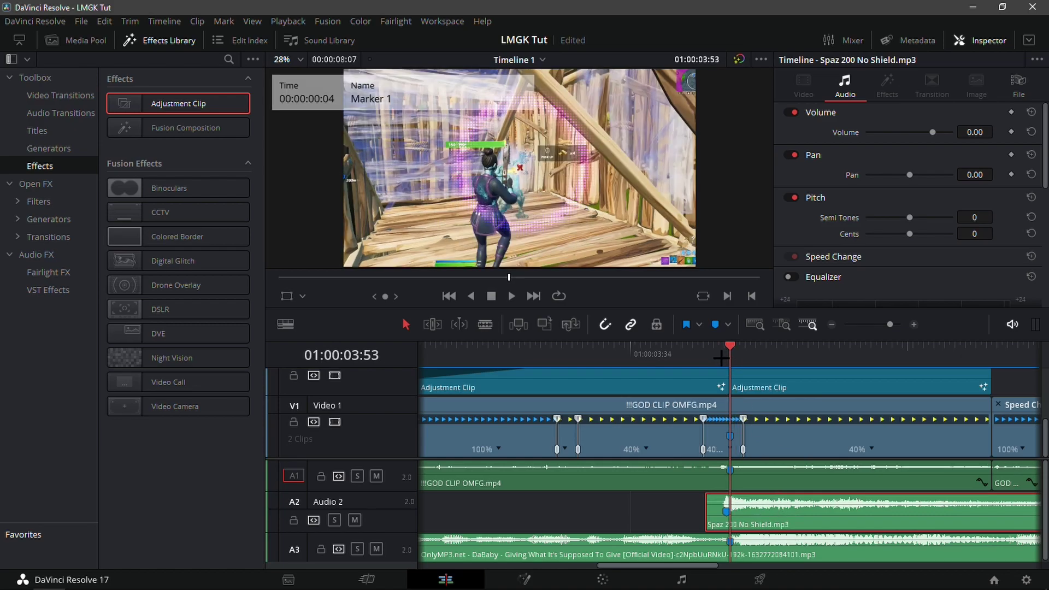
# Trim the shot sound's end to the cut between the two gameplay clips and give it a fade-out
pyautogui.click(831, 324)
pyautogui.click(831, 324)
pyautogui.moveTo(653, 513); pyautogui.dragTo(602, 516)
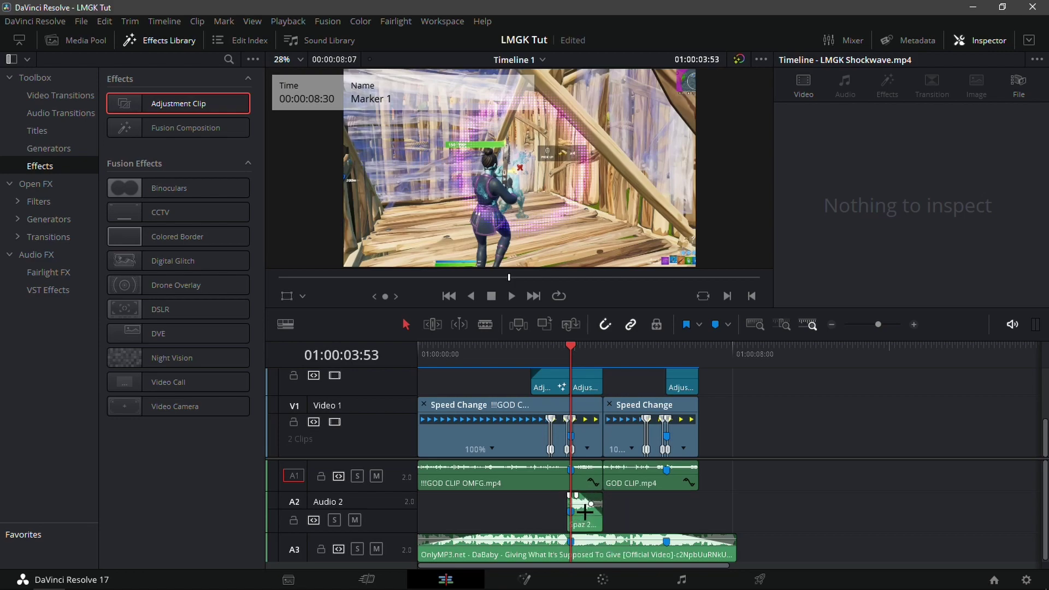
# Copy the faded shot sound and paste it on Audio 2 at the second music marker
pyautogui.click(584, 513)
pyautogui.click(715, 508)
pyautogui.click(666, 350)
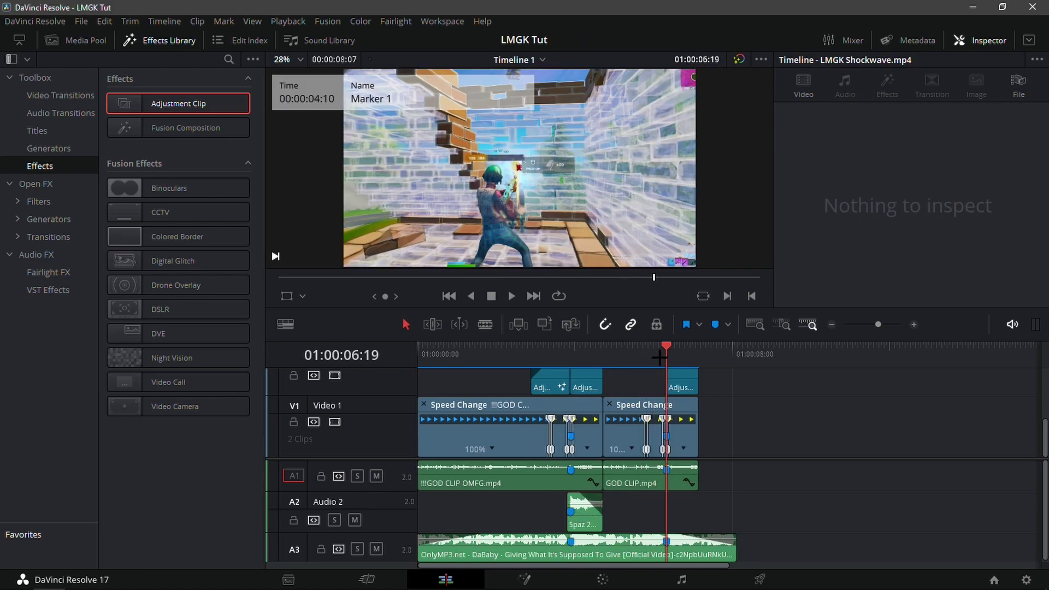
pyautogui.hotkey('ctrl', 'v')
# Align the pasted shot sound's peak marker with the second music marker and trim its end to GOD CLIP's end
pyautogui.moveTo(675, 350); pyautogui.dragTo(673, 345)
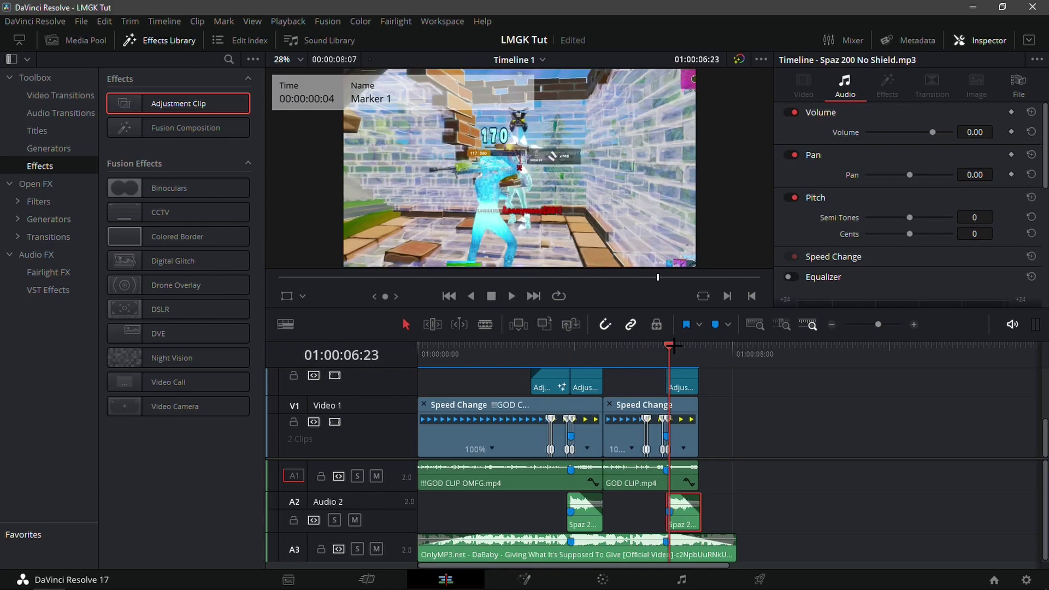
pyautogui.click(913, 324)
pyautogui.moveTo(759, 511); pyautogui.dragTo(748, 514)
pyautogui.moveTo(850, 512); pyautogui.dragTo(845, 514)
pyautogui.click(831, 324)
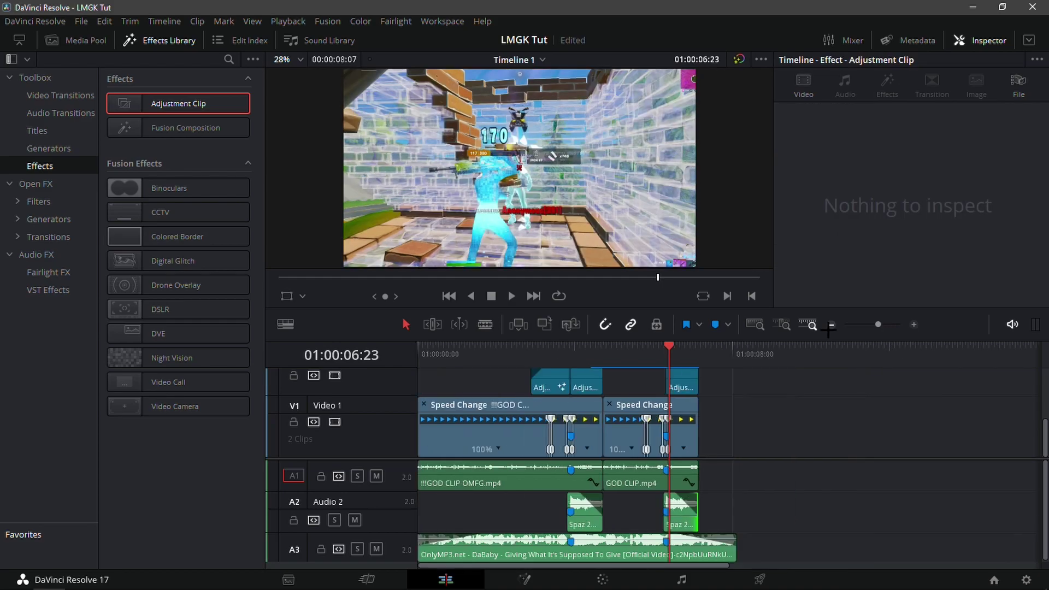
pyautogui.click(831, 325)
# Play the whole edit from the start in full screen to review the sync and sound effects
pyautogui.click(458, 349)
pyautogui.moveTo(457, 354); pyautogui.dragTo(412, 370)
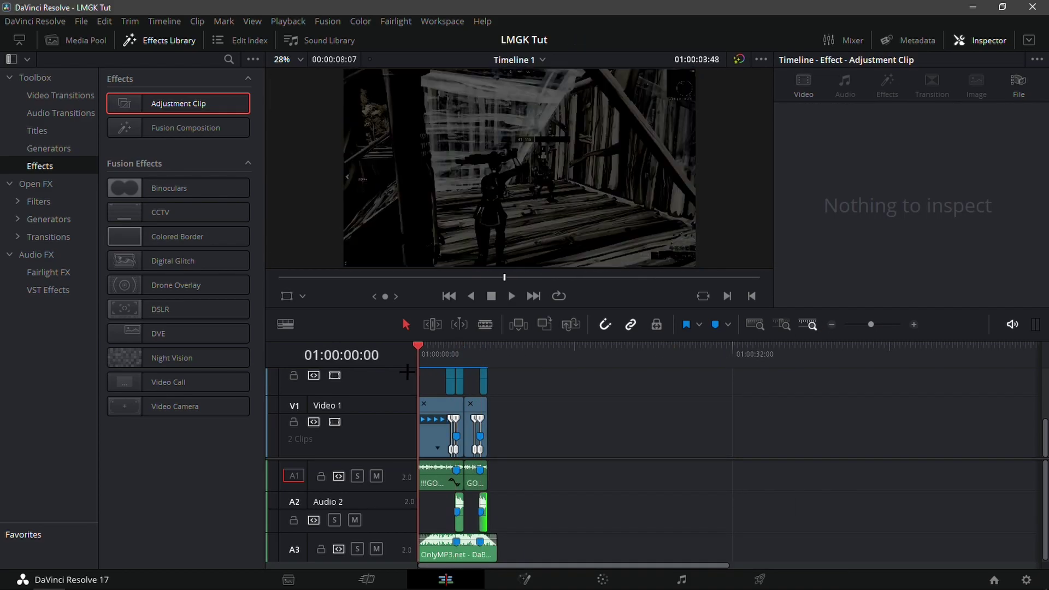
pyautogui.hotkey('ctrl', 'f')
pyautogui.press('space')
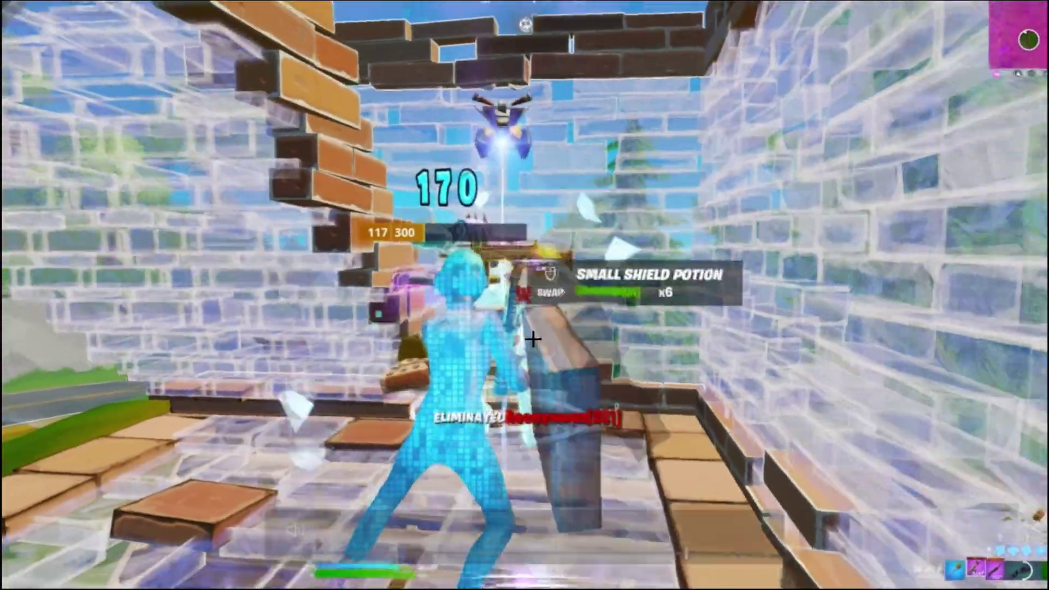
pyautogui.press('Escape')
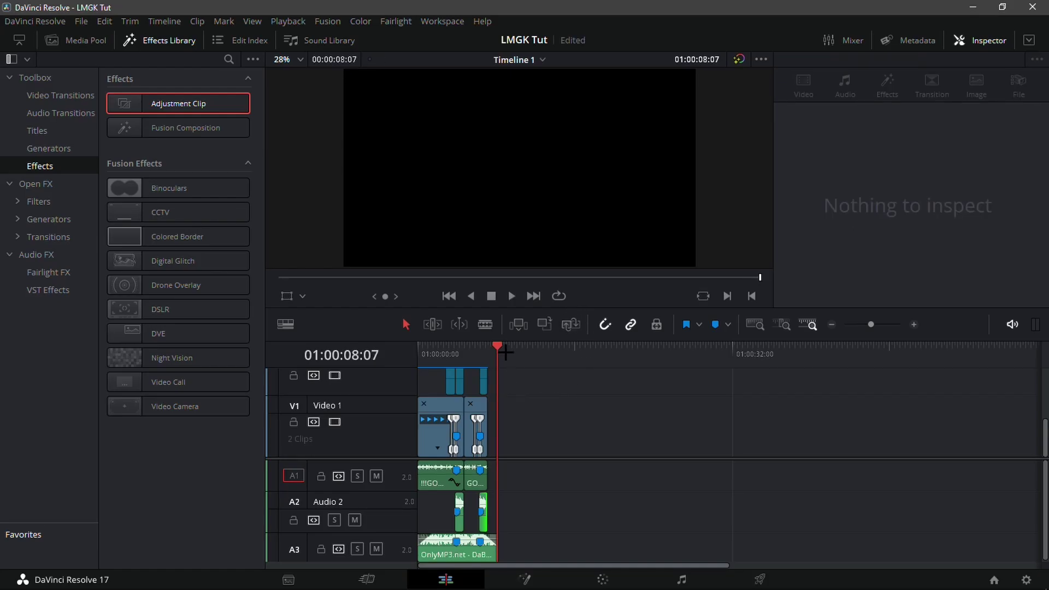
# Add a Rotate 90 video transition to the cut between the two gameplay clips on Video 1
pyautogui.click(463, 347)
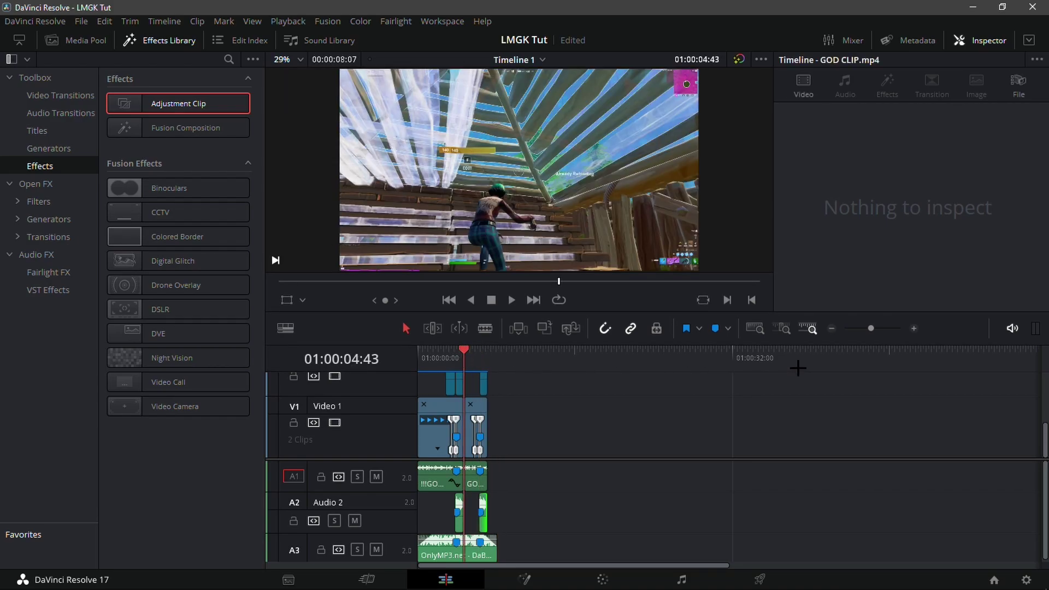
pyautogui.click(914, 327)
pyautogui.click(912, 326)
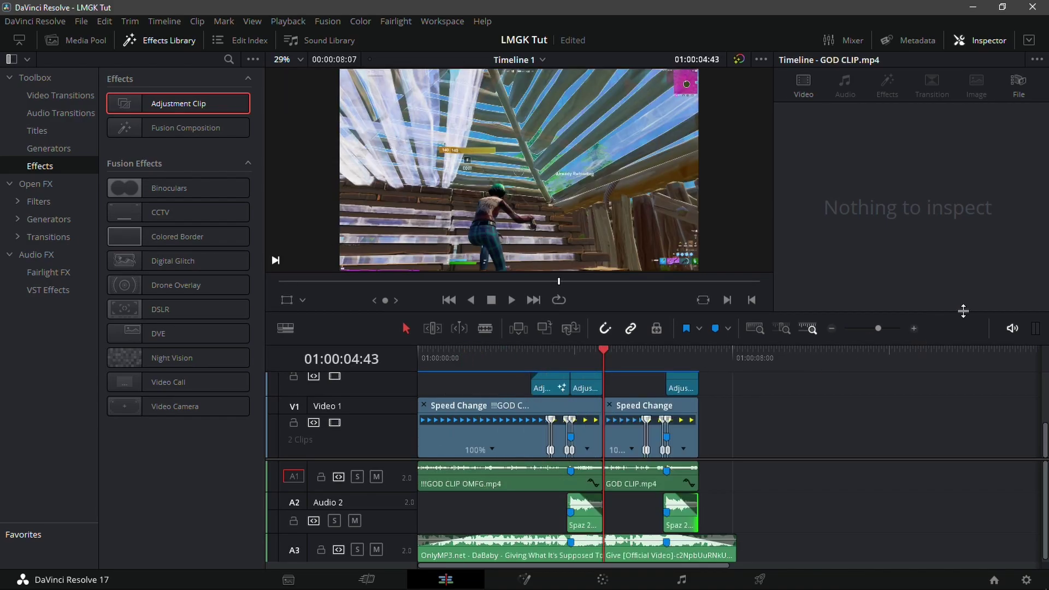
pyautogui.click(71, 98)
pyautogui.scroll(-15, 210, 300)
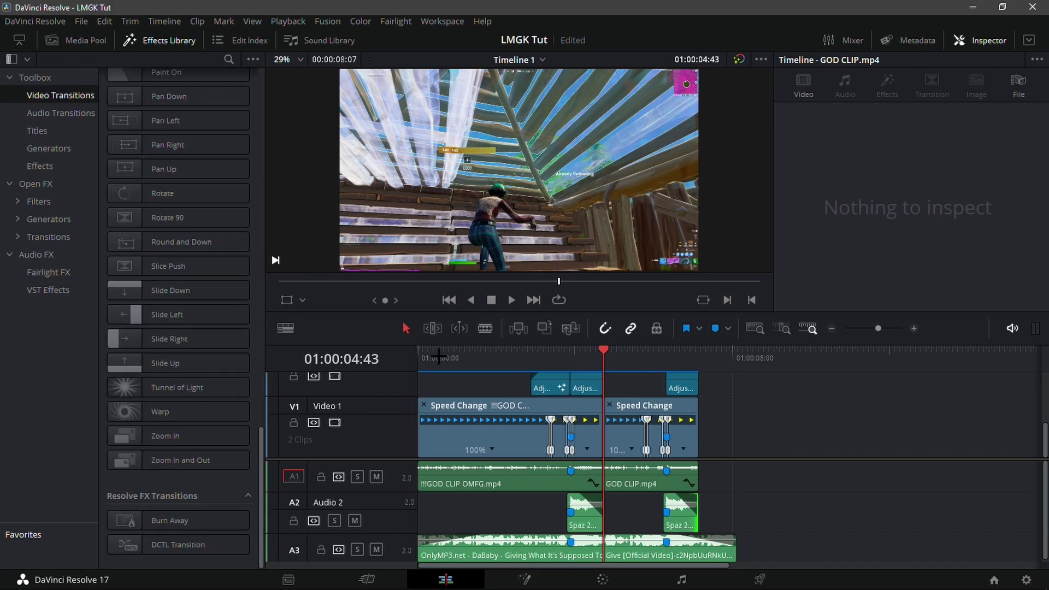
pyautogui.moveTo(175, 217); pyautogui.dragTo(602, 428)
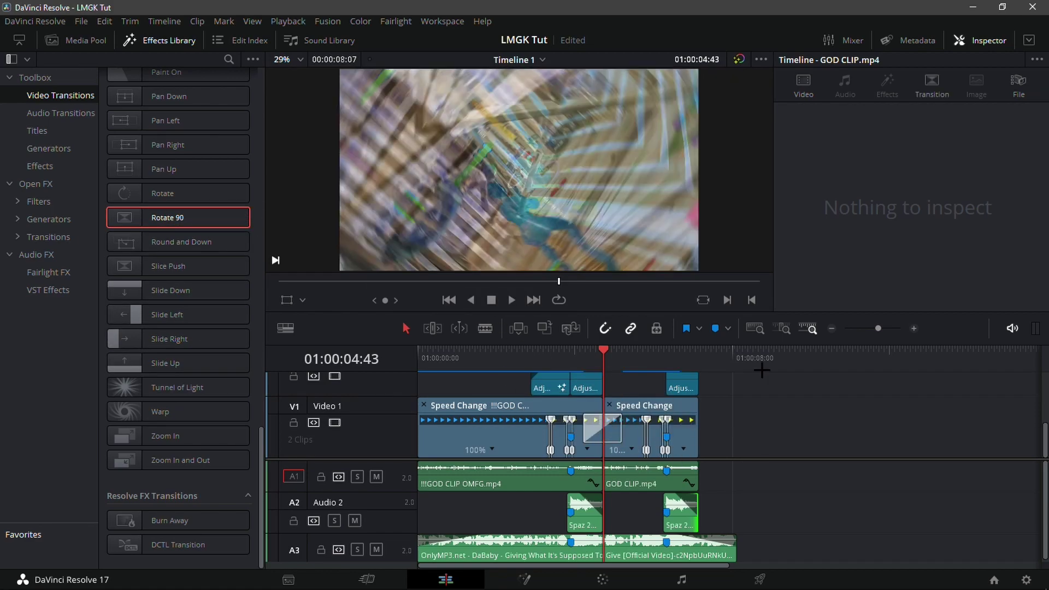
# Shorten the Rotate 90 transition to 0.5 seconds (32 frames), centred on the cut, and preview it from just before its start
pyautogui.click(914, 328)
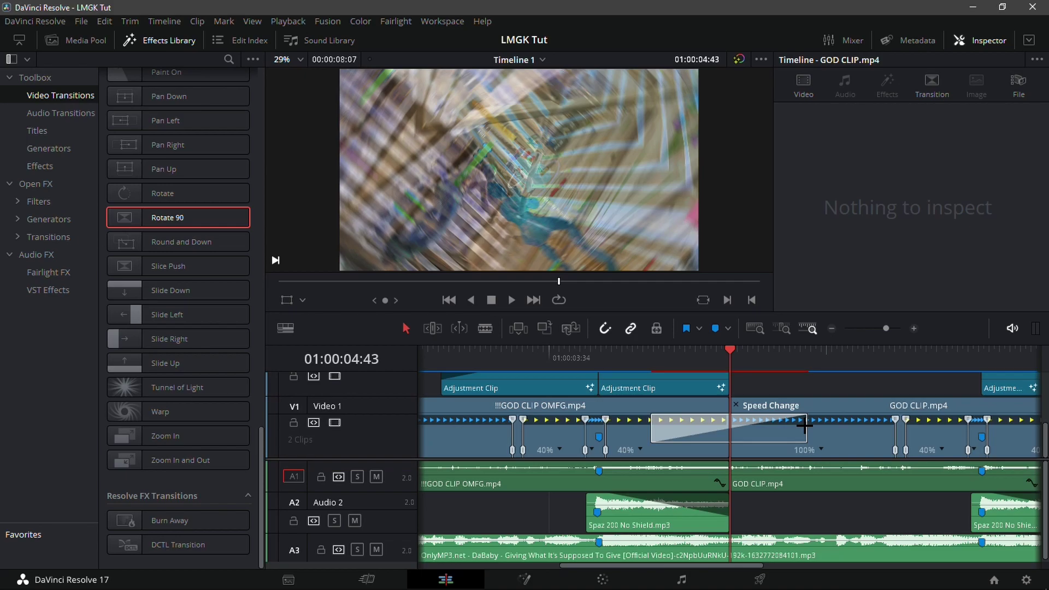
pyautogui.moveTo(805, 425); pyautogui.dragTo(769, 426)
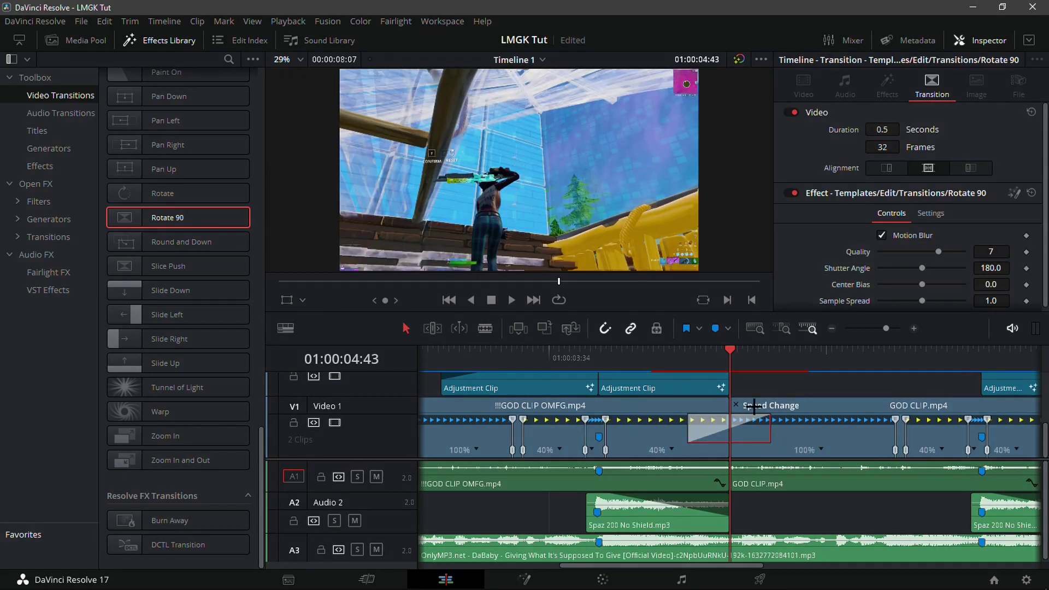
pyautogui.click(687, 360)
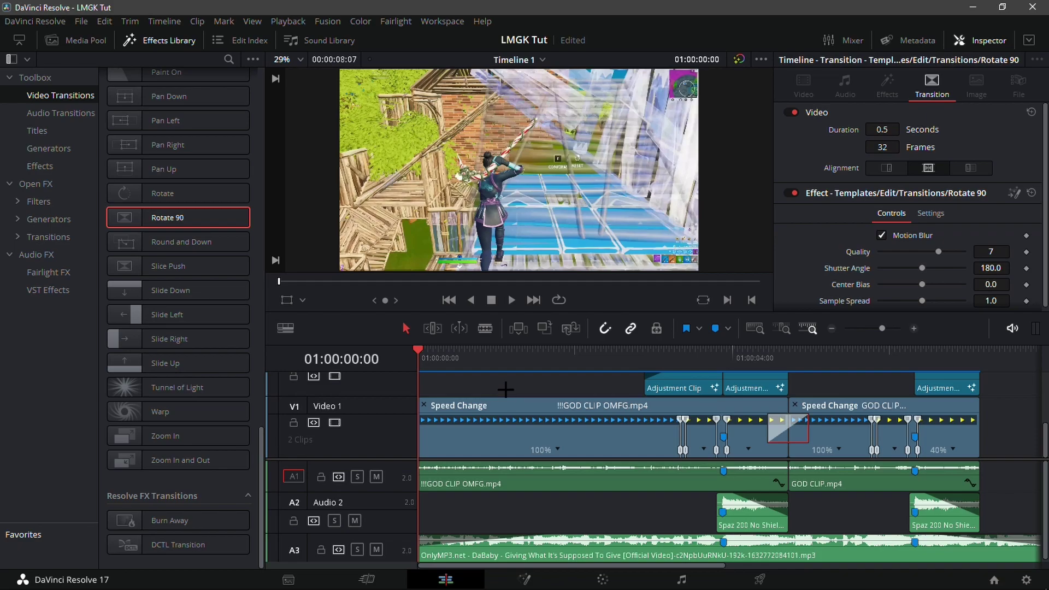
# Move the playhead to the start of the first adjustment clip, at 01:00:02:53
pyautogui.moveTo(549, 357); pyautogui.dragTo(644, 379)
pyautogui.click(621, 383)
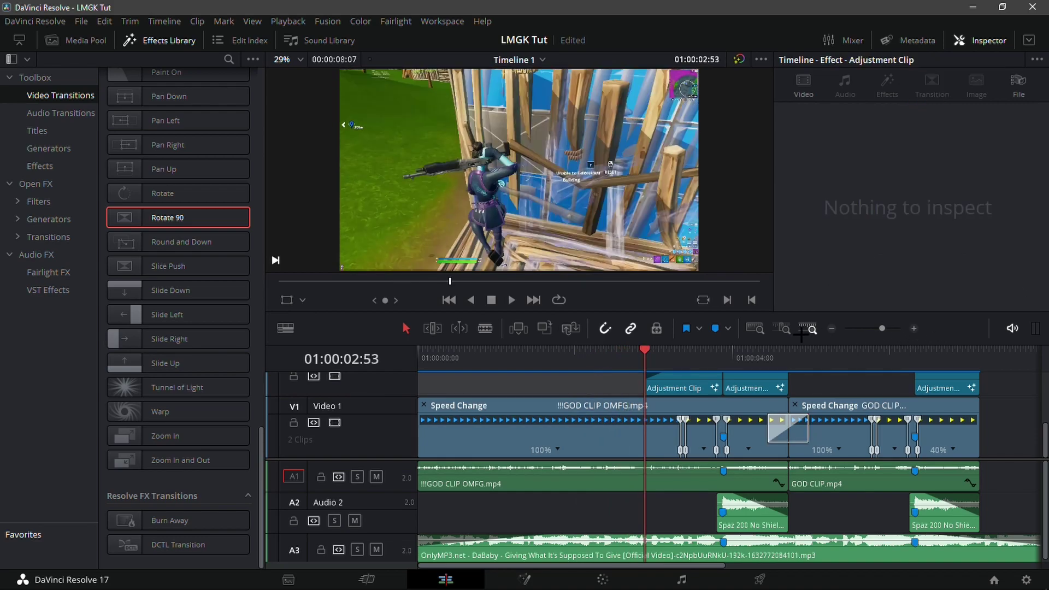
pyautogui.click(830, 328)
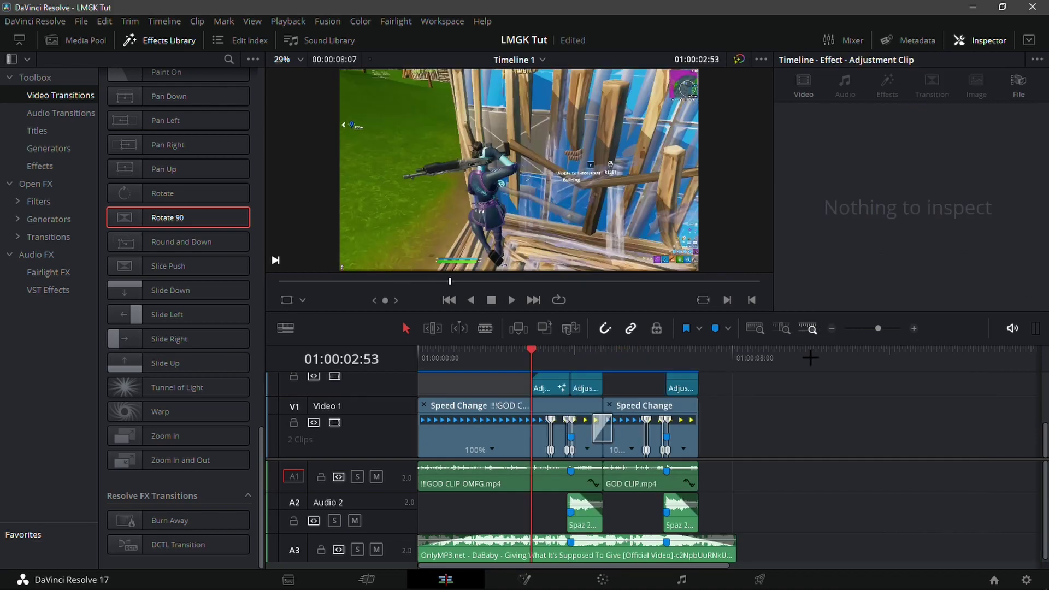